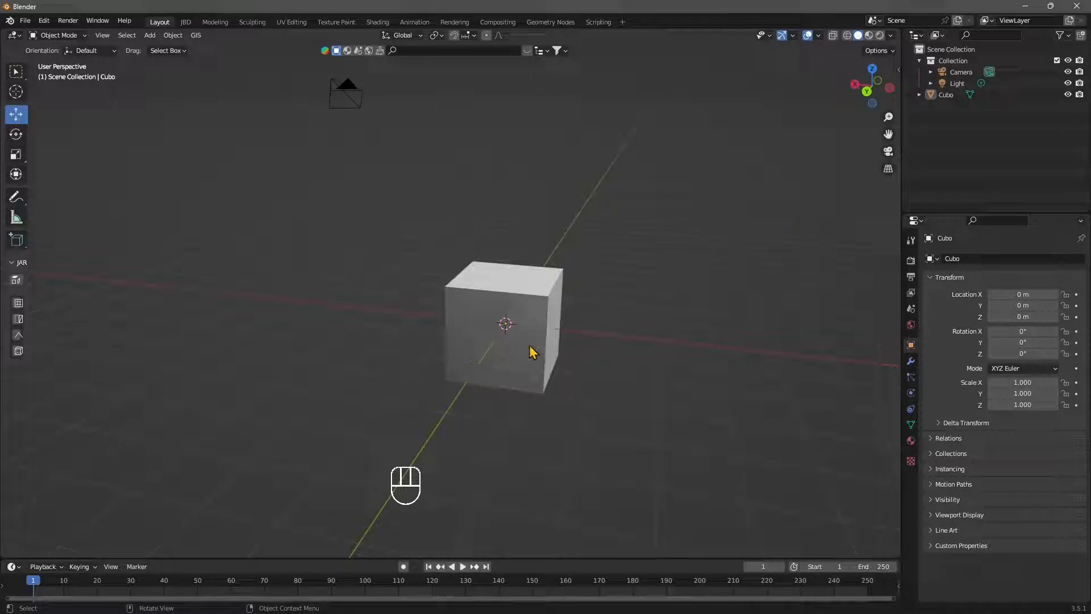
# Select the cube and open it in the UV Editing workspace
pyautogui.moveTo(596, 335); pyautogui.dragTo(498, 308, button='middle')
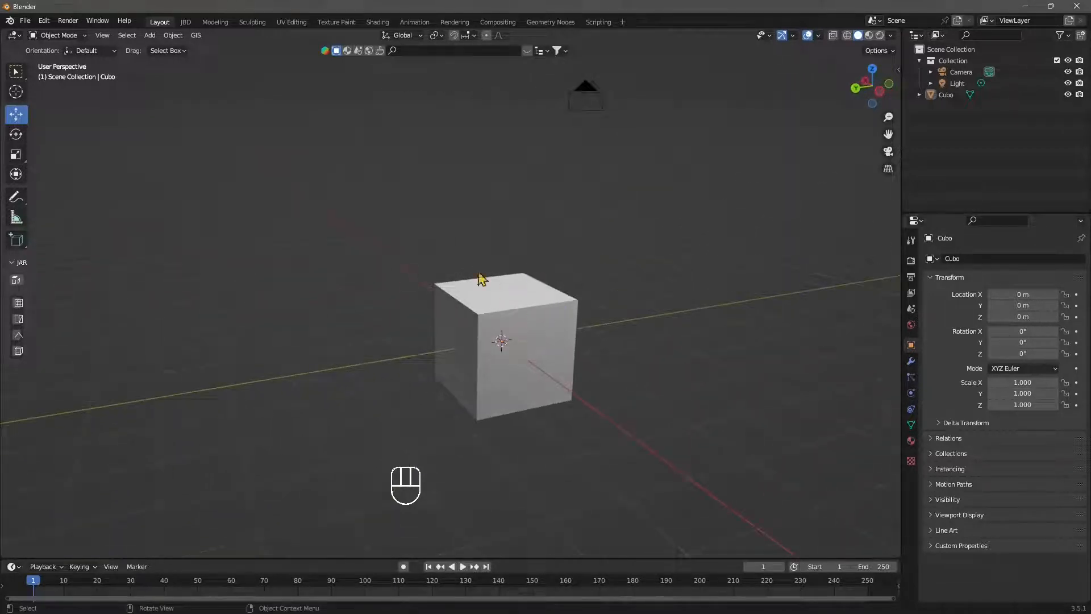
pyautogui.moveTo(582, 350); pyautogui.dragTo(364, 370, button='middle')
pyautogui.click(471, 340)
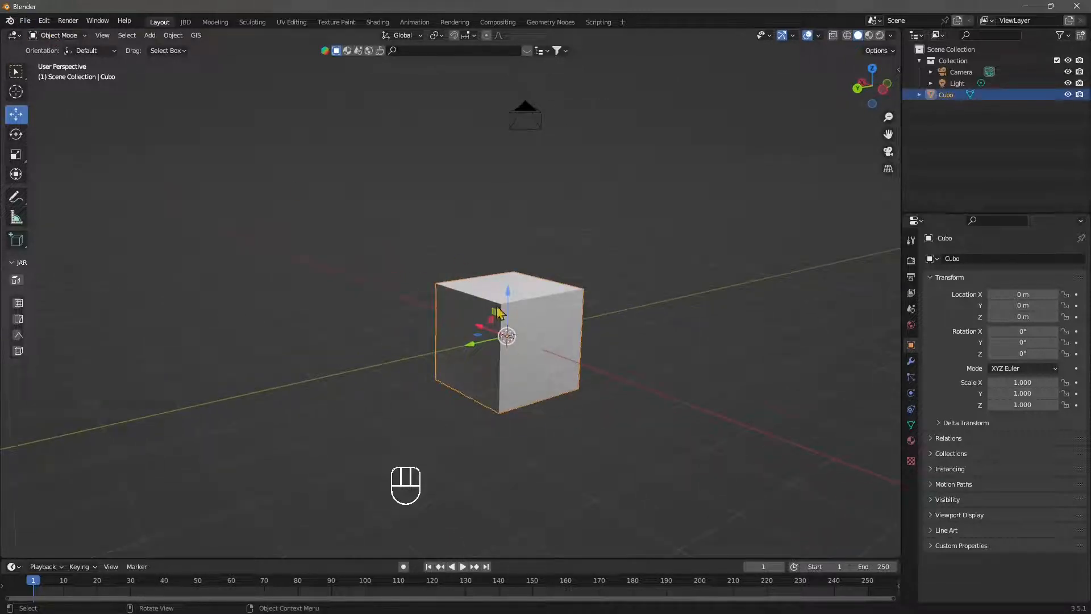
pyautogui.moveTo(514, 307); pyautogui.dragTo(444, 266, button='middle')
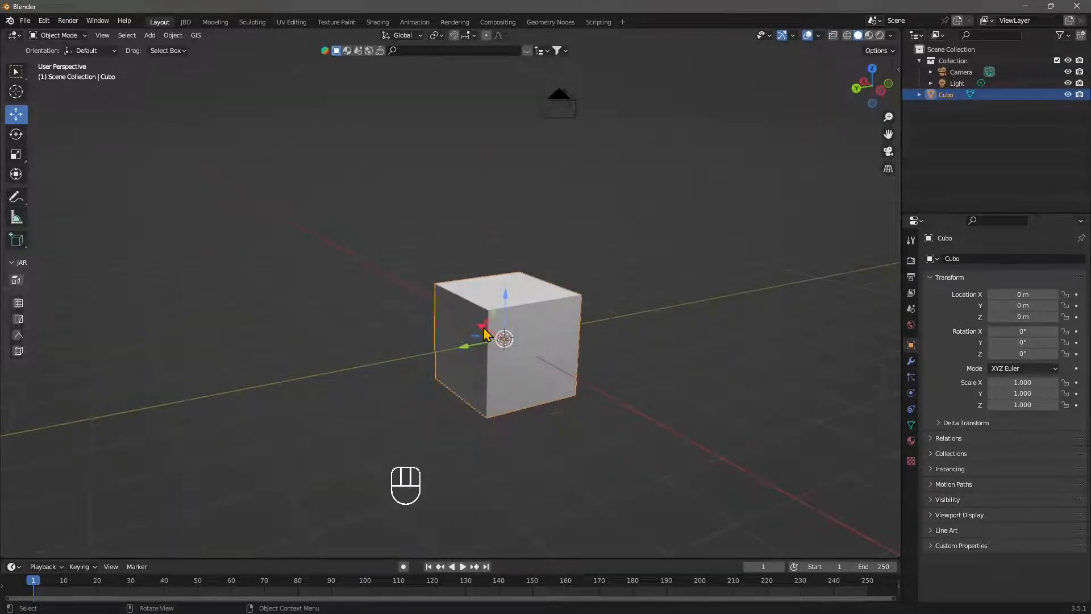
pyautogui.click(291, 22)
pyautogui.scroll(4, 230, 333)
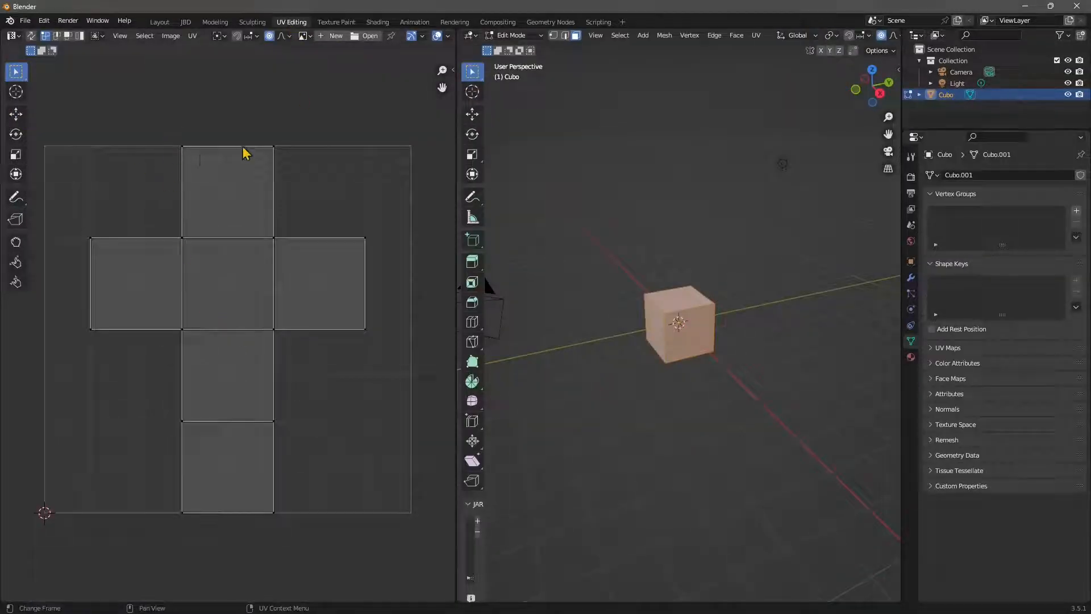
pyautogui.moveTo(568, 363); pyautogui.dragTo(704, 290, button='middle')
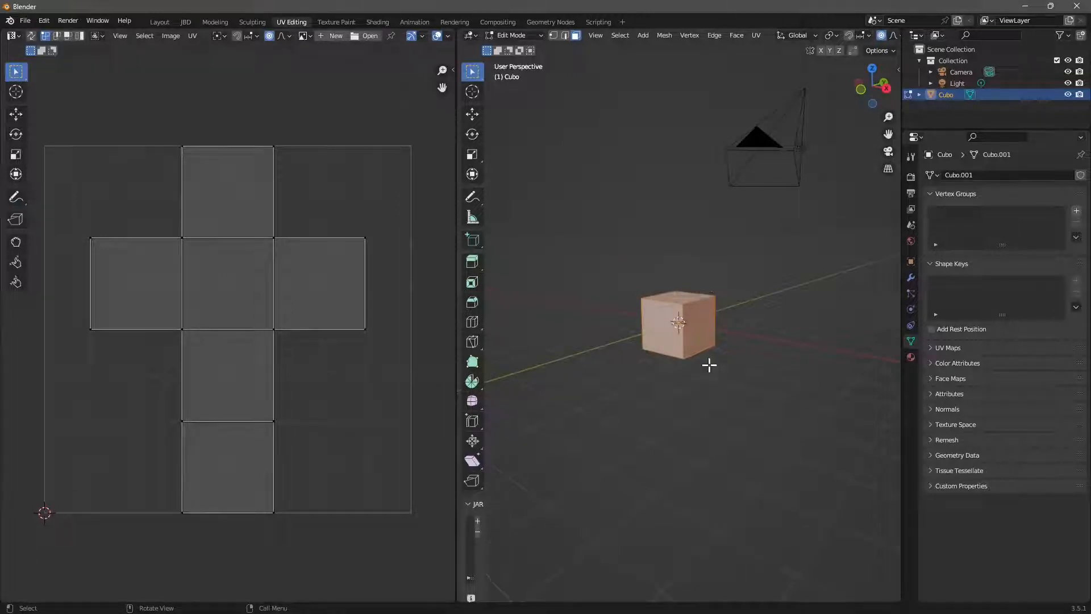
pyautogui.scroll(3, 628, 355)
pyautogui.moveTo(687, 356); pyautogui.dragTo(580, 355, button='middle')
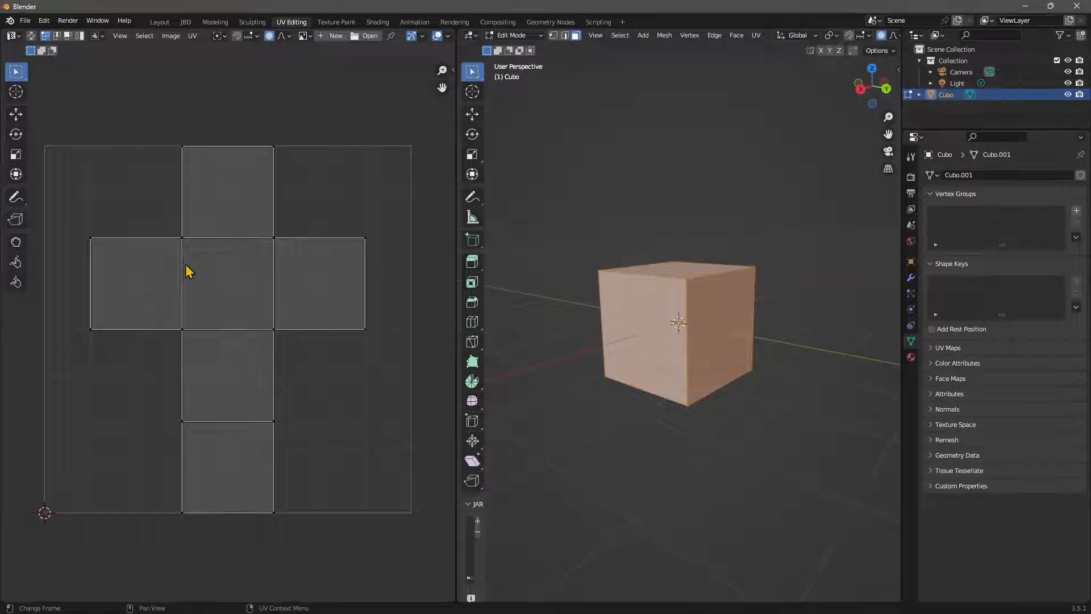
# Select the cube's faces one at a time and examine which square of the UV layout each one occupies
pyautogui.click(619, 361)
pyautogui.click(701, 305)
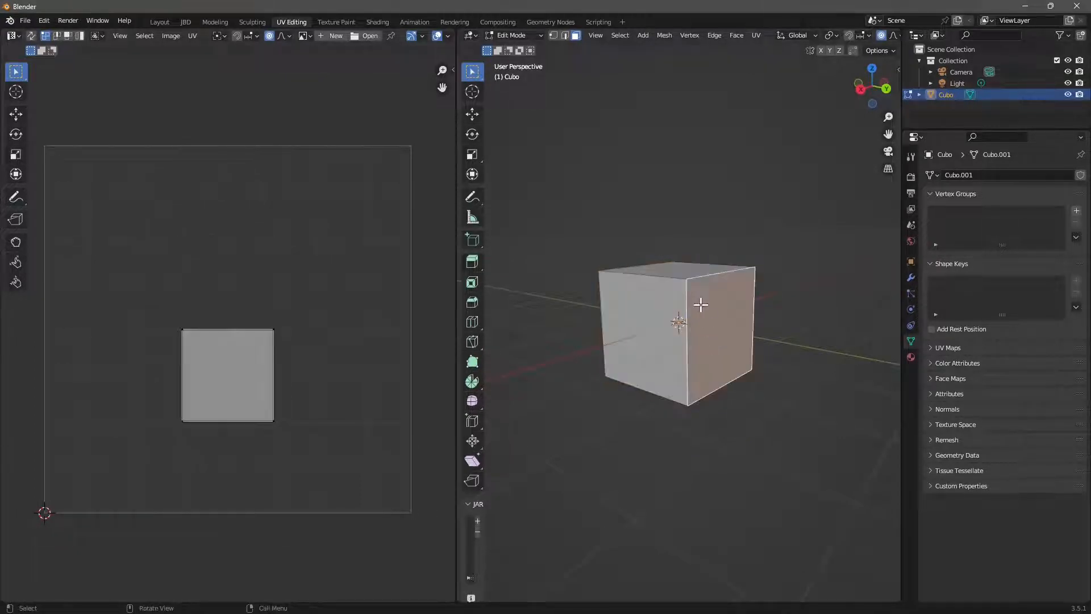
pyautogui.click(694, 274)
pyautogui.moveTo(745, 351); pyautogui.dragTo(638, 346, button='middle')
pyautogui.click(663, 339)
pyautogui.moveTo(656, 388); pyautogui.dragTo(704, 387, button='middle')
pyautogui.click(668, 371)
pyautogui.click(662, 338)
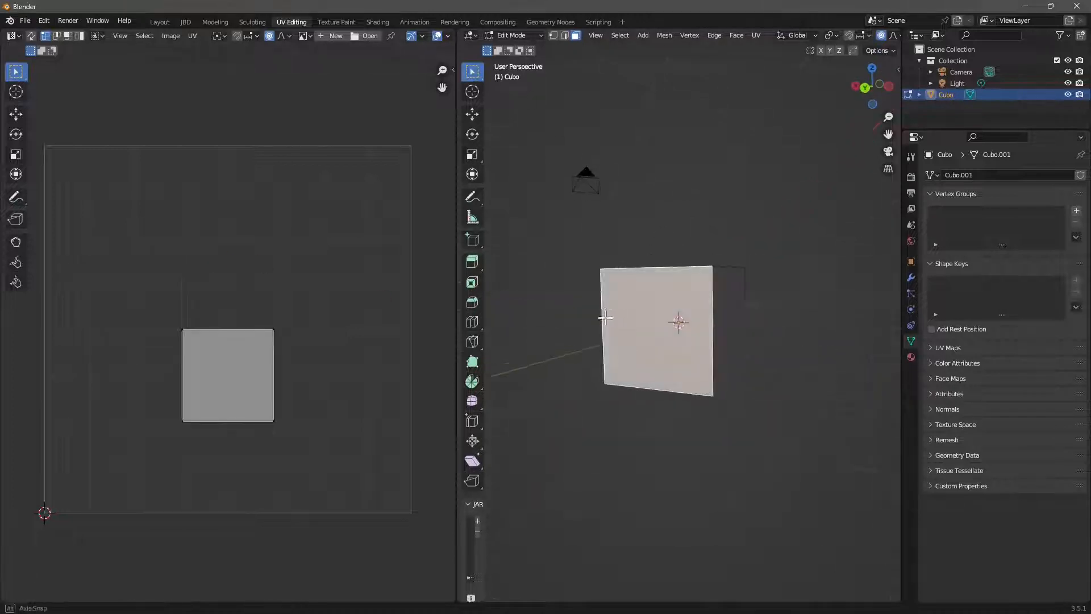
pyautogui.click(652, 316)
pyautogui.moveTo(603, 316); pyautogui.dragTo(635, 337, button='middle')
pyautogui.click(635, 337)
pyautogui.moveTo(195, 345); pyautogui.dragTo(222, 336, button='middle')
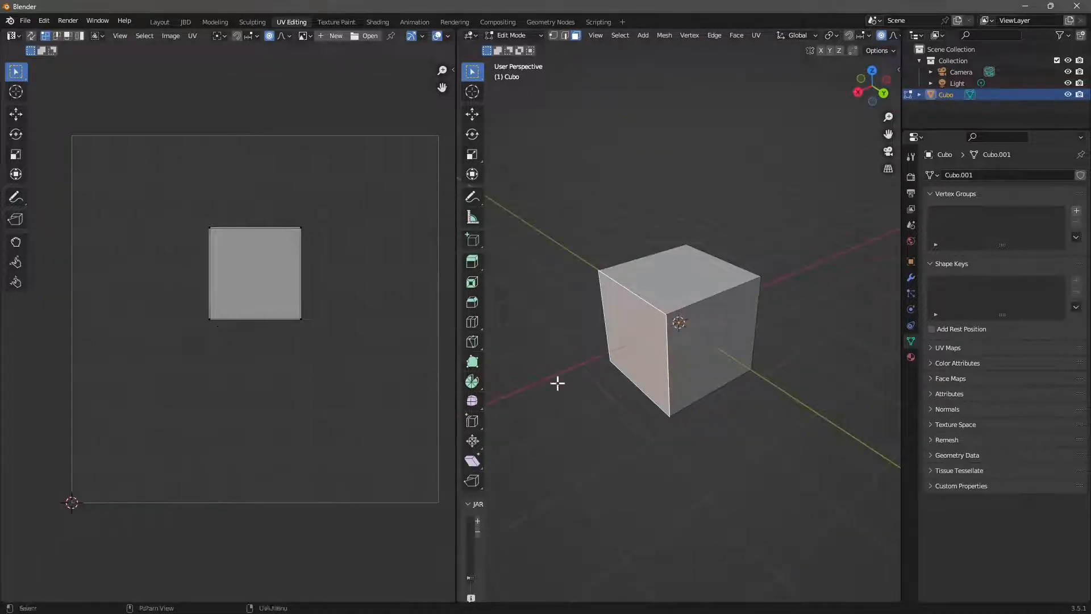
pyautogui.moveTo(313, 323); pyautogui.dragTo(300, 339, button='middle')
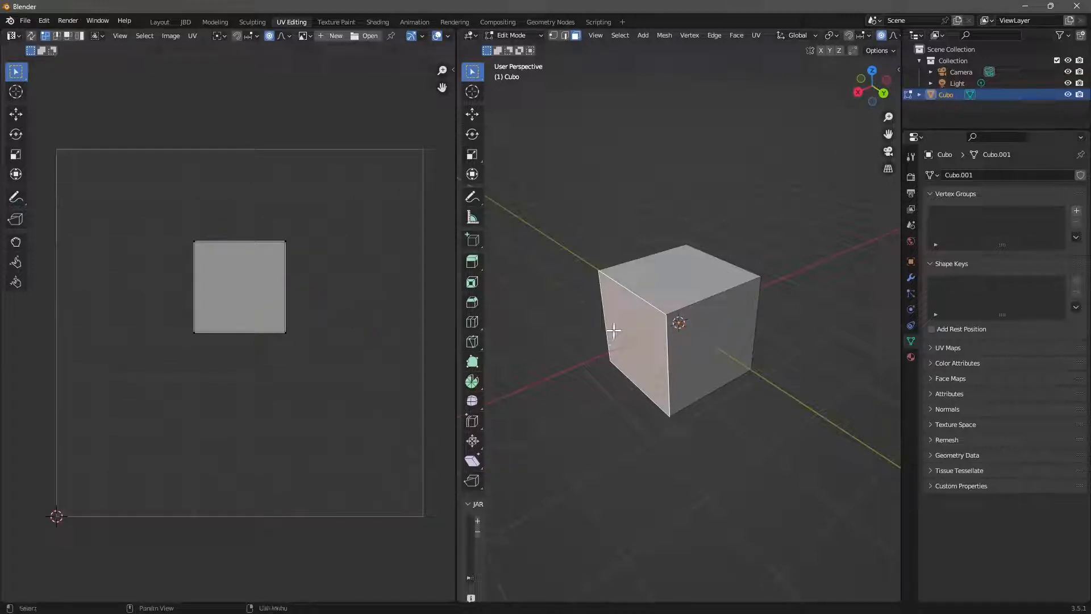
# Add the cube's faces to the selection one after another and examine how they build up the UV layout
pyautogui.click(661, 281)
pyautogui.keyDown('shift'); pyautogui.click(719, 341); pyautogui.keyUp('shift')
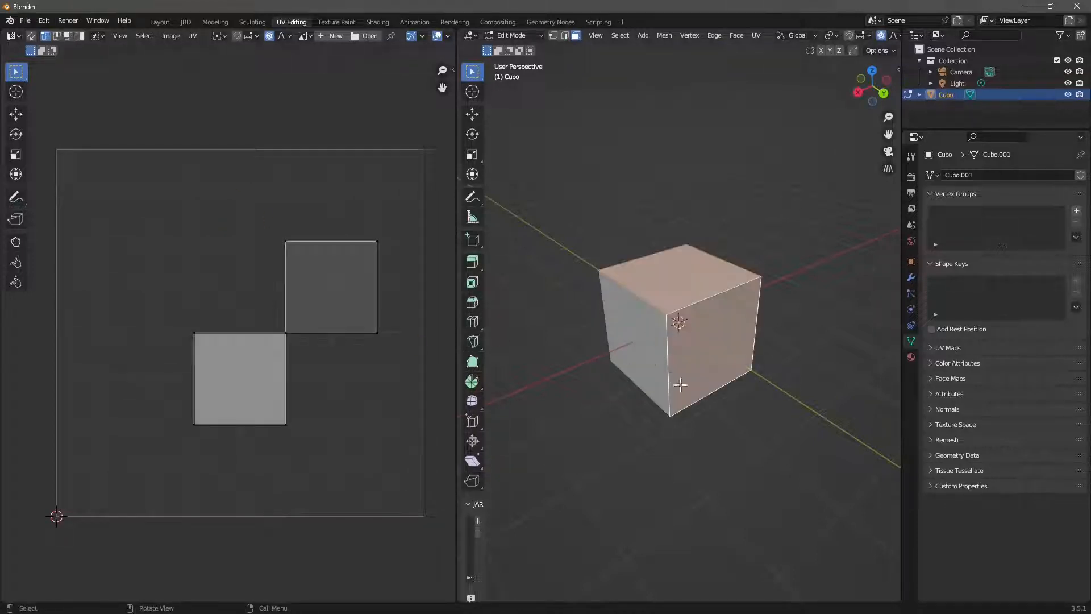
pyautogui.moveTo(680, 383)
pyautogui.mouseDown(button='middle')
pyautogui.moveTo(659, 341)
pyautogui.moveTo(679, 373)
pyautogui.moveTo(685, 332)
pyautogui.moveTo(679, 378)
pyautogui.mouseUp(button='middle')
pyautogui.keyDown('shift'); pyautogui.click(638, 342); pyautogui.keyUp('shift')
pyautogui.keyDown('shift'); pyautogui.click(651, 369); pyautogui.keyUp('shift')
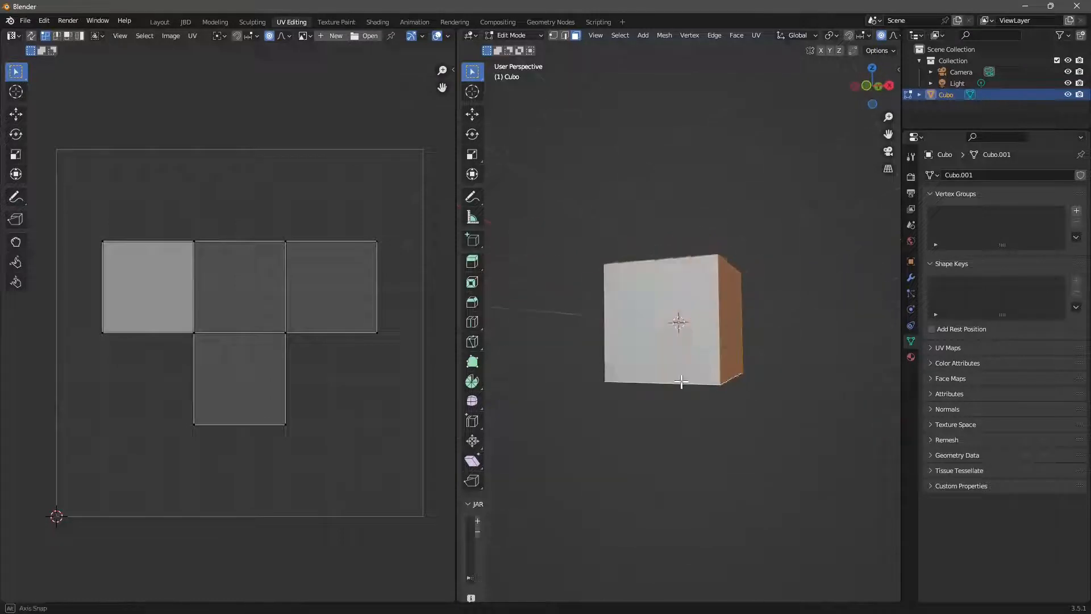
pyautogui.keyDown('shift'); pyautogui.click(642, 350); pyautogui.keyUp('shift')
pyautogui.moveTo(591, 353); pyautogui.dragTo(667, 418, button='middle')
pyautogui.keyDown('shift'); pyautogui.click(639, 365); pyautogui.keyUp('shift')
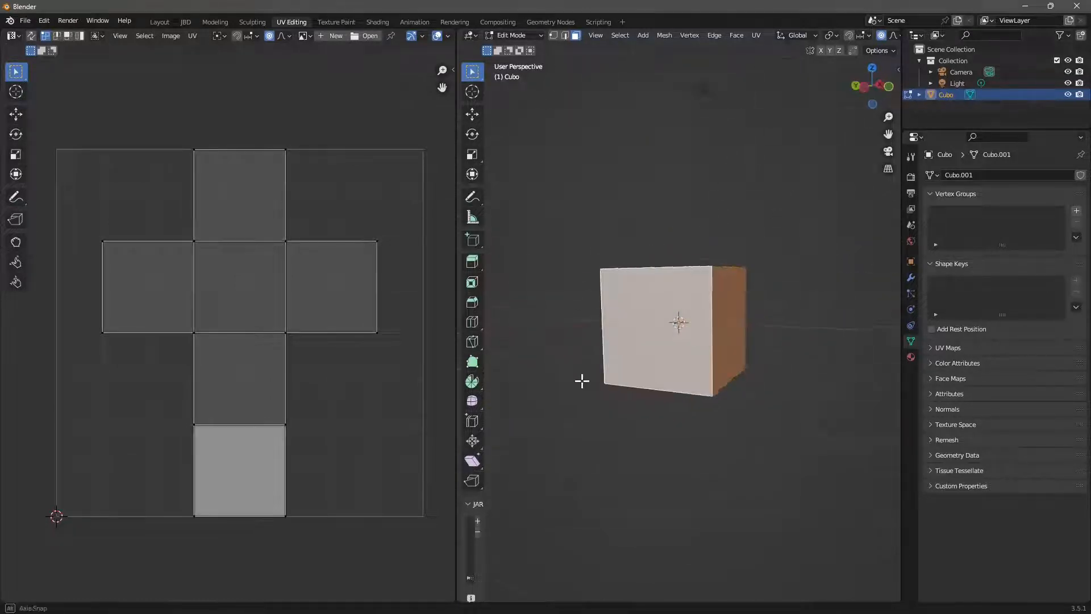
pyautogui.moveTo(582, 380); pyautogui.dragTo(707, 398, button='middle')
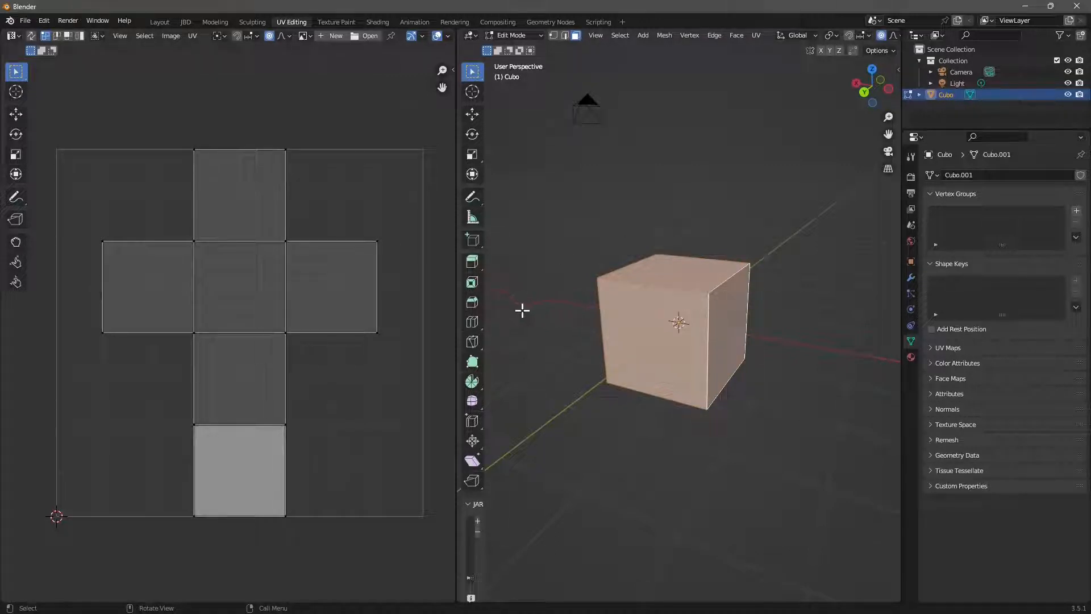
# Return to the Layout workspace and switch the viewport shading to Material Preview
pyautogui.click(165, 22)
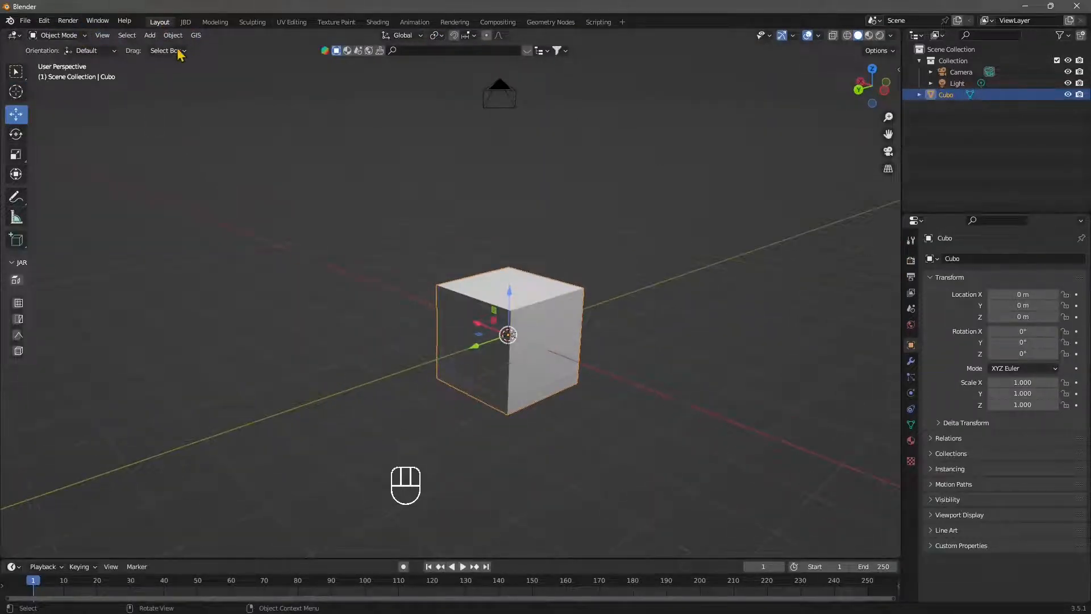
pyautogui.moveTo(513, 409)
pyautogui.mouseDown(button='middle')
pyautogui.moveTo(488, 414)
pyautogui.moveTo(530, 414)
pyautogui.moveTo(528, 401)
pyautogui.mouseUp(button='middle')
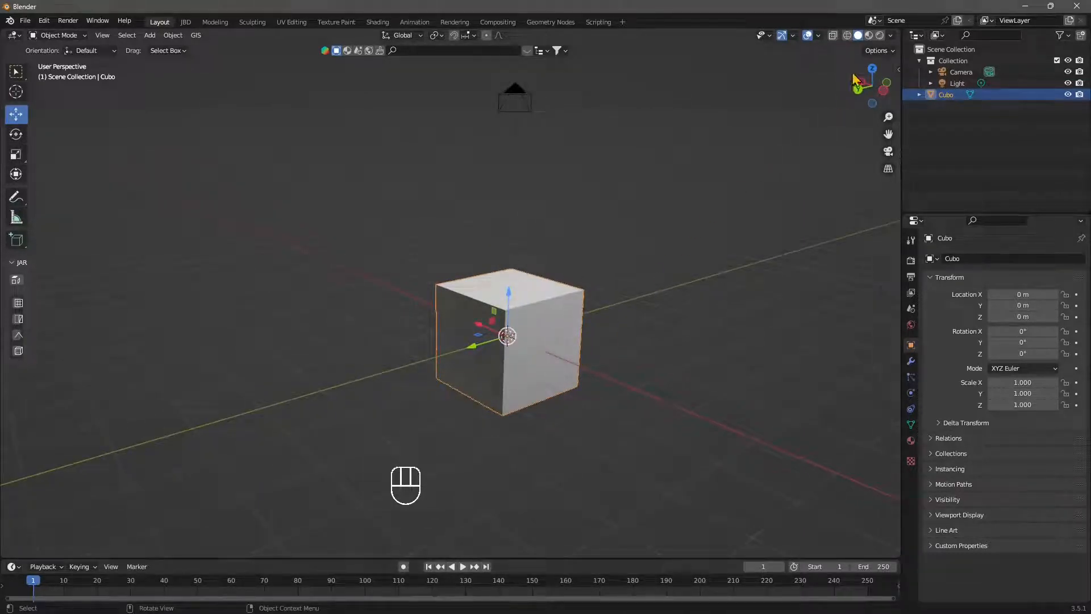
pyautogui.click(870, 40)
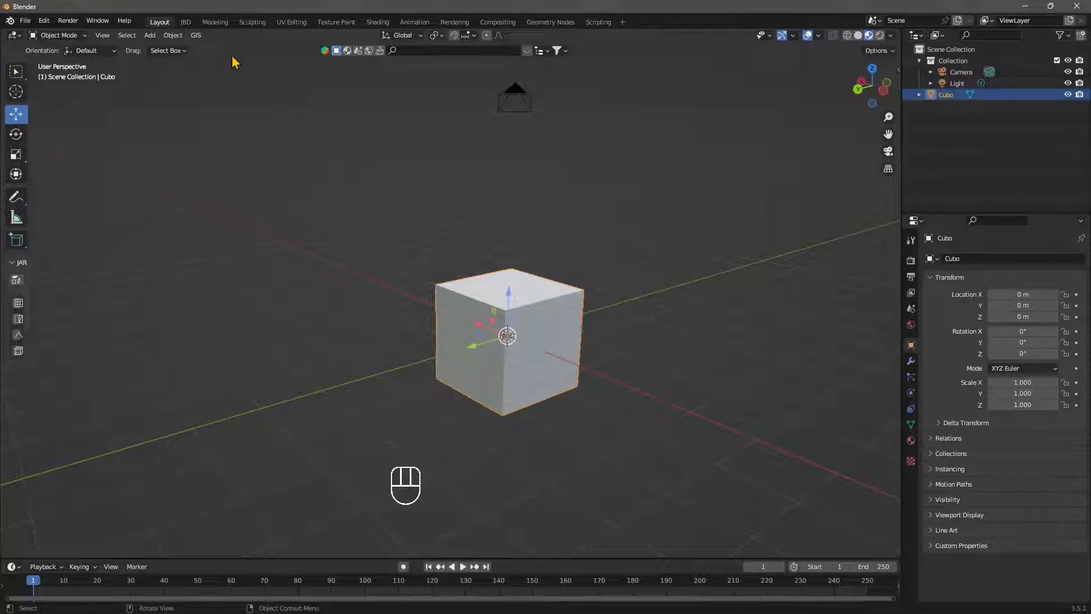
# Browse the BlenderKit materials, apply "blender wallpaper" to the cube and hide the asset bar
pyautogui.click(347, 52)
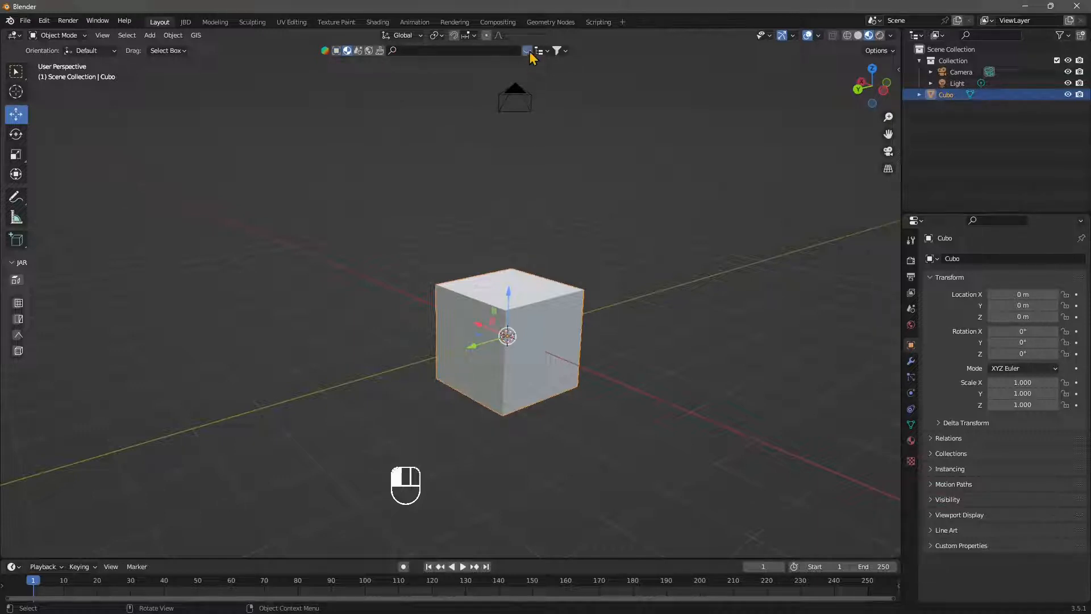
pyautogui.click(529, 52)
pyautogui.moveTo(436, 124)
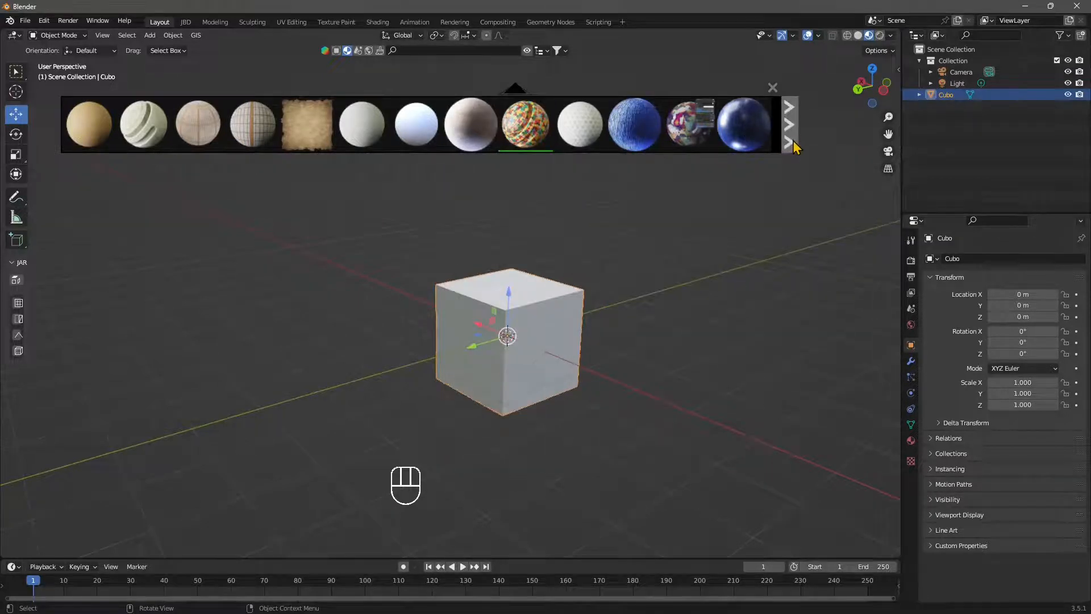
pyautogui.moveTo(579, 136)
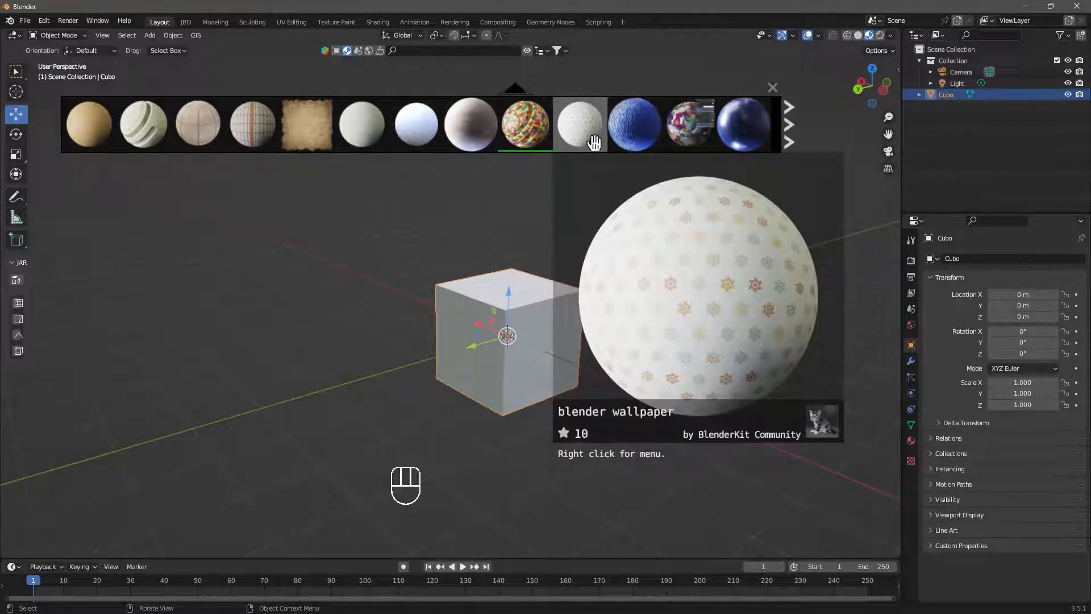
pyautogui.moveTo(584, 139); pyautogui.dragTo(520, 297)
pyautogui.moveTo(560, 186)
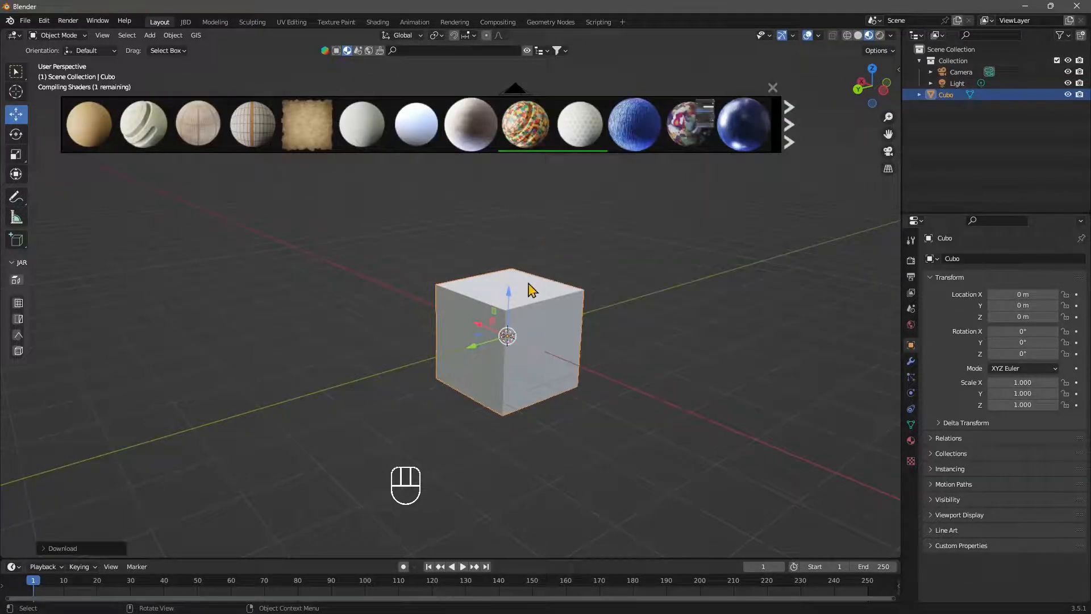
pyautogui.click(772, 88)
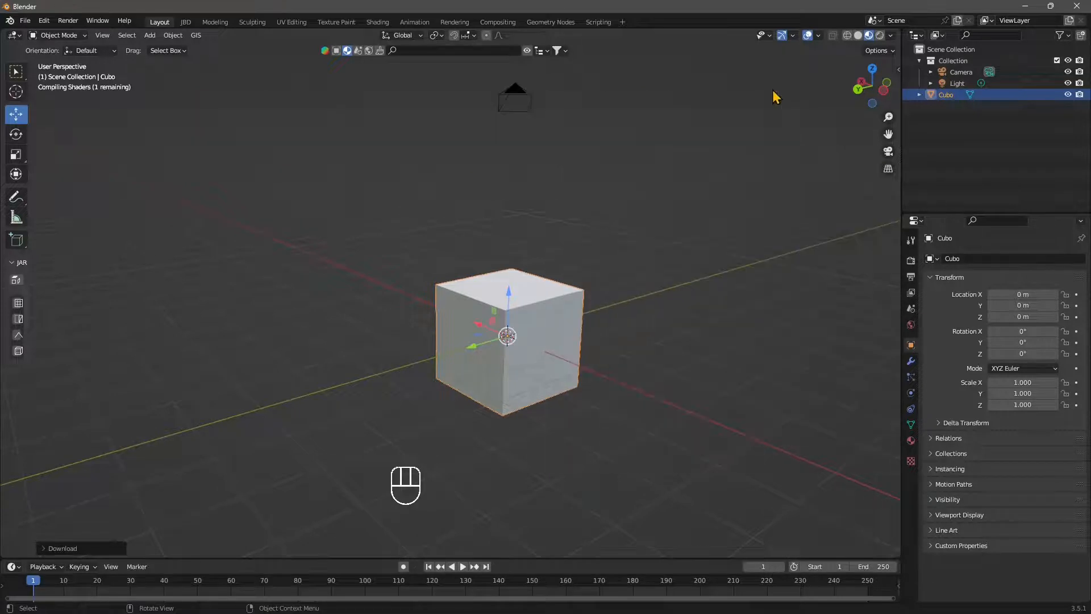
pyautogui.click(528, 54)
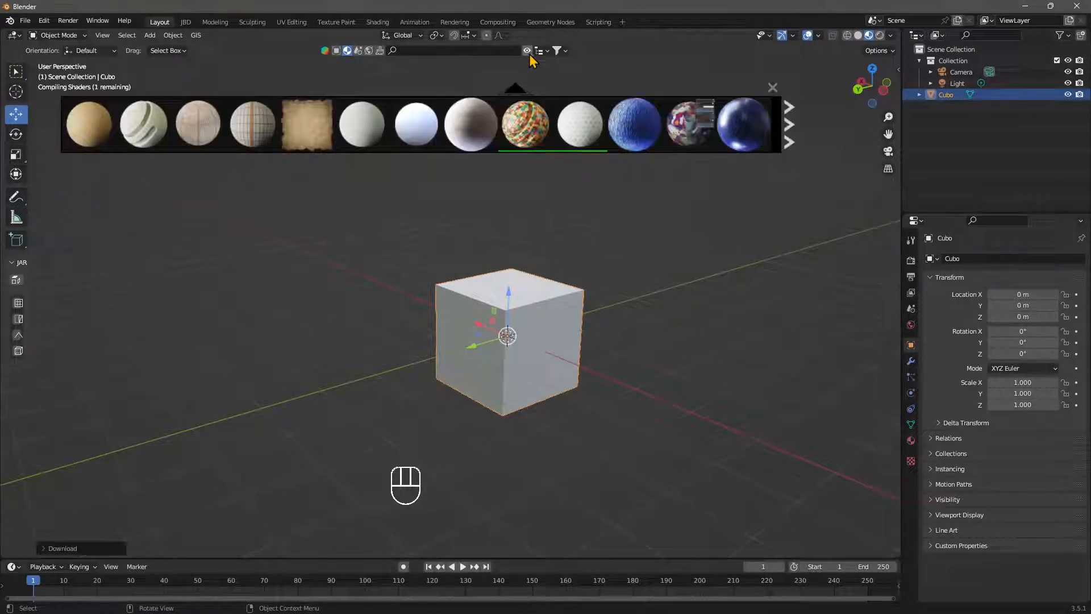
pyautogui.click(528, 54)
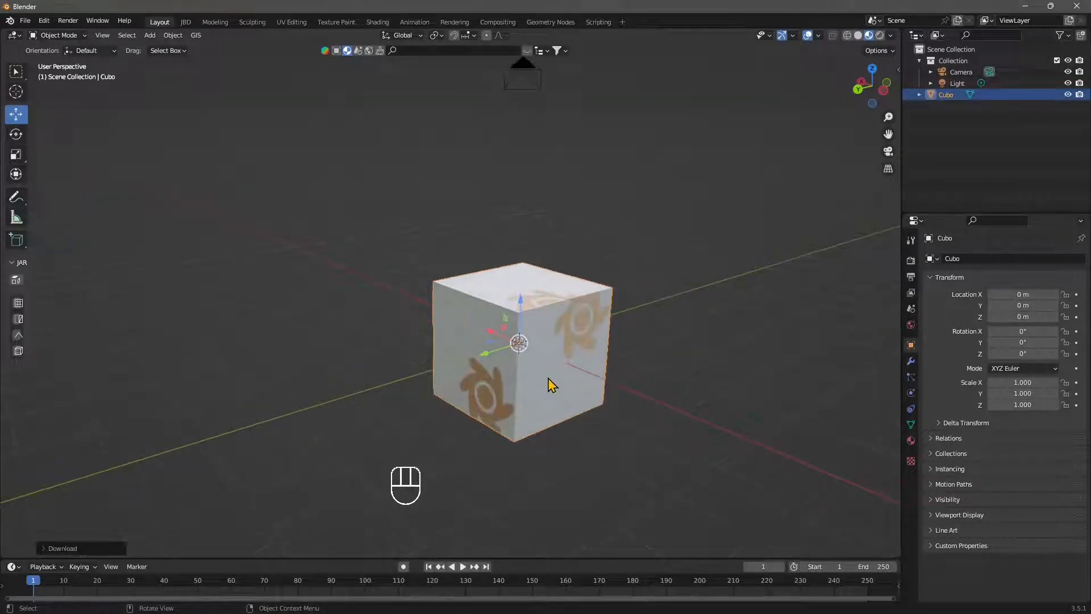
# Open the textured cube in the UV Editing workspace with the whole blender.jpg image in view
pyautogui.moveTo(526, 414); pyautogui.dragTo(486, 373, button='middle')
pyautogui.scroll(2, 514, 323)
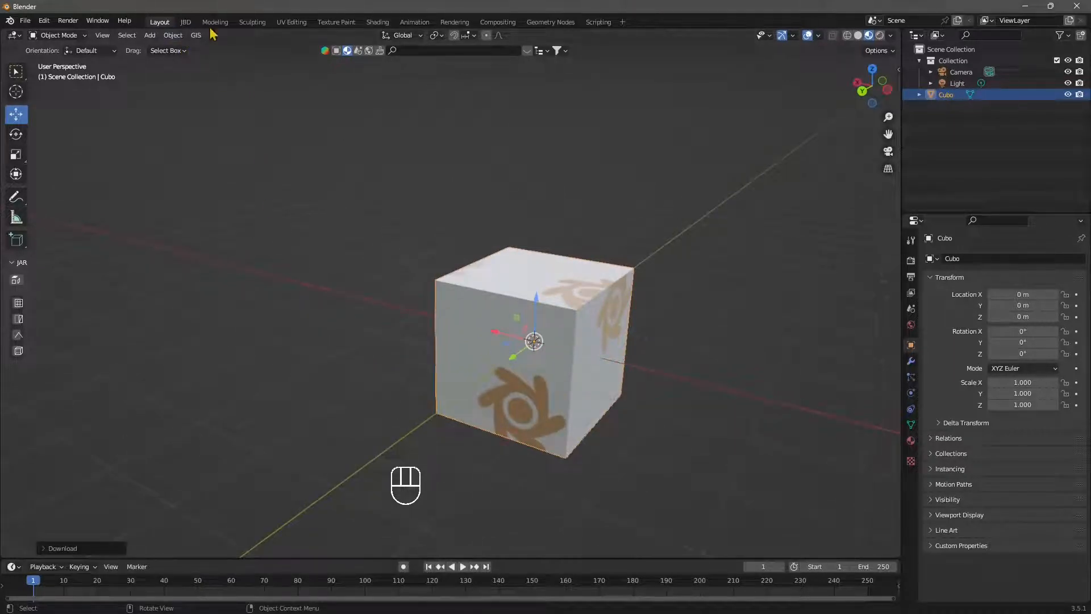
pyautogui.moveTo(588, 365); pyautogui.dragTo(488, 309, button='middle')
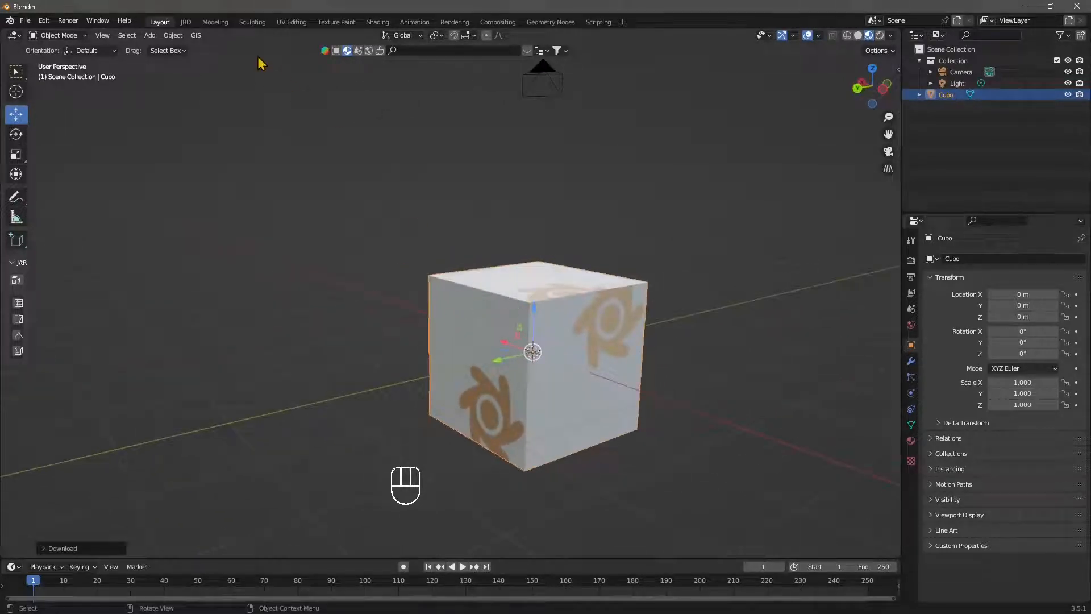
pyautogui.click(291, 22)
pyautogui.scroll(-5, 254, 397)
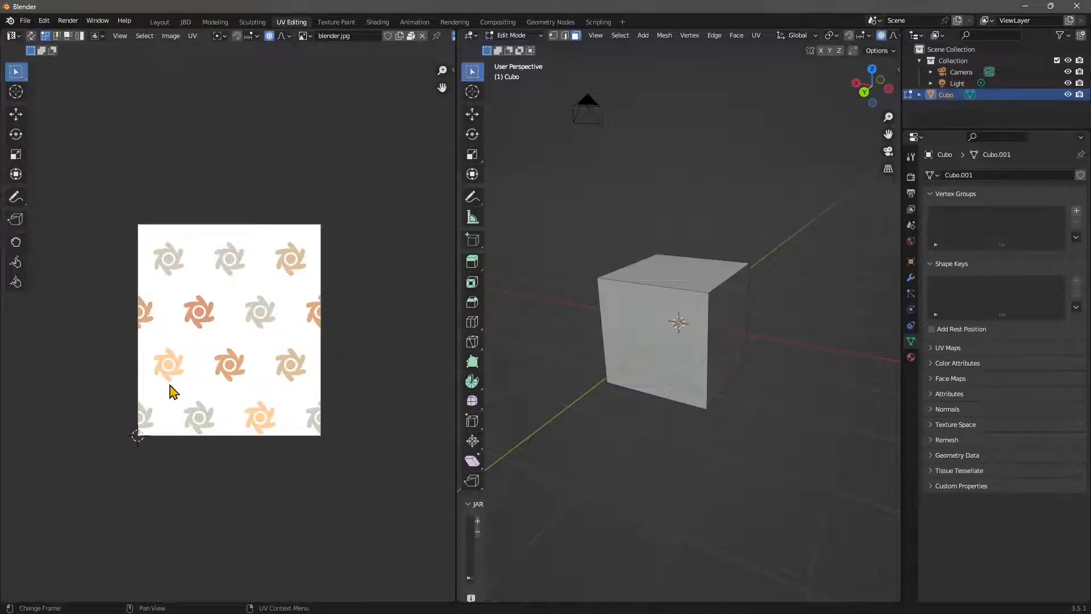
# Select all faces of the cube and its entire UV layout, with the Scale tool active in the UV editor
pyautogui.moveTo(550, 196); pyautogui.dragTo(880, 530)
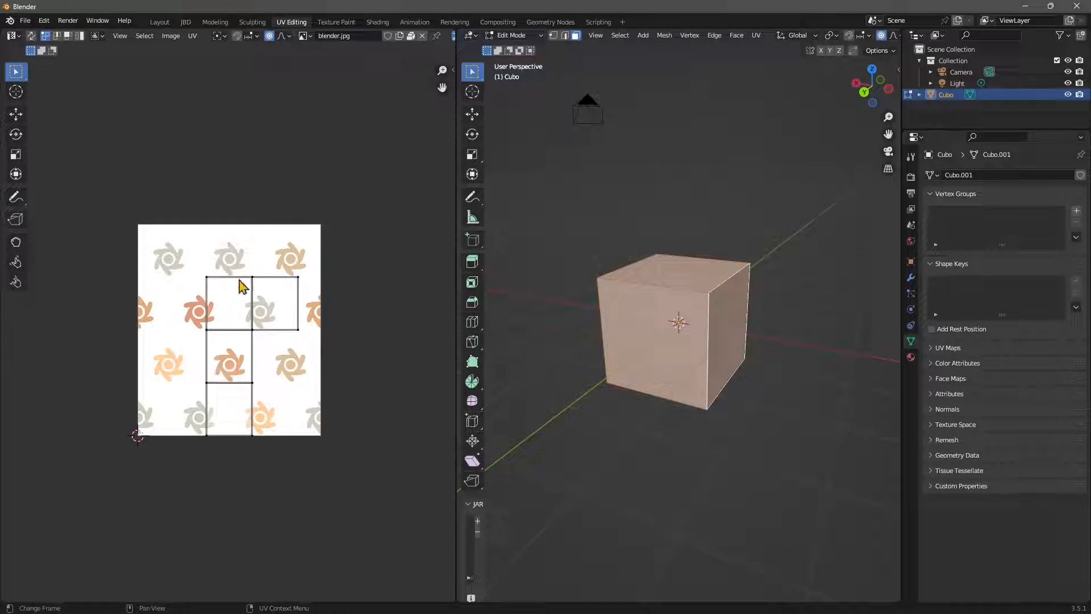
pyautogui.moveTo(551, 377); pyautogui.dragTo(568, 409, button='middle')
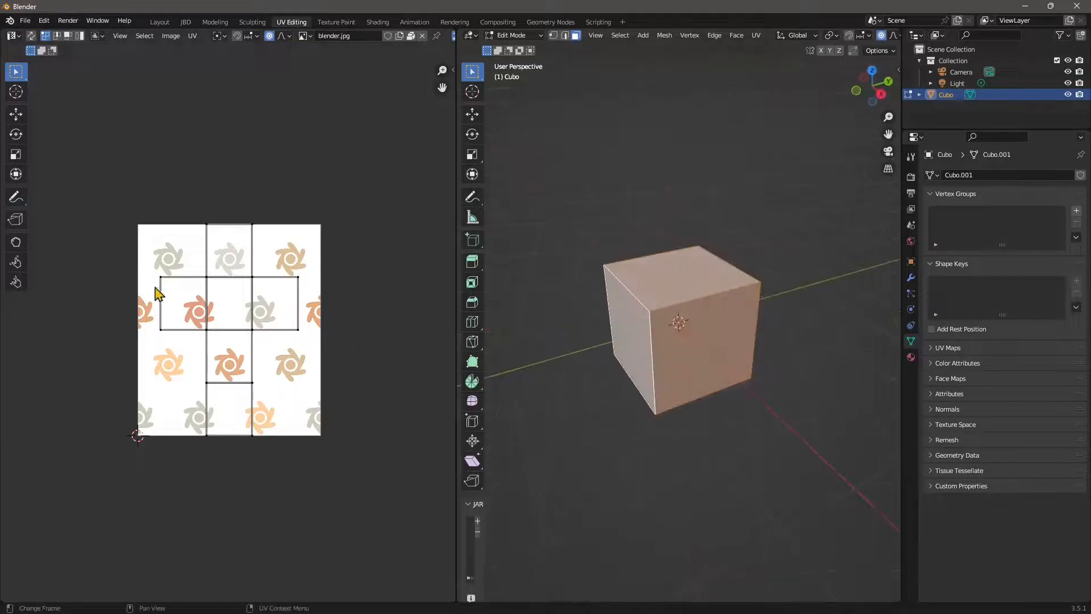
pyautogui.click(16, 154)
pyautogui.moveTo(102, 175); pyautogui.dragTo(340, 499)
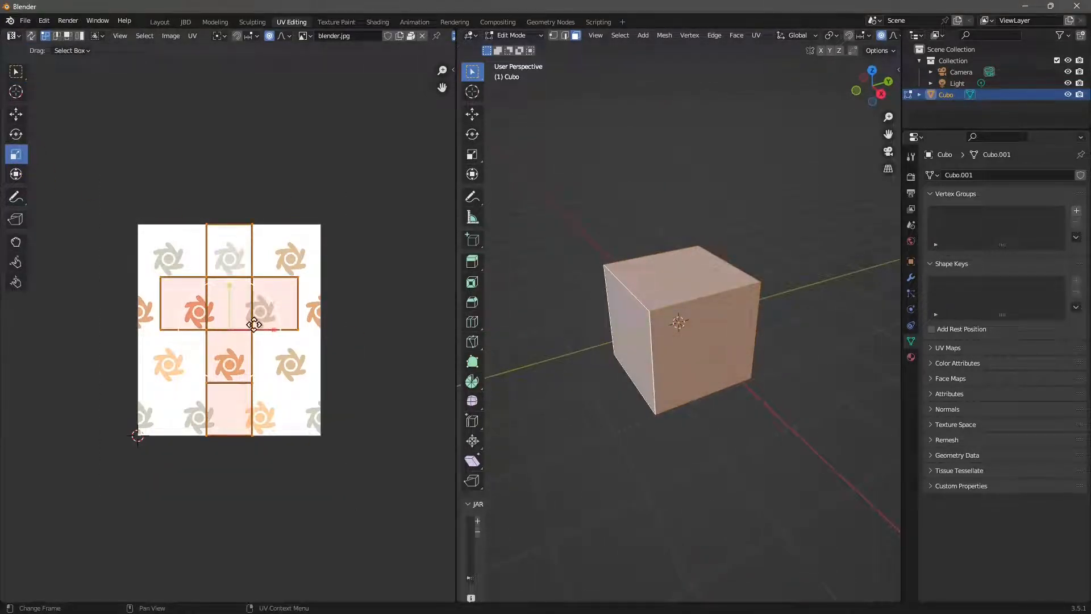
pyautogui.moveTo(244, 315); pyautogui.dragTo(256, 289, button='middle')
# Scale the whole UV layout uniformly to about 4 times its size and return to the Layout workspace
pyautogui.moveTo(241, 260); pyautogui.dragTo(255, 190)
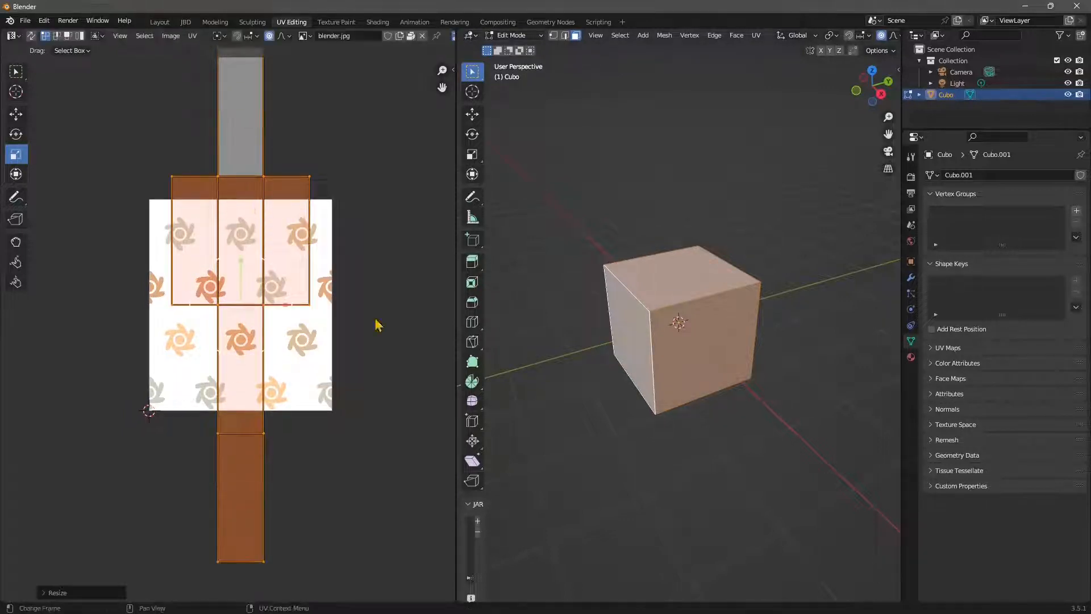
pyautogui.hotkey('ctrl', 'z')
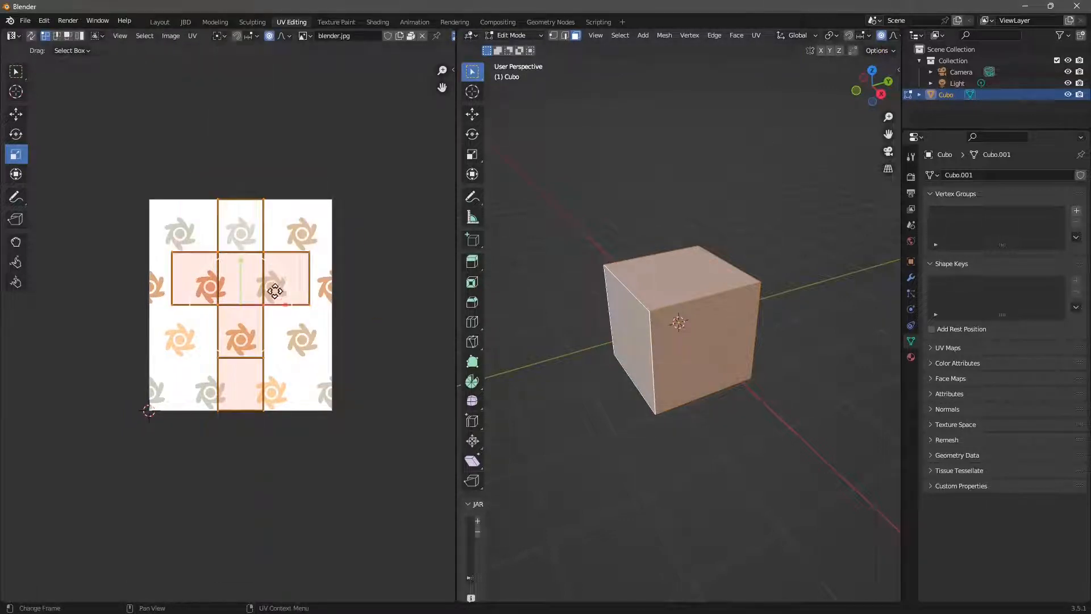
pyautogui.press('s')
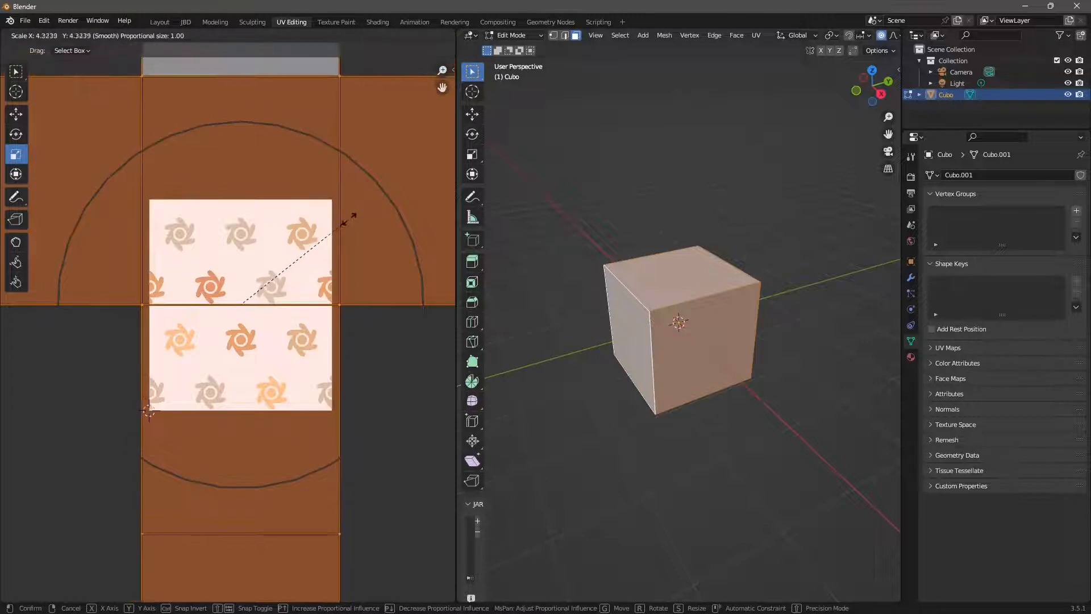
pyautogui.click(344, 220)
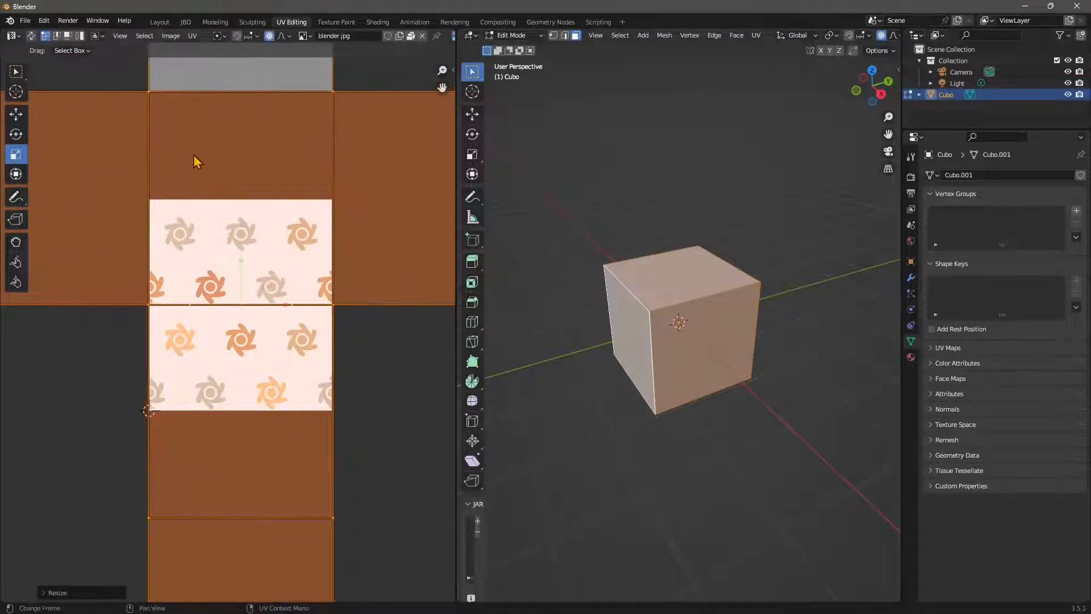
pyautogui.click(159, 23)
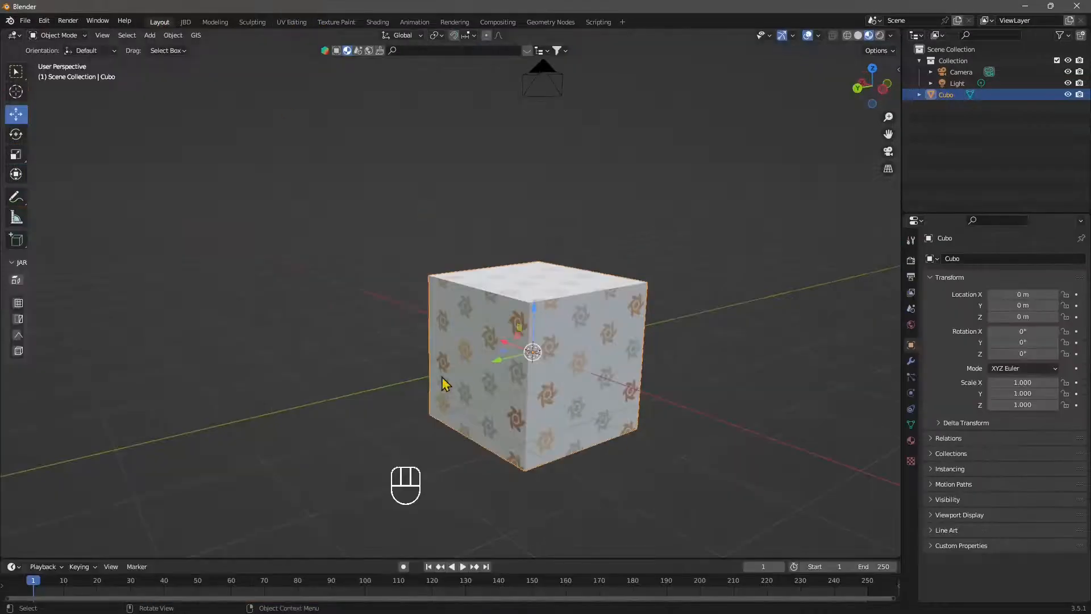
pyautogui.moveTo(487, 259); pyautogui.dragTo(497, 353, button='middle')
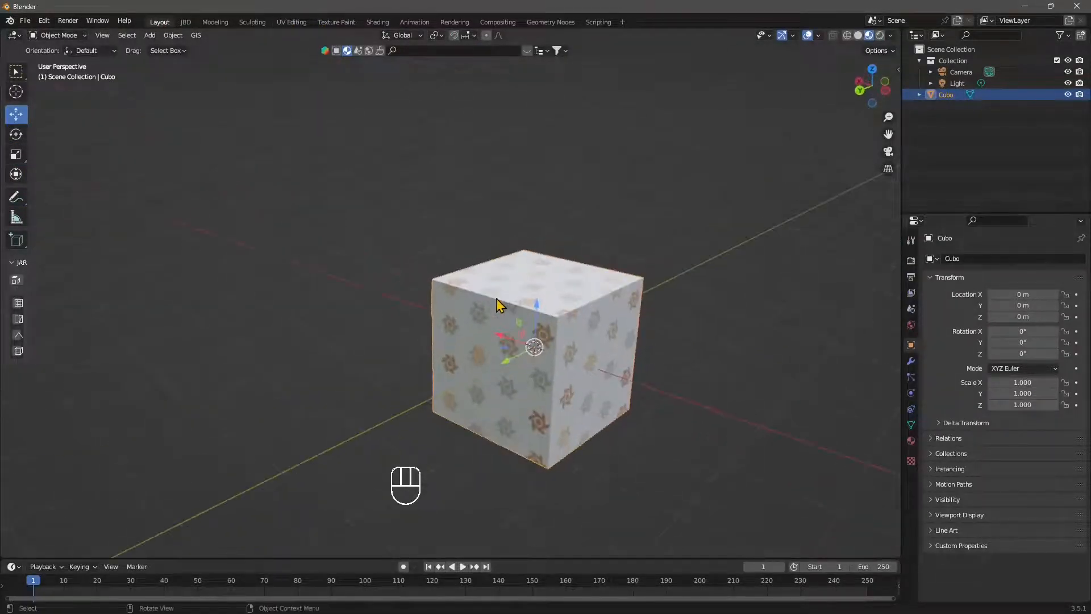
pyautogui.moveTo(458, 305); pyautogui.dragTo(507, 272, button='middle')
pyautogui.click(47, 36)
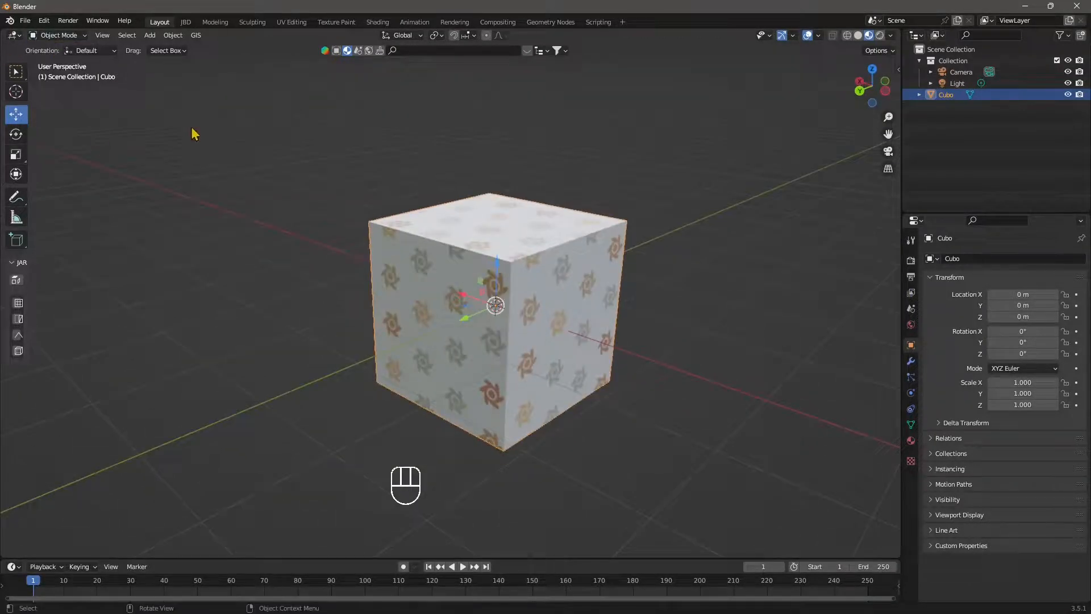
pyautogui.click(353, 336)
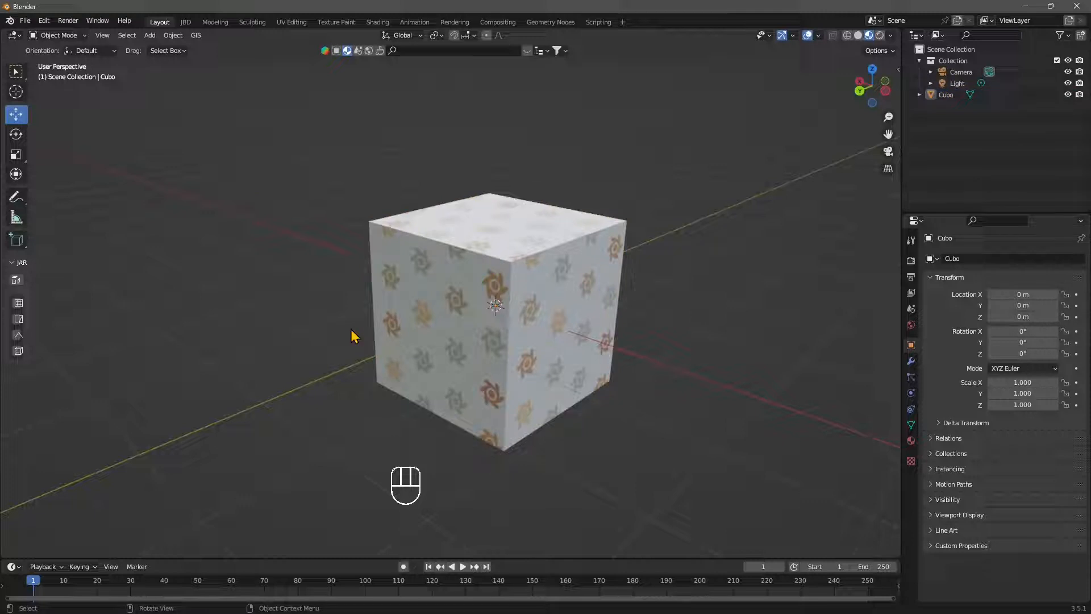
pyautogui.hotkey('ctrl', 'z')
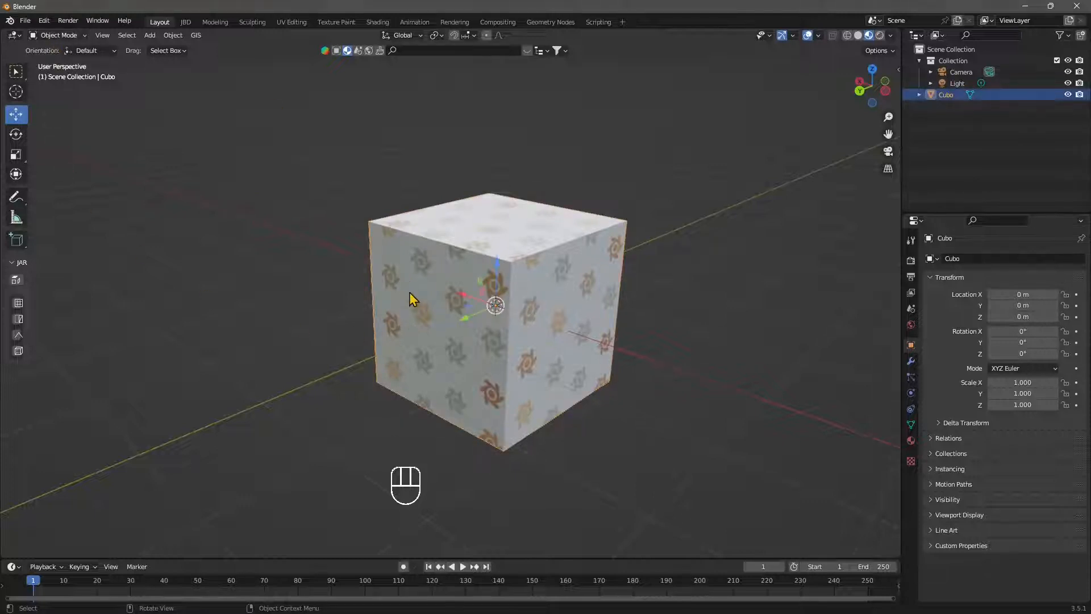
# Enter Edit Mode on the cube, select one side face and move it inward along the X axis to make a thin slab
pyautogui.moveTo(413, 299); pyautogui.dragTo(88, 93, button='middle')
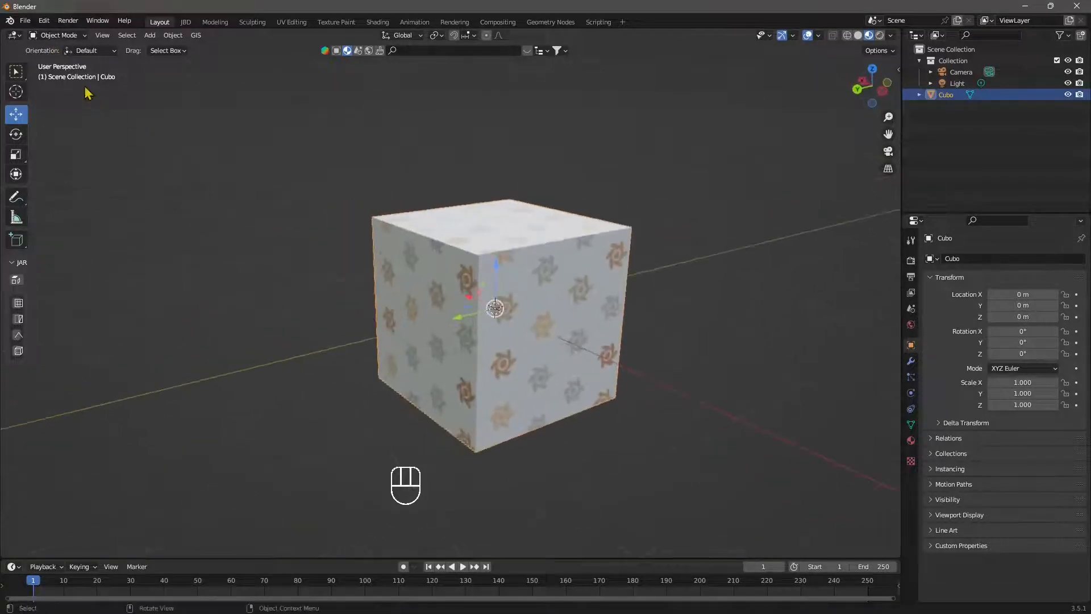
pyautogui.click(64, 37)
pyautogui.click(60, 59)
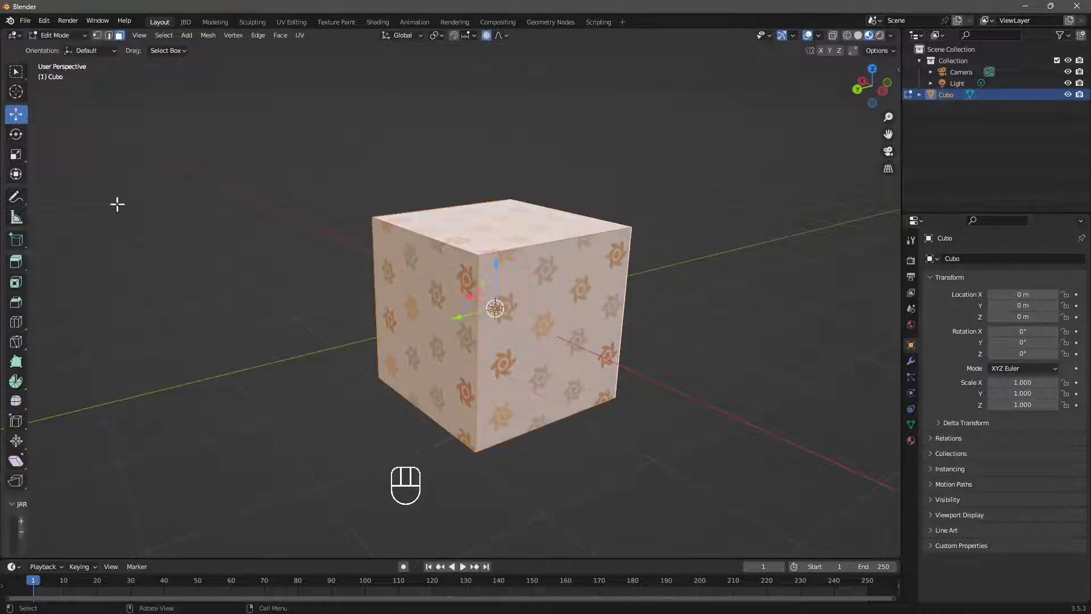
pyautogui.click(536, 292)
pyautogui.moveTo(521, 361); pyautogui.dragTo(567, 377, button='middle')
pyautogui.moveTo(535, 298); pyautogui.dragTo(418, 297)
pyautogui.moveTo(418, 297); pyautogui.dragTo(352, 307, button='middle')
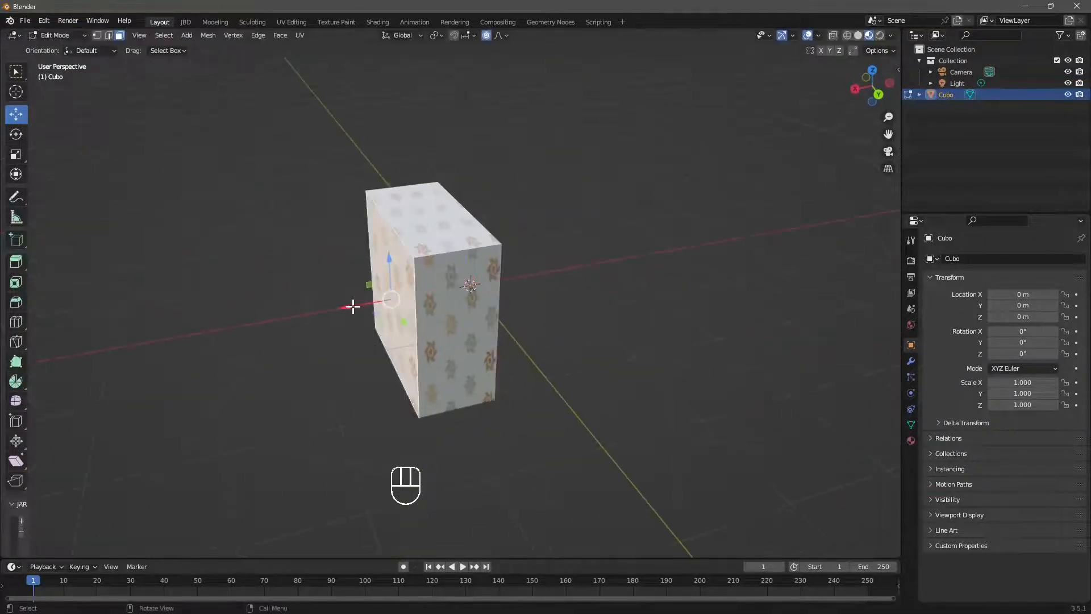
pyautogui.moveTo(352, 306); pyautogui.dragTo(392, 315)
pyautogui.moveTo(608, 341); pyautogui.dragTo(375, 304, button='middle')
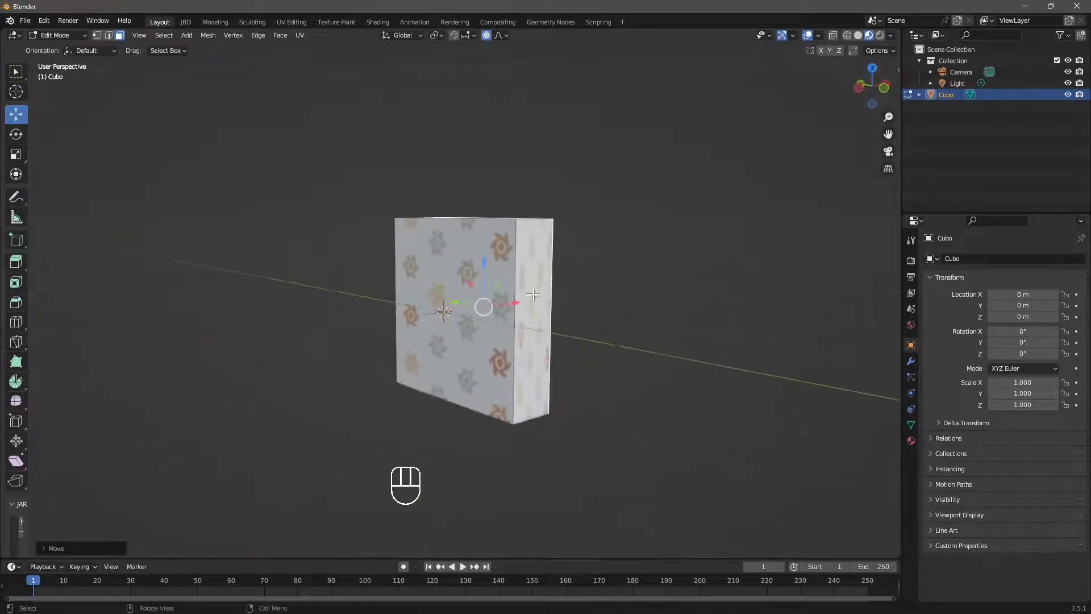
pyautogui.moveTo(532, 293); pyautogui.dragTo(559, 348, button='middle')
pyautogui.moveTo(452, 300); pyautogui.dragTo(567, 307)
pyautogui.hotkey('ctrl', 'z')
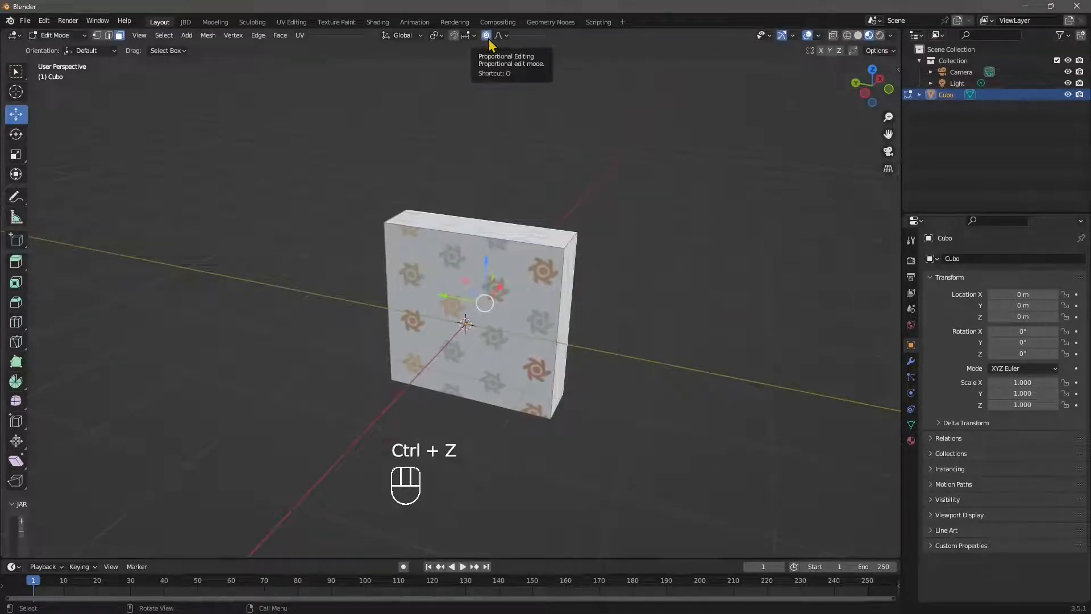
# Turn off proportional editing, select the slab's narrow side face and move it inward along the Y axis
pyautogui.click(488, 37)
pyautogui.click(570, 292)
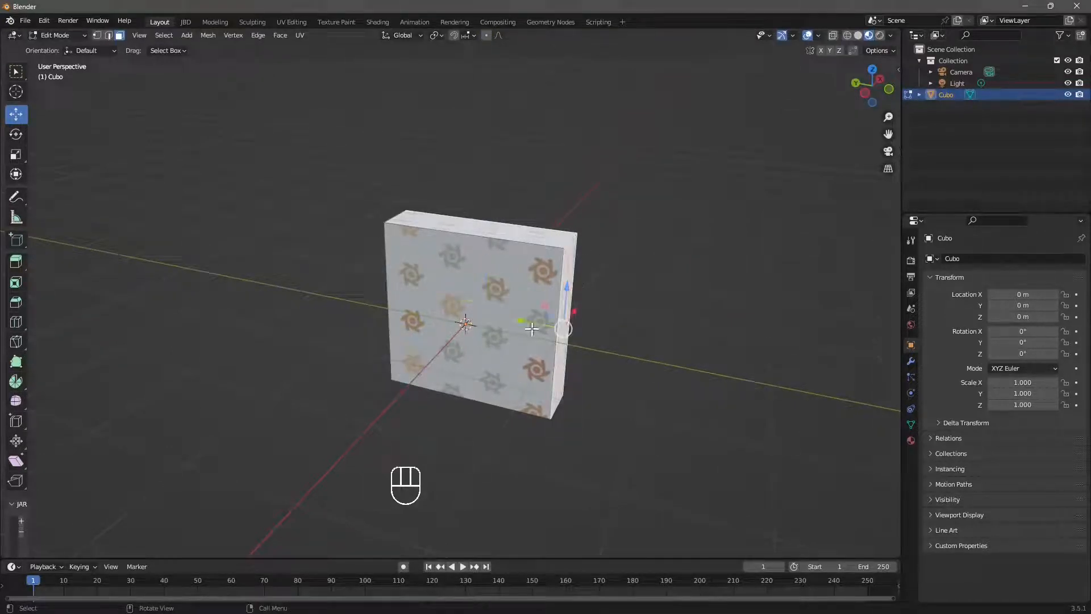
pyautogui.moveTo(530, 324); pyautogui.dragTo(482, 316)
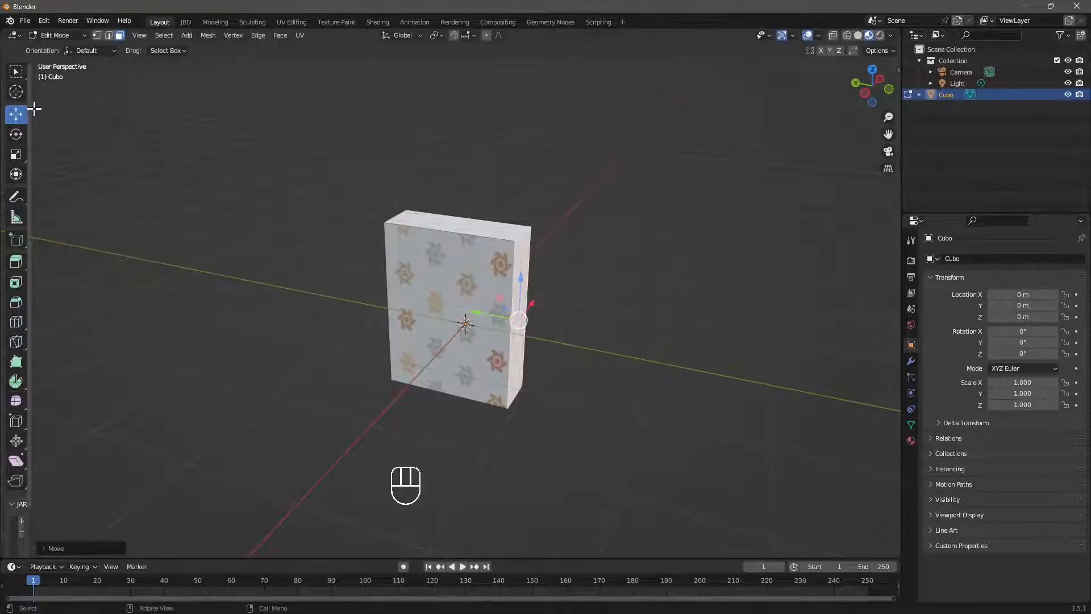
# Extrude the narrow side face outward a little along Y, and extrude the slab's main top face slightly upward
pyautogui.click(16, 261)
pyautogui.moveTo(560, 329); pyautogui.dragTo(589, 339)
pyautogui.click(484, 226)
pyautogui.moveTo(456, 184); pyautogui.dragTo(458, 159)
# Examine how the wallpaper texture maps onto the two extruded sections from several sides
pyautogui.moveTo(458, 159); pyautogui.dragTo(474, 233, button='middle')
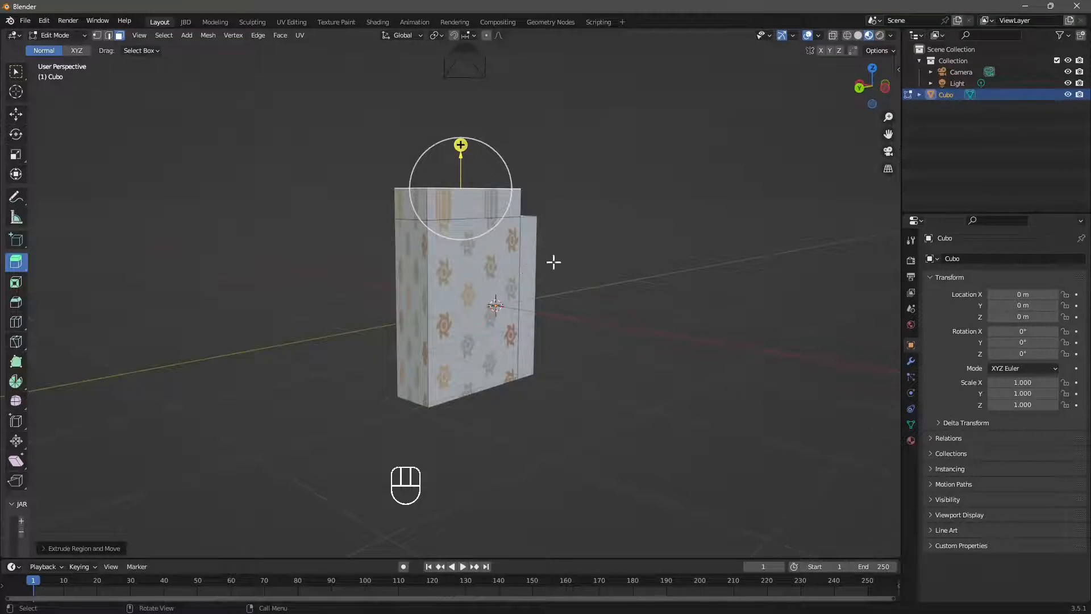
pyautogui.moveTo(554, 261); pyautogui.dragTo(458, 196, button='middle')
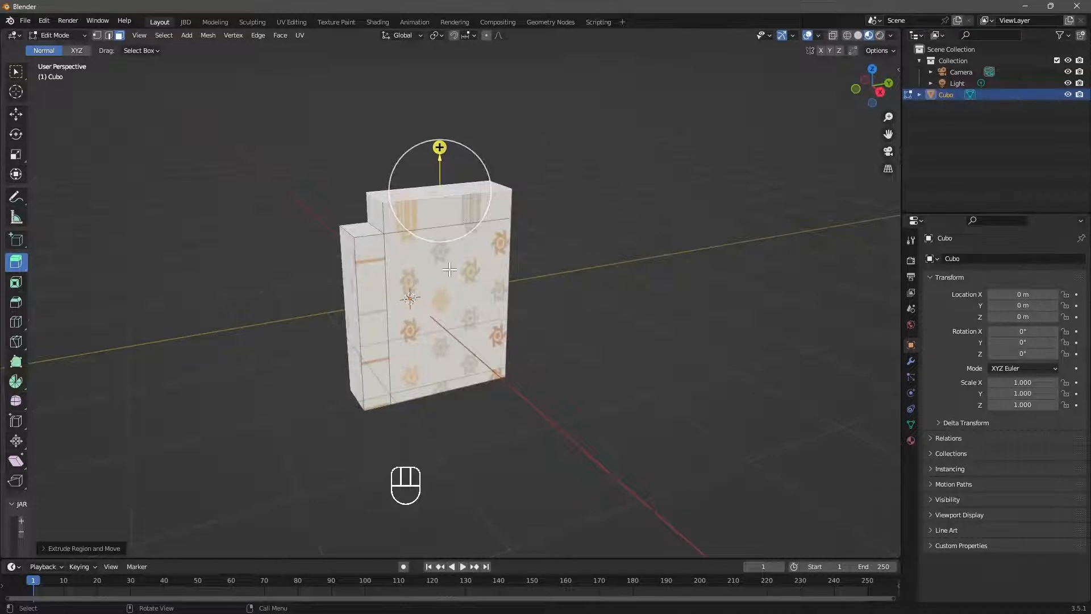
pyautogui.moveTo(445, 271); pyautogui.dragTo(410, 309, button='middle')
pyautogui.moveTo(464, 305); pyautogui.dragTo(438, 183, button='middle')
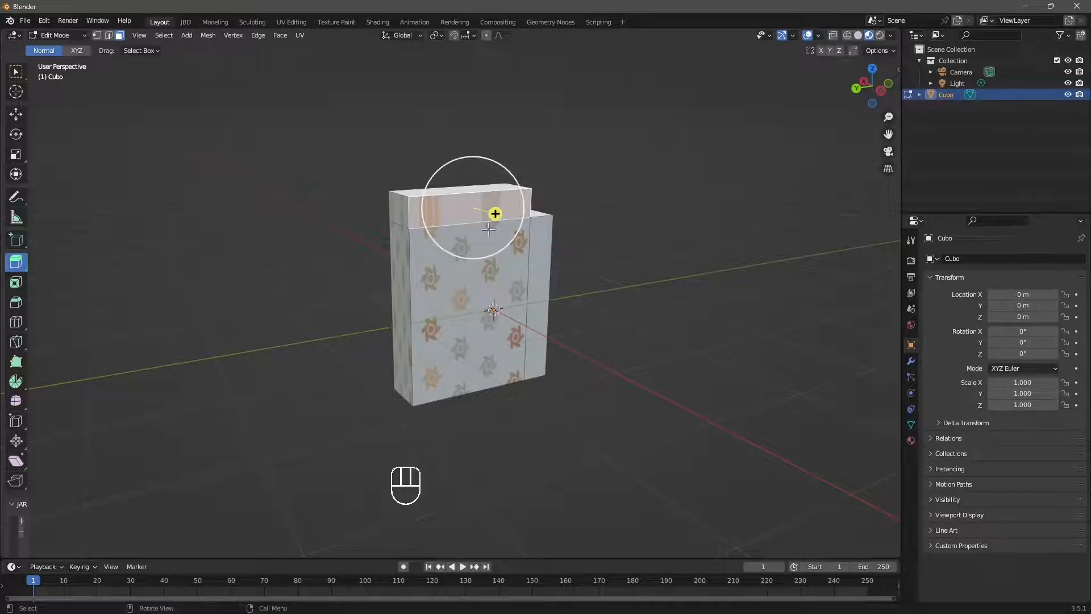
pyautogui.moveTo(423, 216); pyautogui.dragTo(488, 251, button='middle')
pyautogui.moveTo(308, 202); pyautogui.dragTo(487, 214, button='middle')
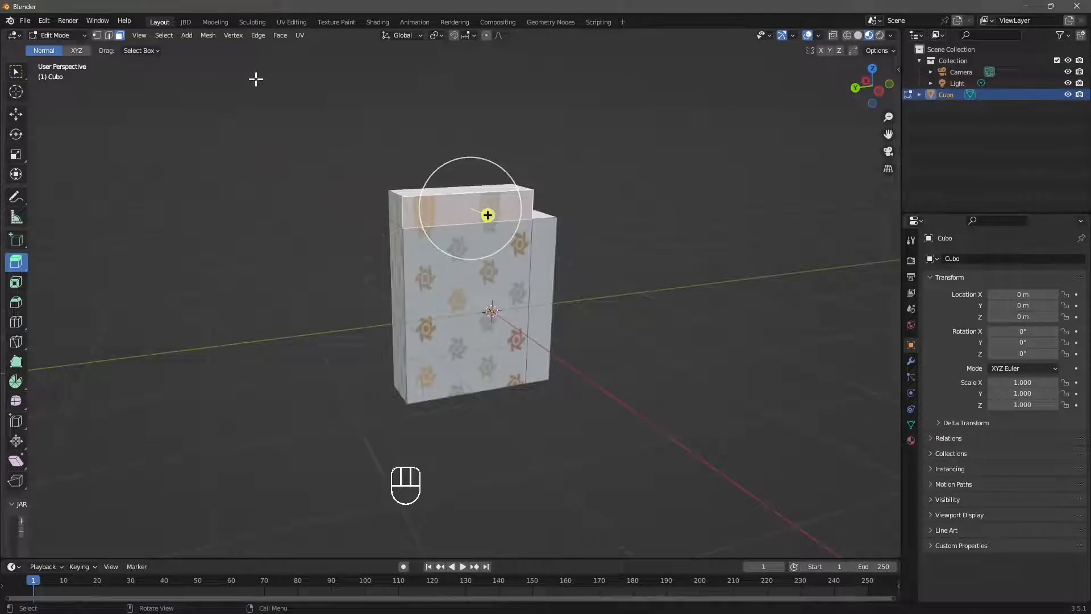
# Open the model in the UV Editing workspace and select all its faces, with the entire UV layout in view
pyautogui.click(287, 22)
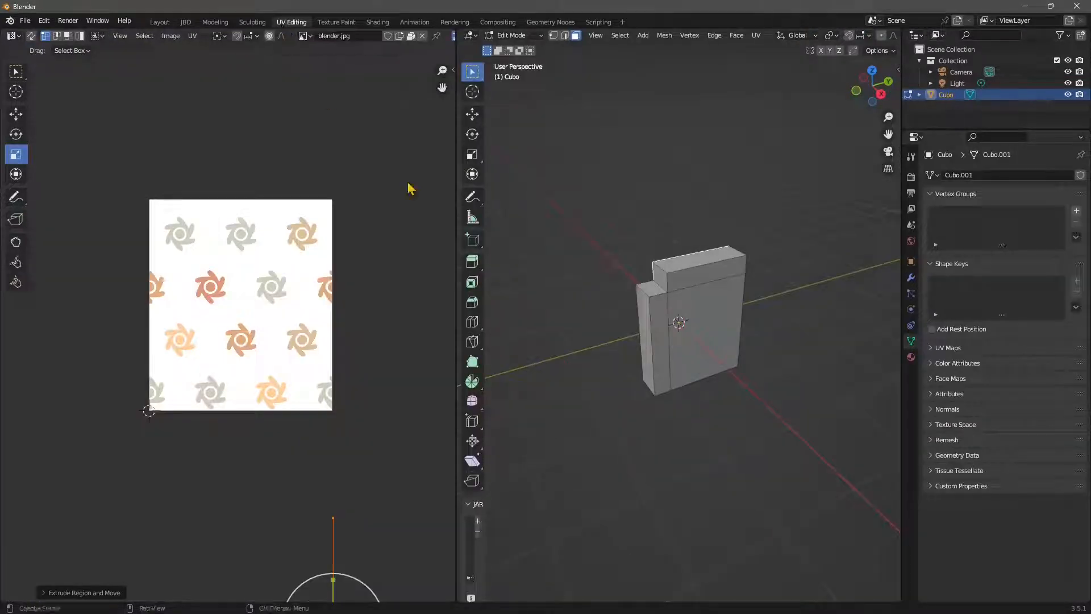
pyautogui.scroll(2, 652, 330)
pyautogui.click(620, 35)
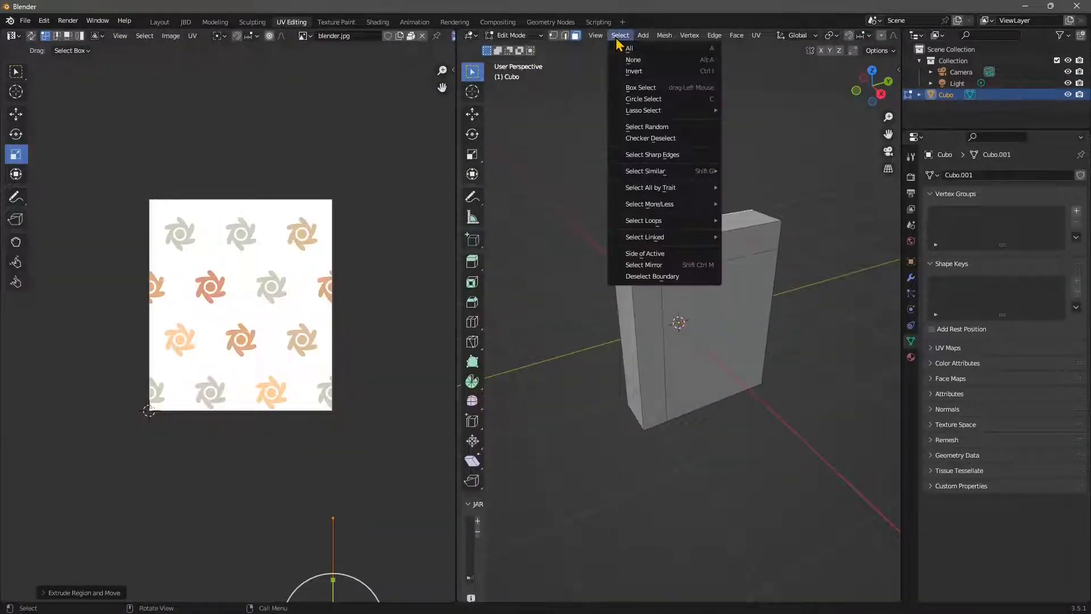
pyautogui.click(629, 49)
pyautogui.moveTo(620, 311); pyautogui.dragTo(665, 318, button='middle')
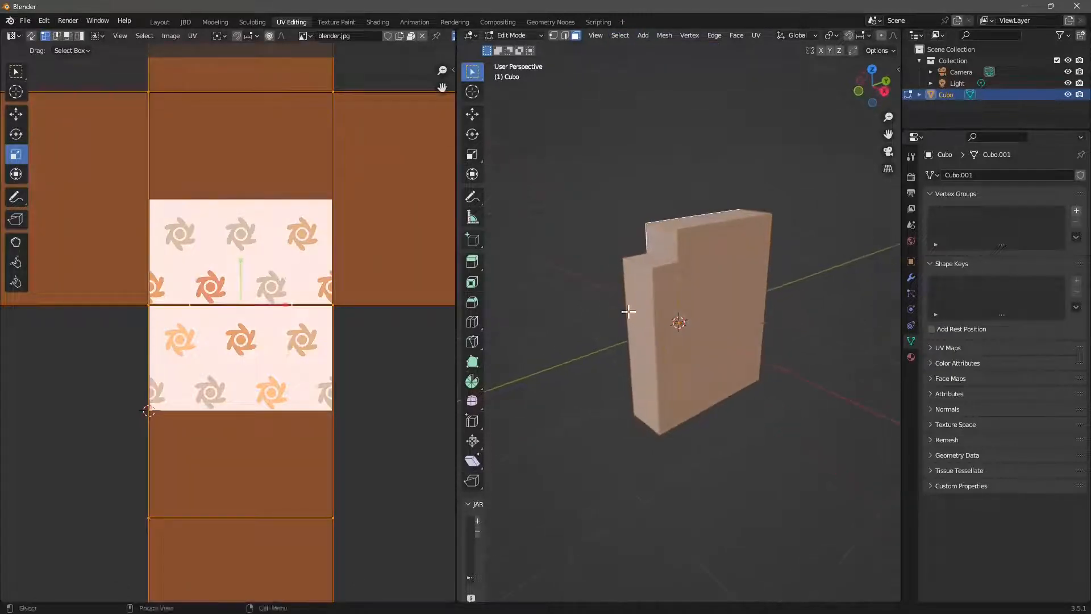
pyautogui.scroll(-3, 243, 386)
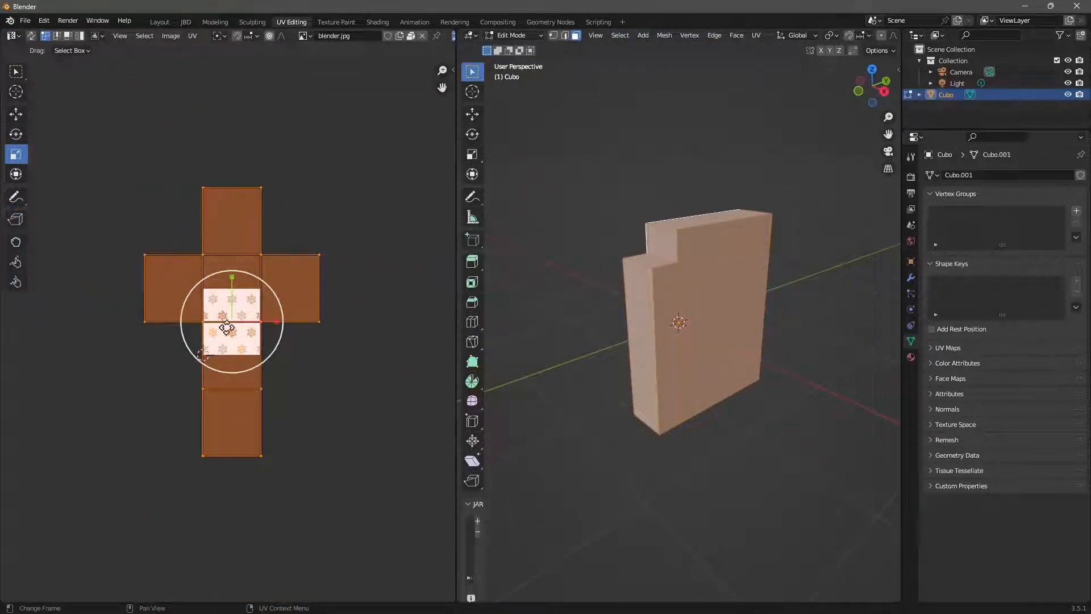
pyautogui.scroll(2, 285, 214)
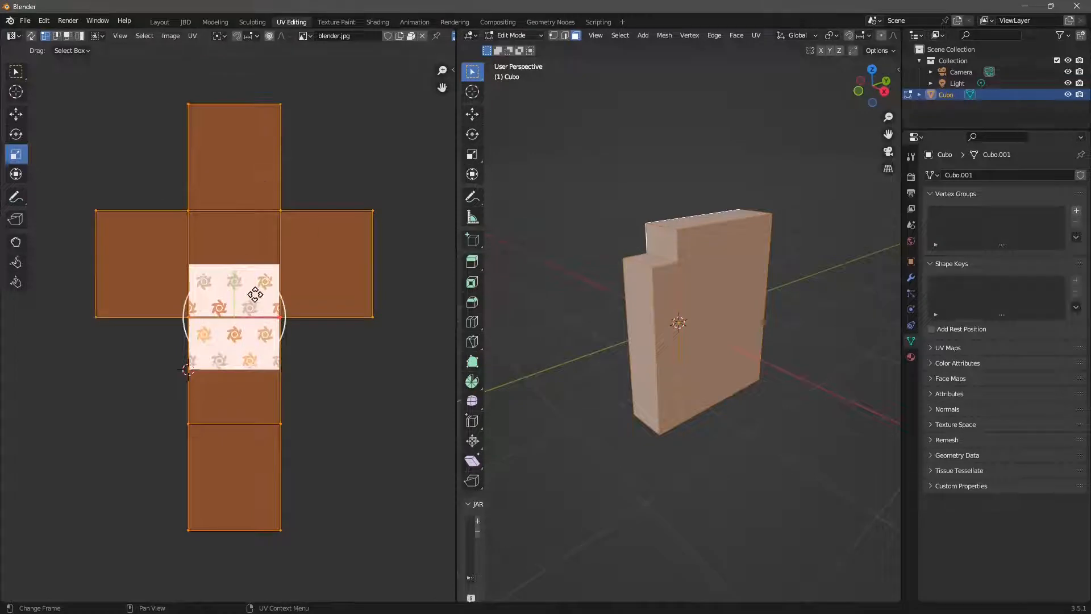
# Display the 3D viewport of the UV Editing workspace in Material Preview shading, with the model seen closer
pyautogui.moveTo(671, 375); pyautogui.dragTo(638, 389, button='middle')
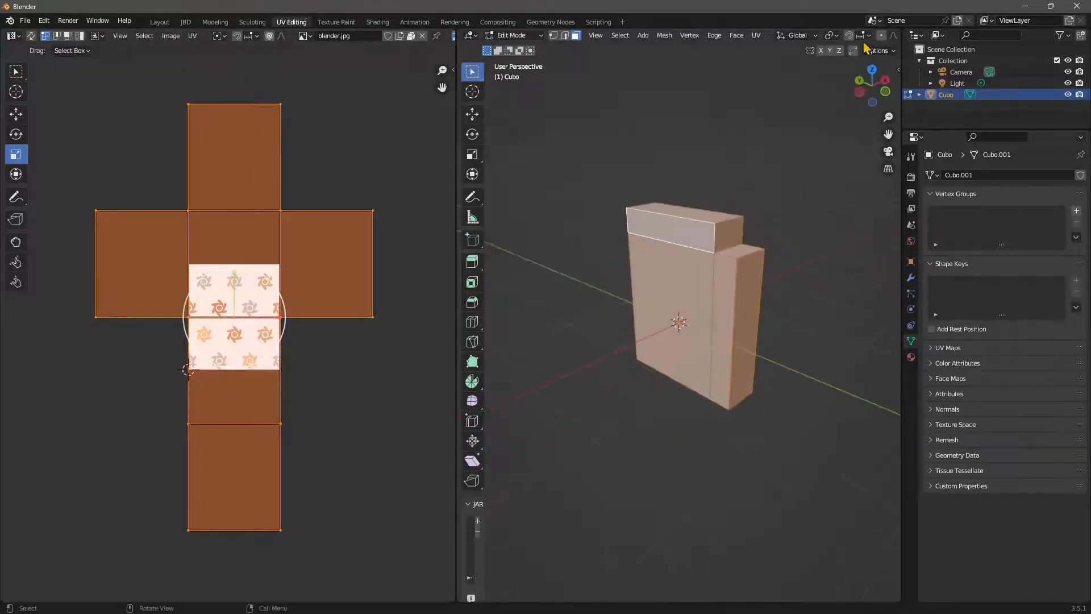
pyautogui.scroll(-5, 864, 35)
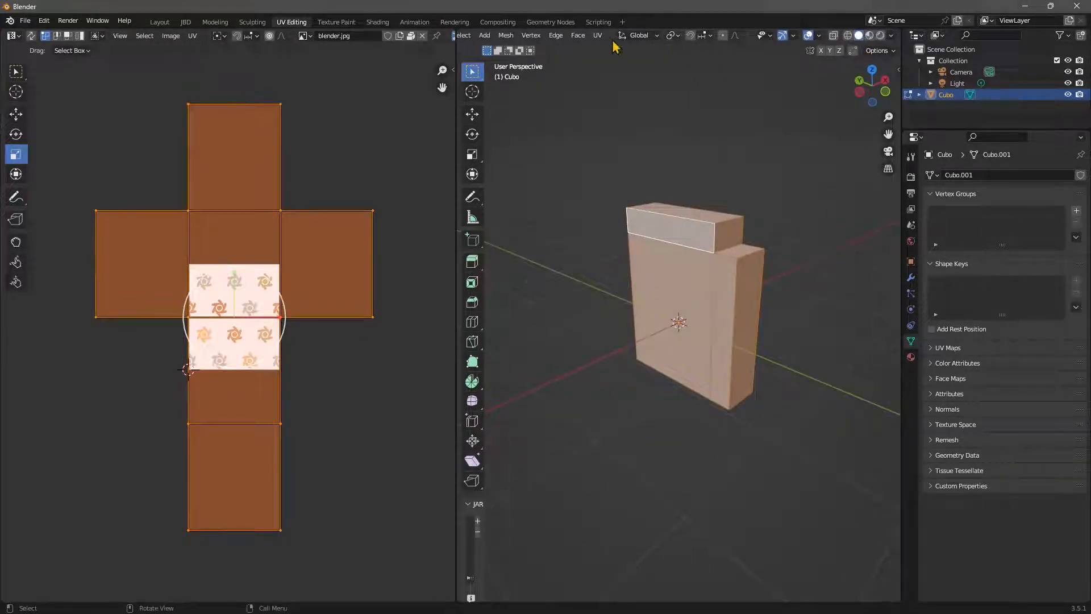
pyautogui.scroll(3, 679, 35)
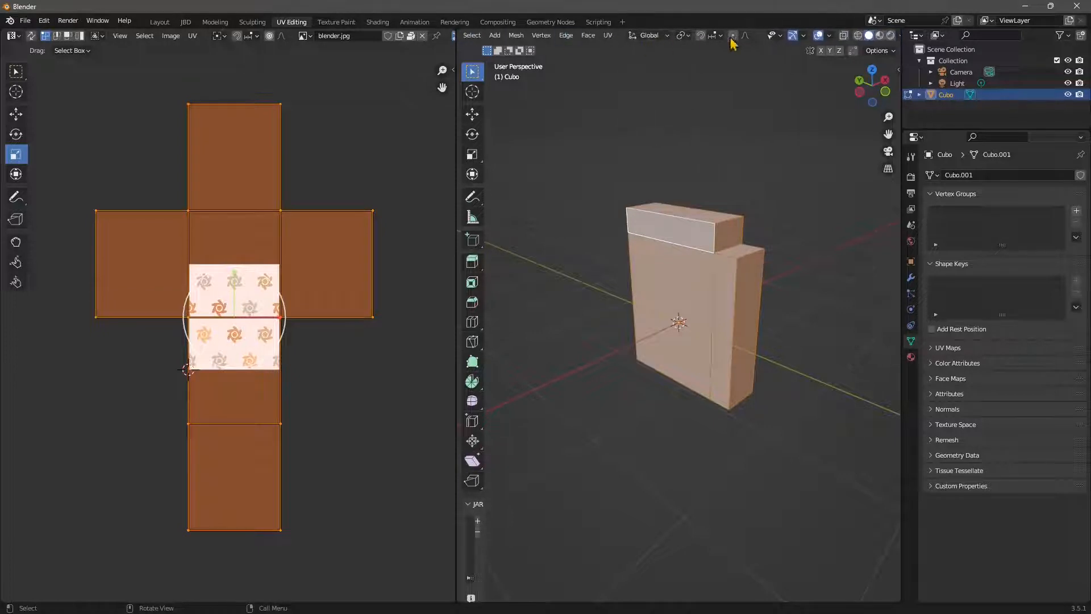
pyautogui.click(880, 36)
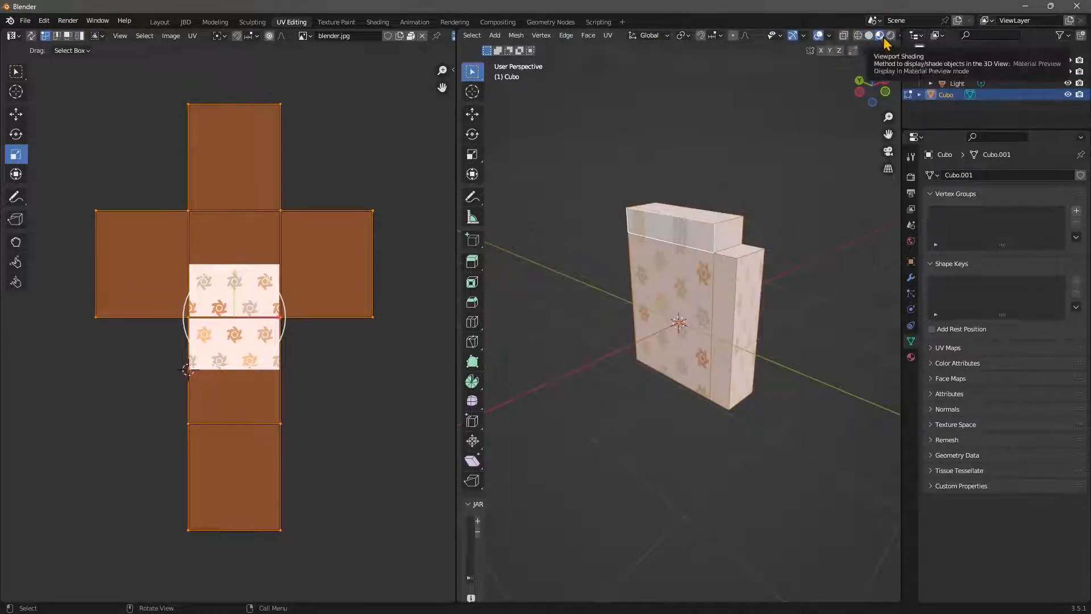
pyautogui.scroll(2, 690, 364)
pyautogui.moveTo(693, 369); pyautogui.dragTo(704, 398, button='middle')
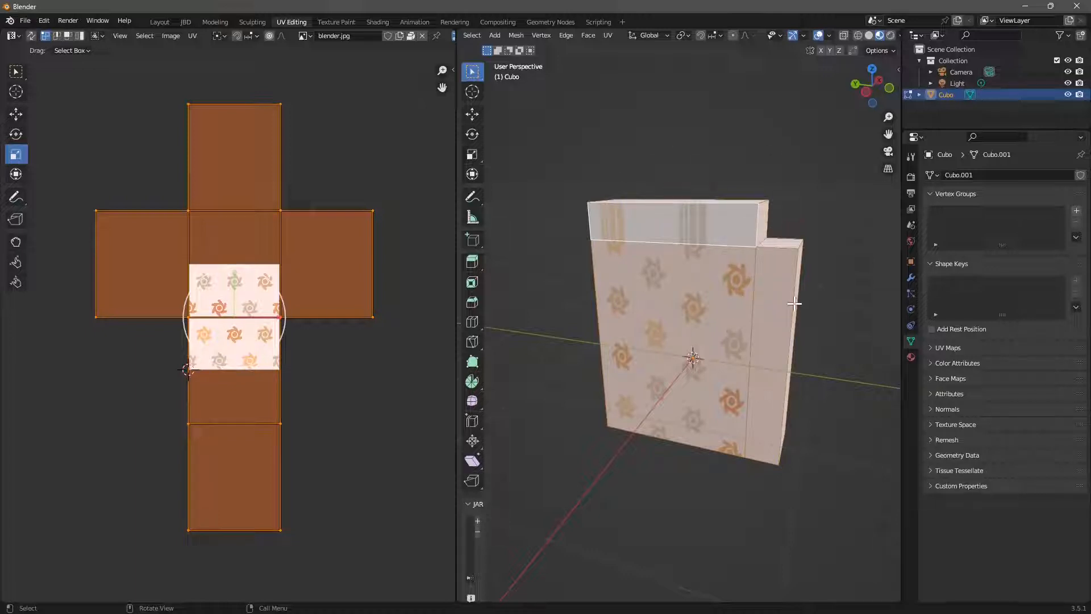
# Unwrap all selected faces with the standard Unwrap method
pyautogui.rightClick(650, 263)
pyautogui.moveTo(651, 265)
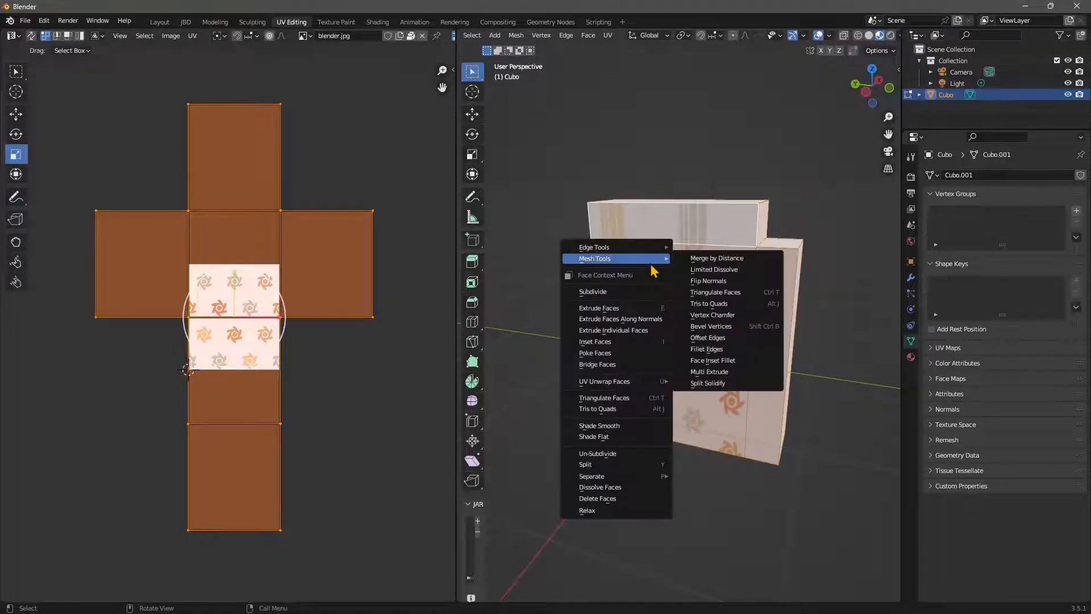
pyautogui.moveTo(590, 384)
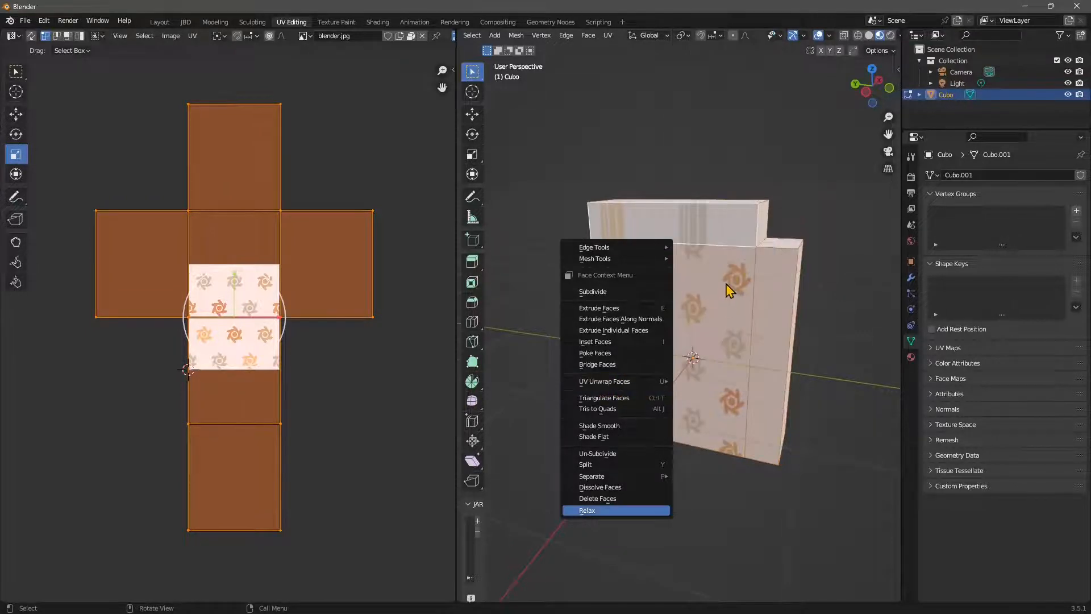
pyautogui.moveTo(636, 381)
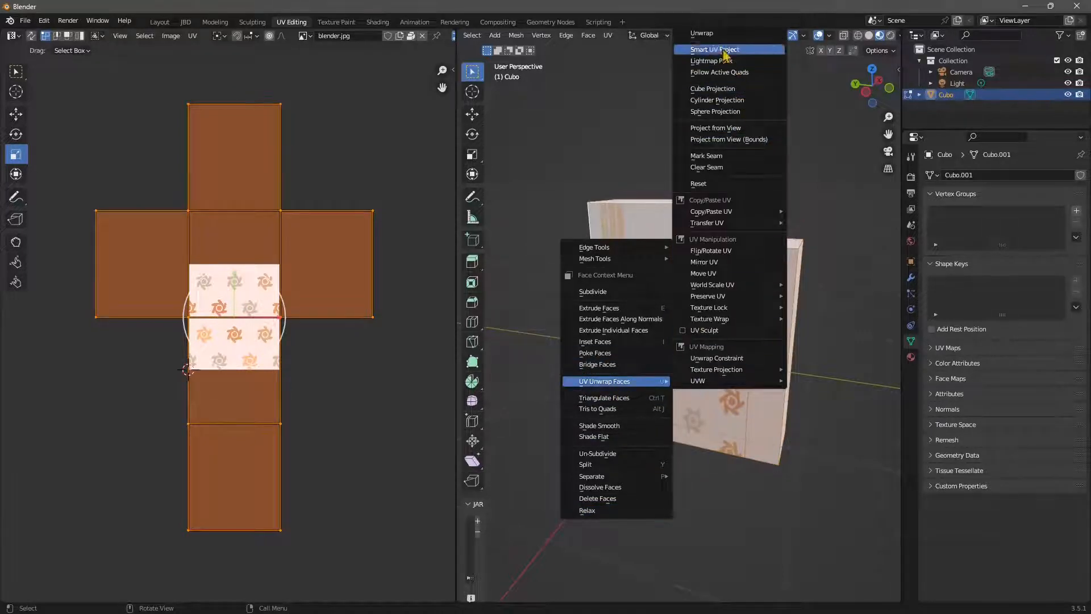
pyautogui.click(709, 37)
pyautogui.scroll(4, 240, 344)
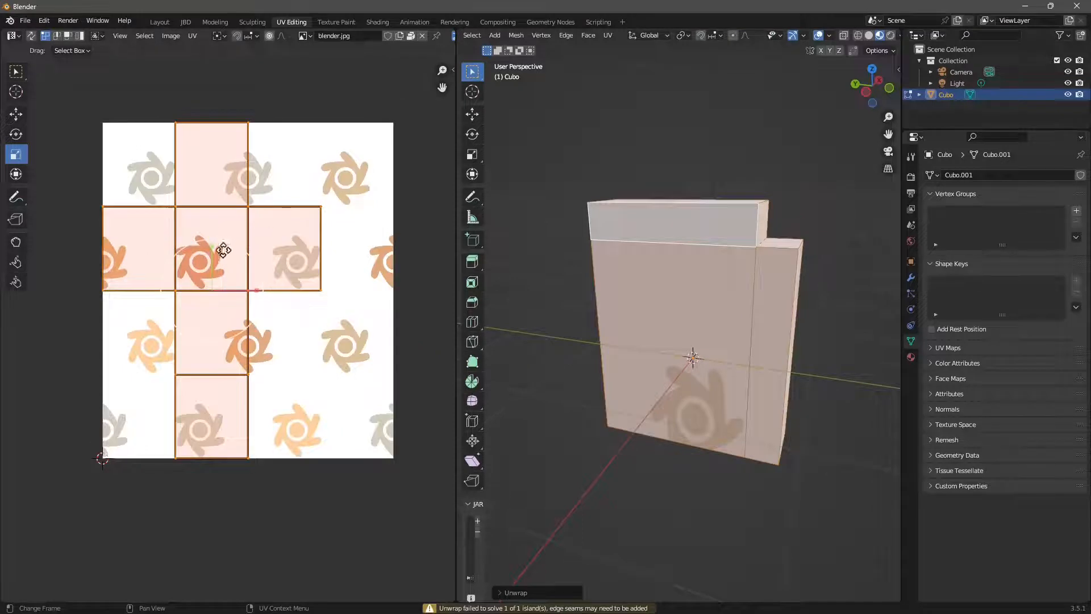
# Unwrap the faces with Lightmap Pack, using Selected Faces, Share Texture Space, image size 512, pack quality 12 and margin 0.10, and check the model
pyautogui.moveTo(563, 324); pyautogui.dragTo(688, 275, button='middle')
pyautogui.rightClick(662, 251)
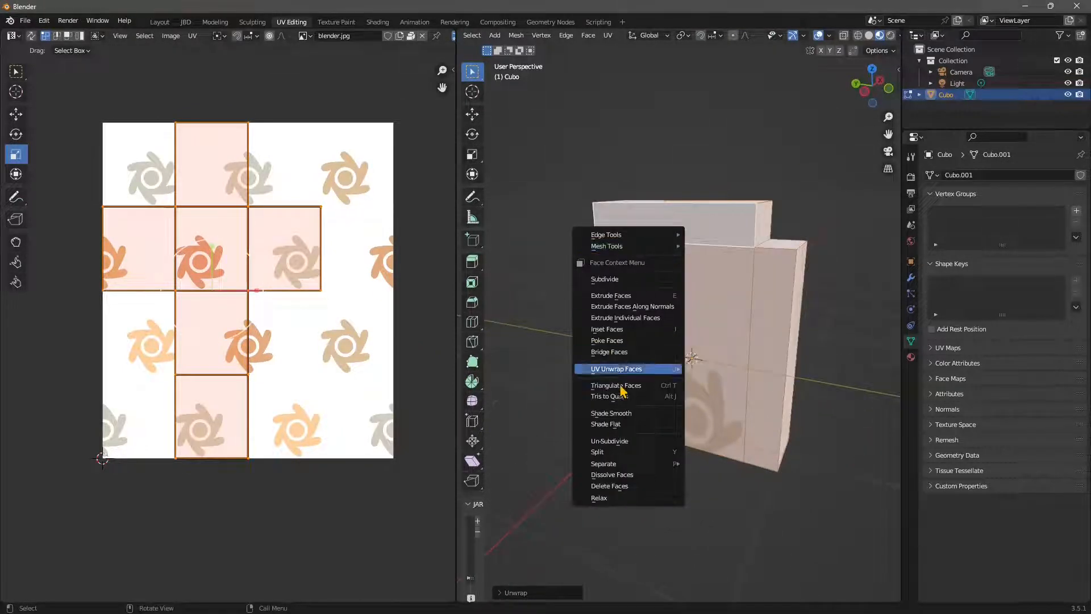
pyautogui.moveTo(654, 369)
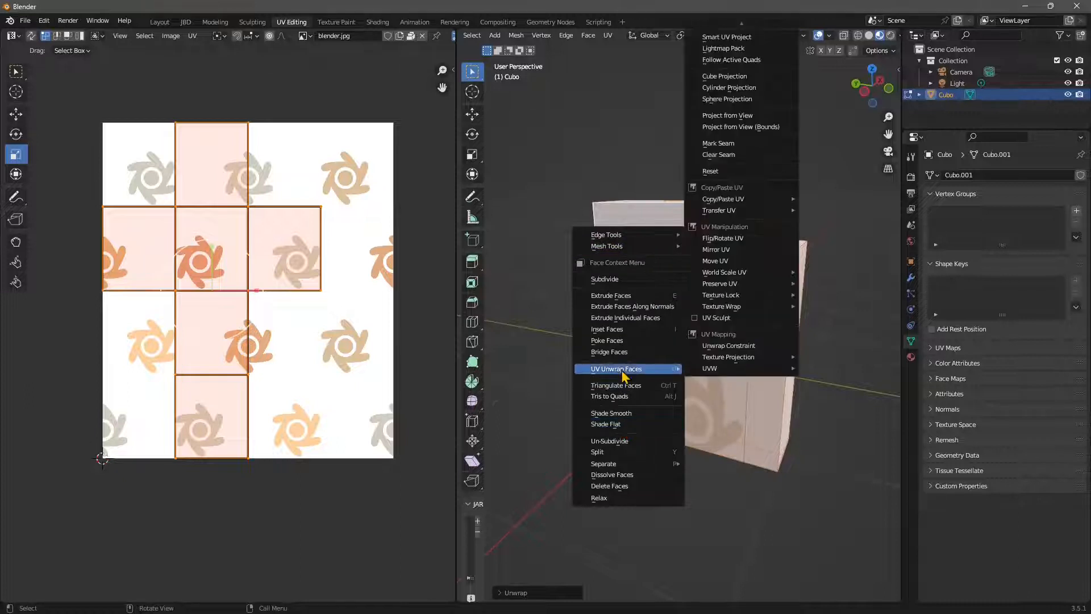
pyautogui.moveTo(748, 369)
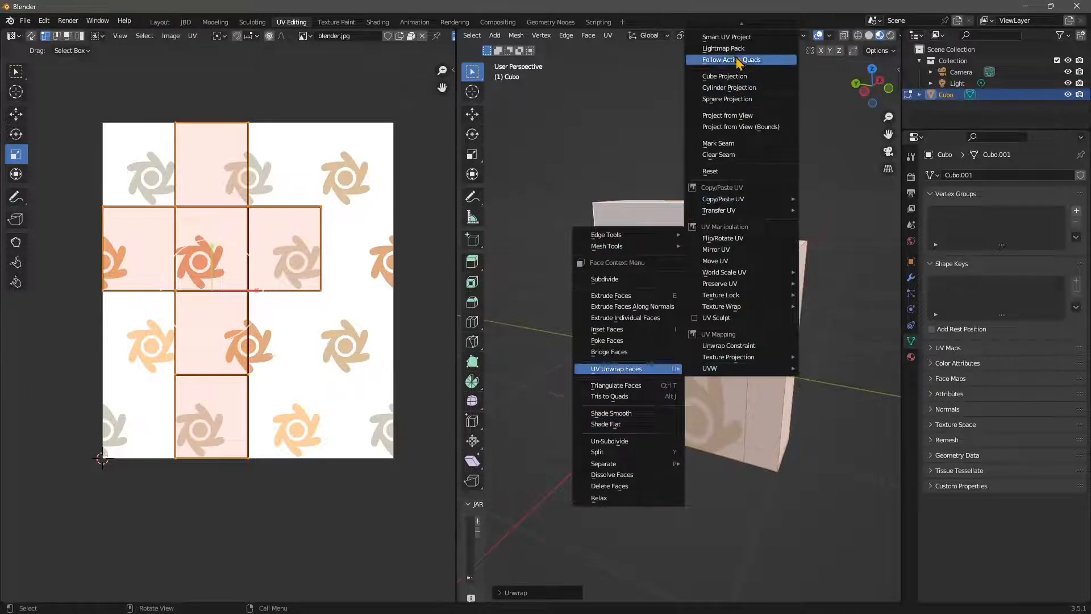
pyautogui.click(723, 49)
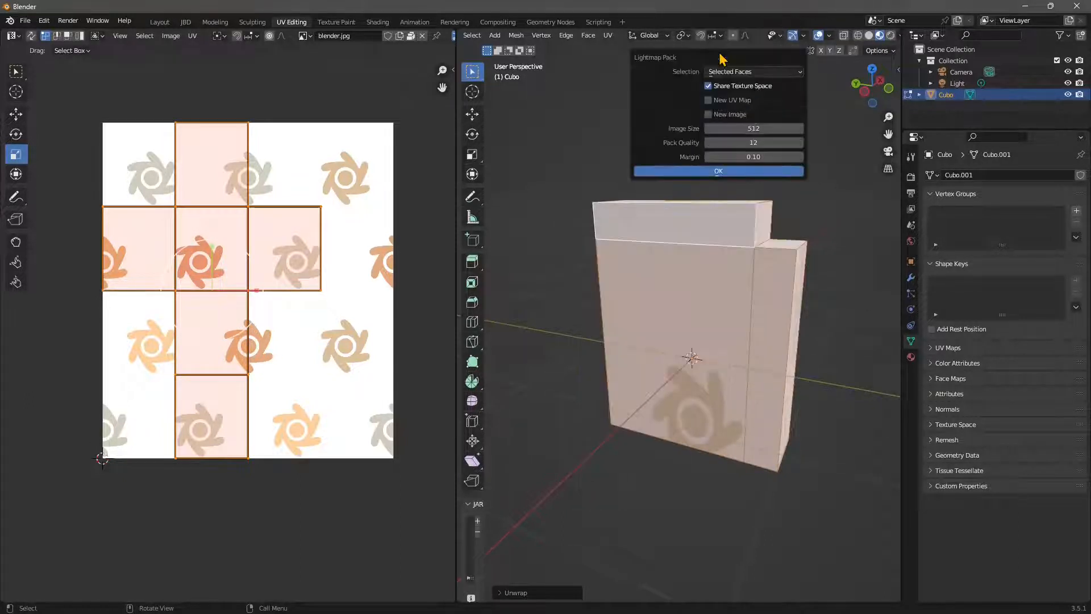
pyautogui.click(710, 172)
pyautogui.moveTo(580, 357); pyautogui.dragTo(588, 308, button='middle')
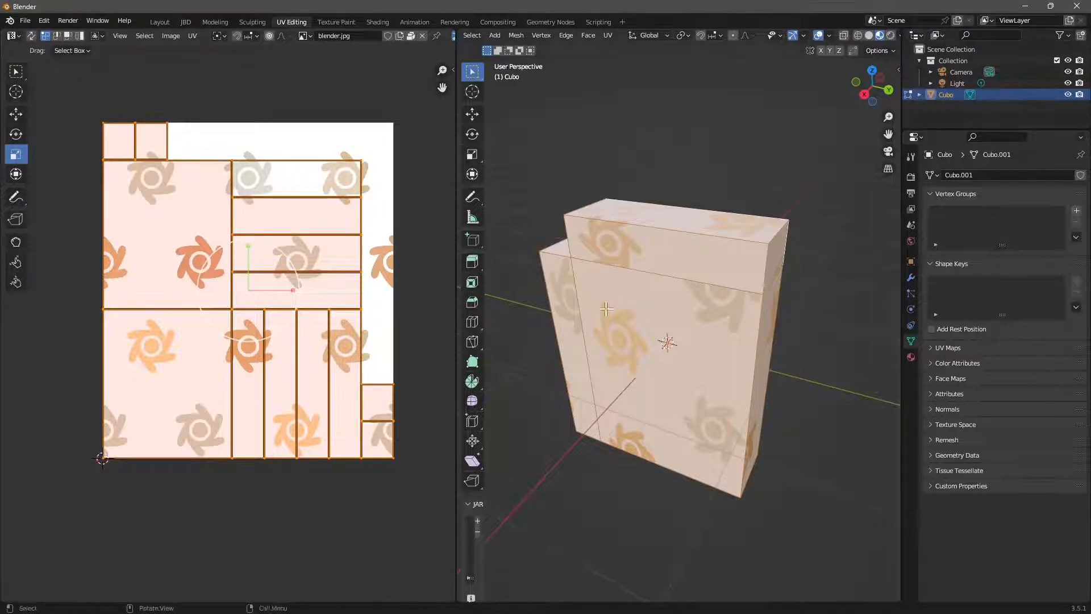
pyautogui.moveTo(646, 320); pyautogui.dragTo(659, 258, button='middle')
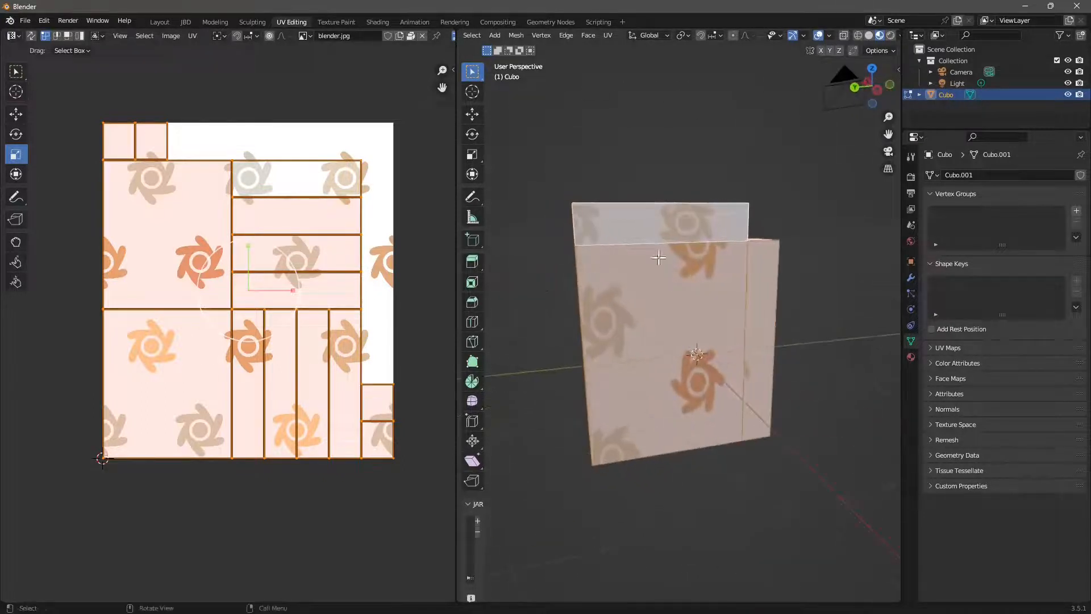
# Apply all transforms to the cube in Object Mode in the Layout workspace and return to UV Editing
pyautogui.moveTo(601, 302); pyautogui.dragTo(646, 305, button='middle')
pyautogui.rightClick(648, 243)
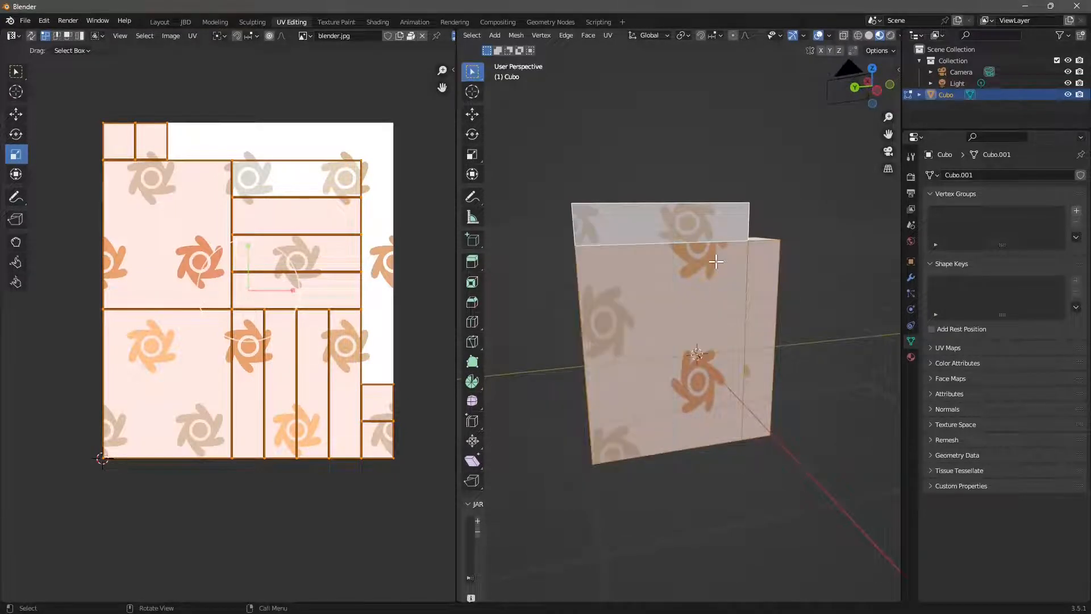
pyautogui.click(160, 22)
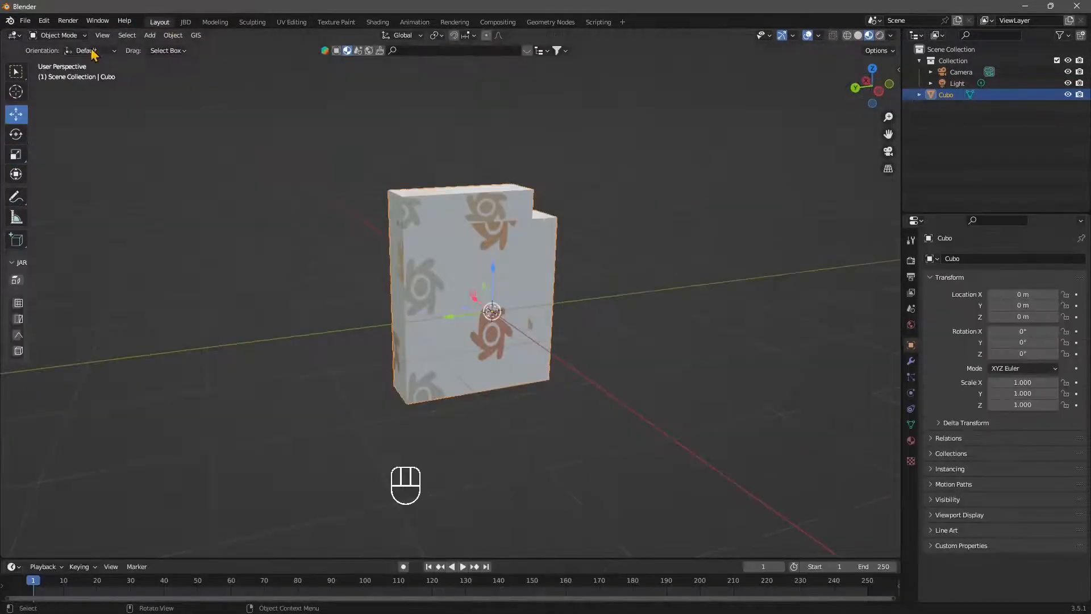
pyautogui.click(56, 35)
pyautogui.click(57, 48)
pyautogui.click(170, 35)
pyautogui.moveTo(216, 93)
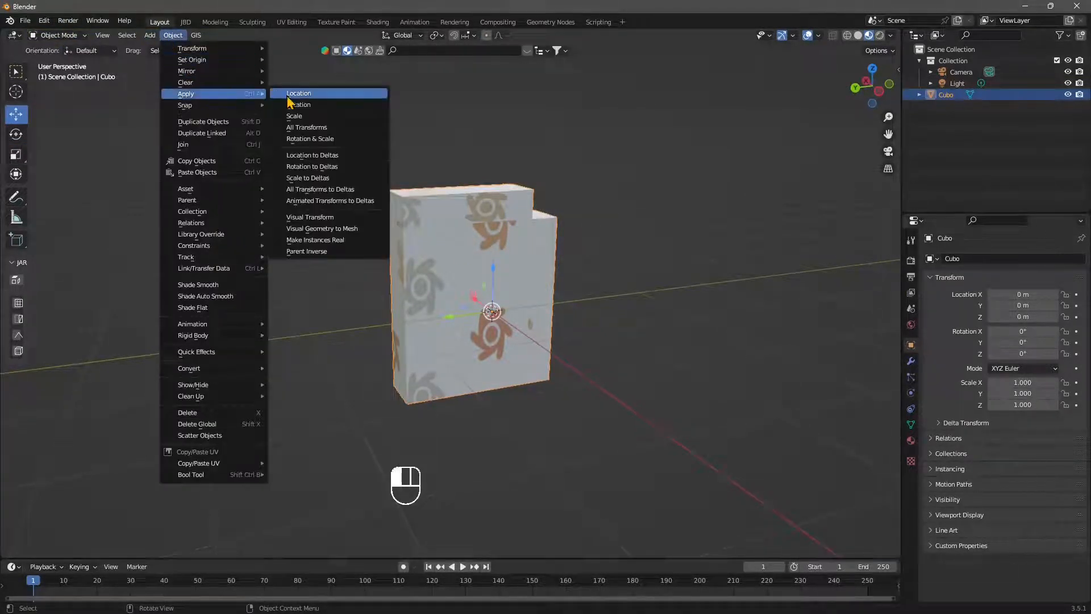
pyautogui.click(304, 127)
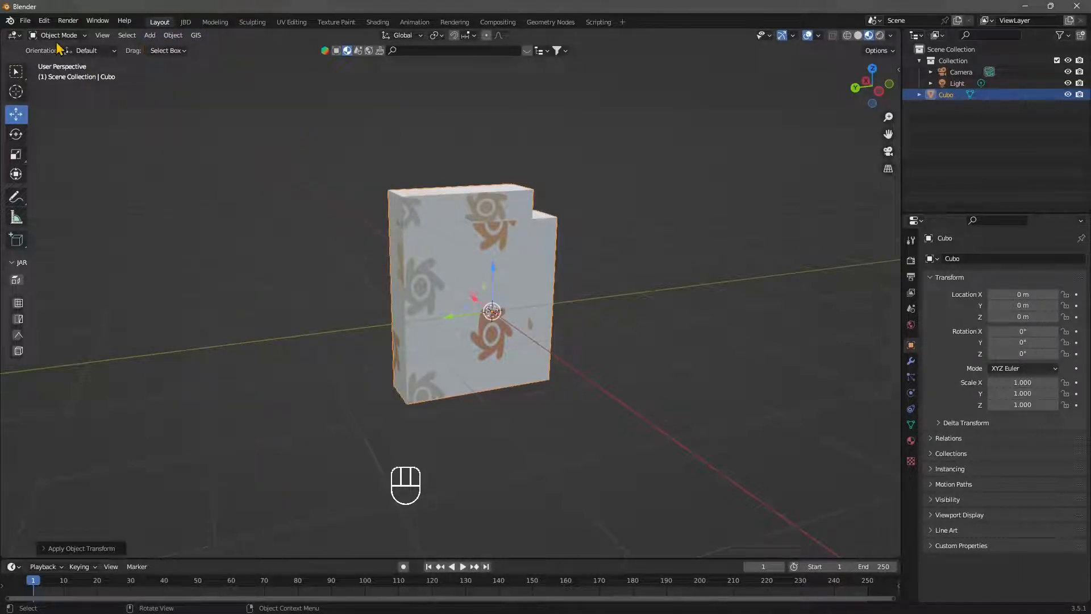
pyautogui.click(293, 21)
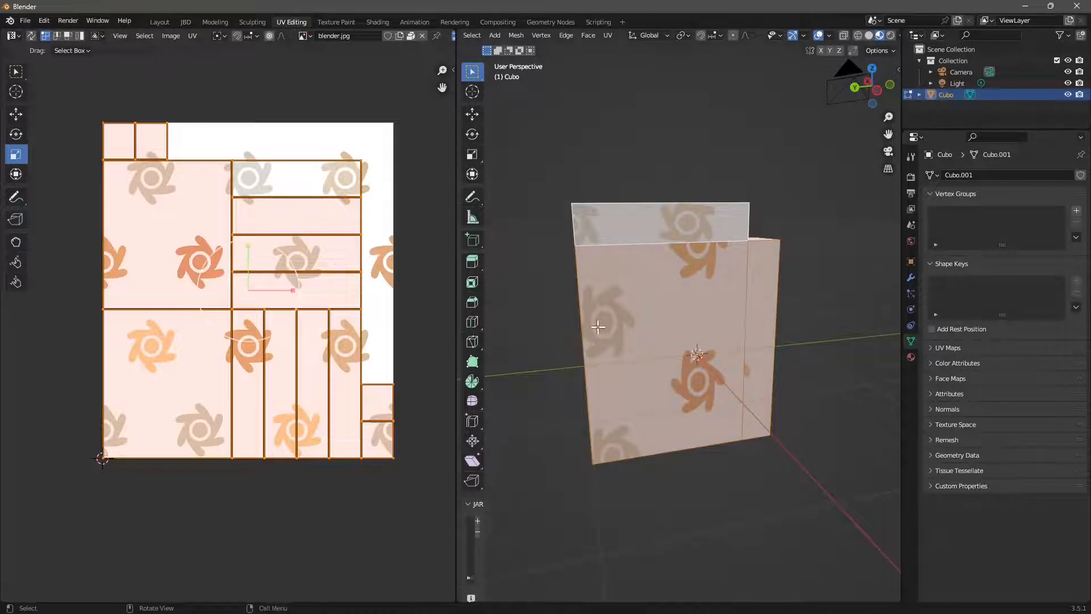
# Unwrap all faces with Smart UV Project at a 66° angle limit, Scaled margin method and 0.000 island margin, and inspect the model
pyautogui.moveTo(597, 329); pyautogui.dragTo(619, 279, button='middle')
pyautogui.rightClick(621, 276)
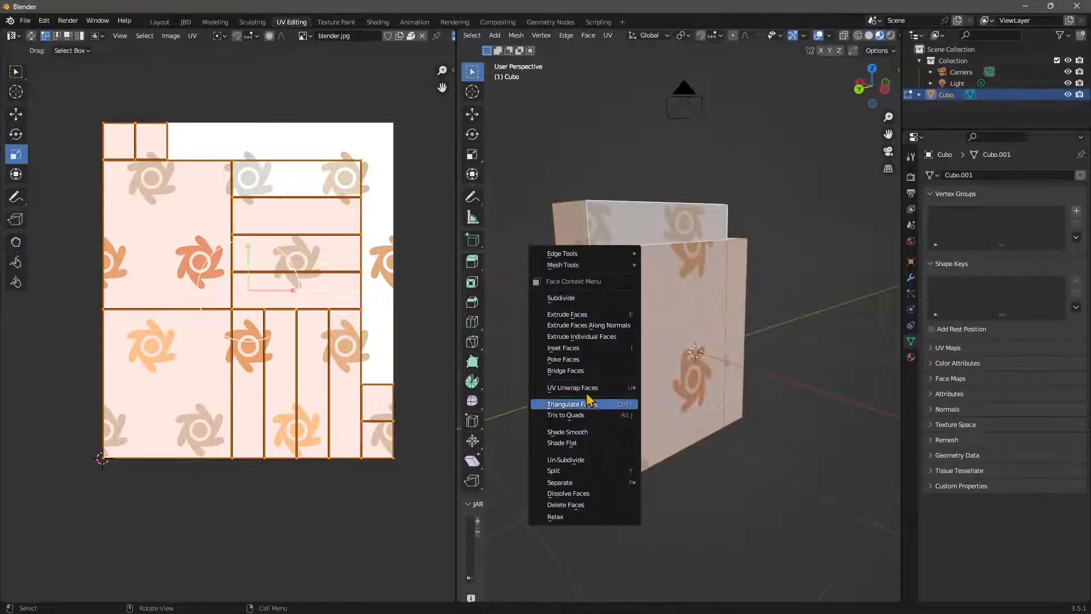
pyautogui.moveTo(625, 388)
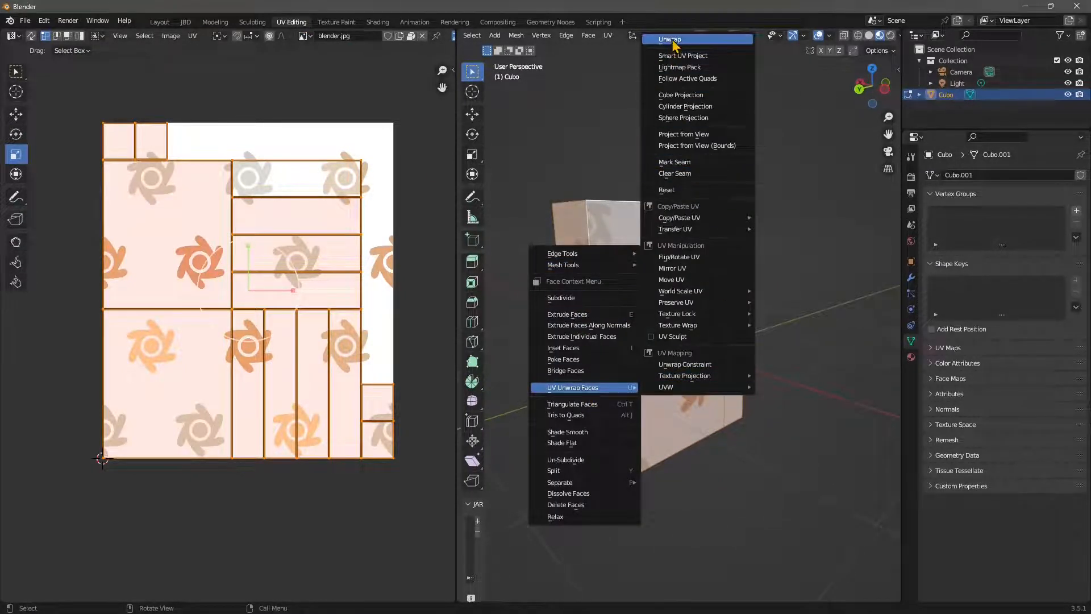
pyautogui.click(688, 56)
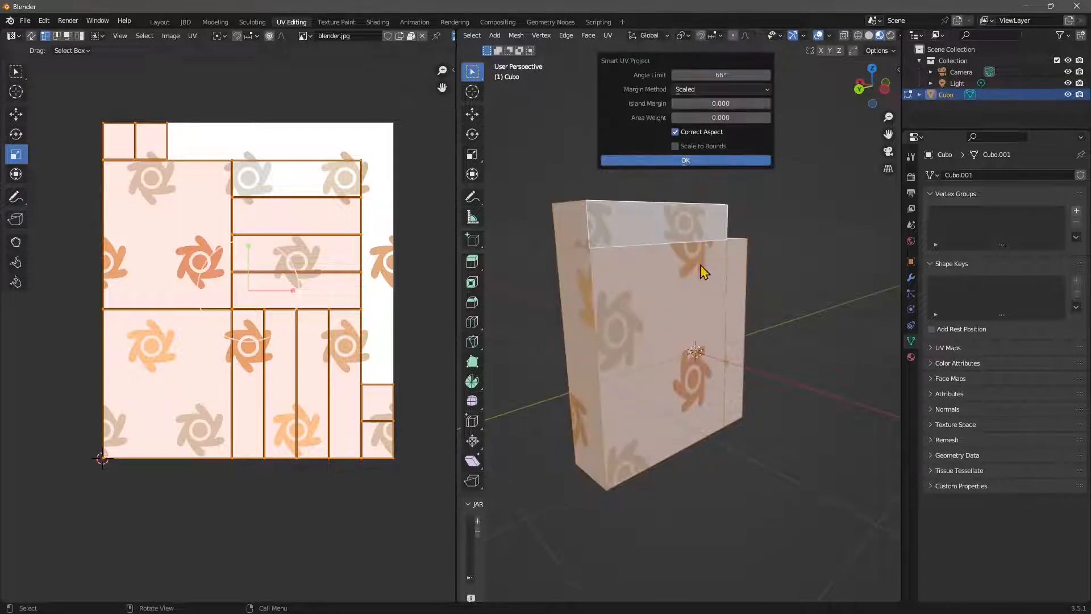
pyautogui.click(687, 161)
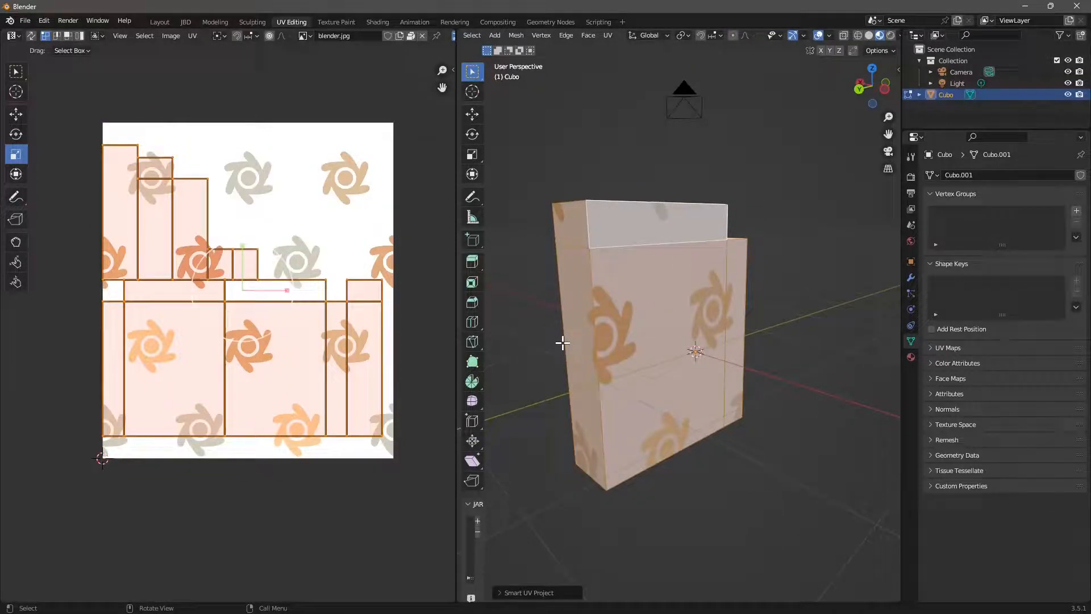
pyautogui.moveTo(585, 359); pyautogui.dragTo(712, 346, button='middle')
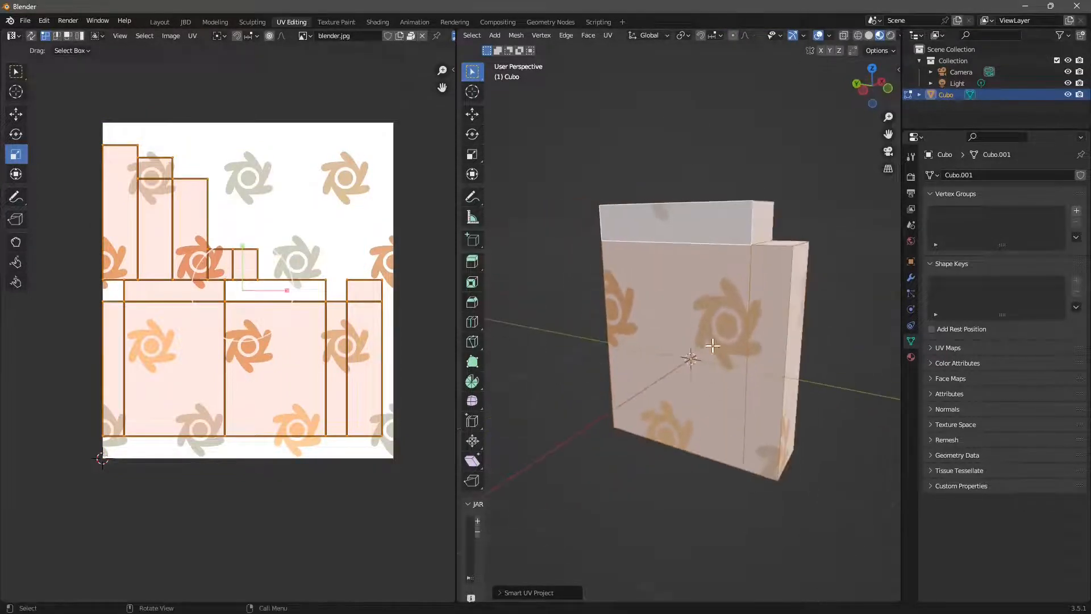
pyautogui.moveTo(746, 267); pyautogui.dragTo(713, 339, button='middle')
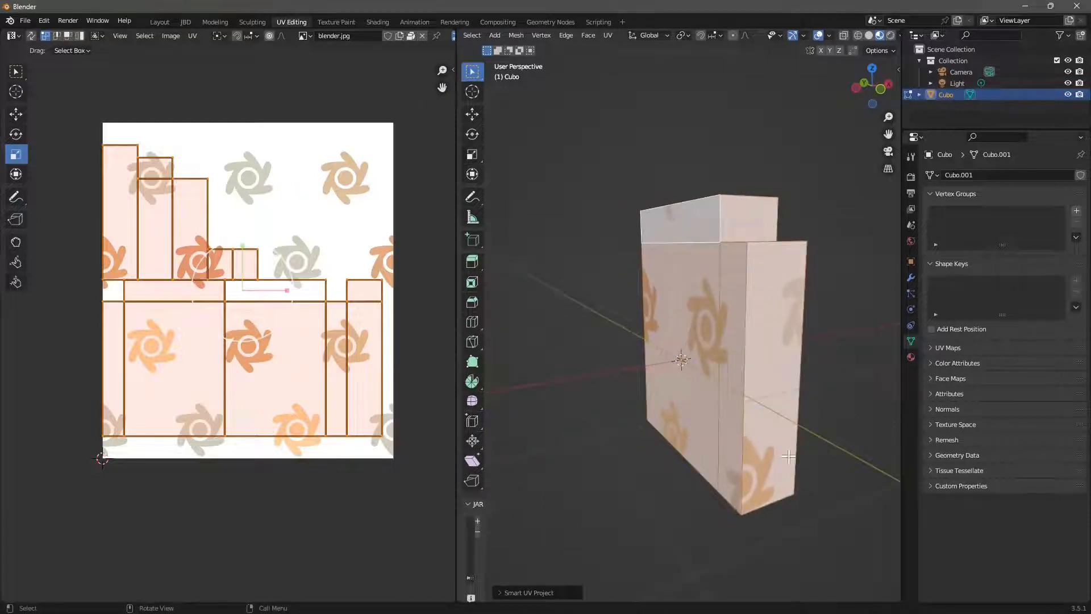
pyautogui.moveTo(789, 457); pyautogui.dragTo(777, 291, button='middle')
pyautogui.moveTo(573, 364); pyautogui.dragTo(594, 319, button='middle')
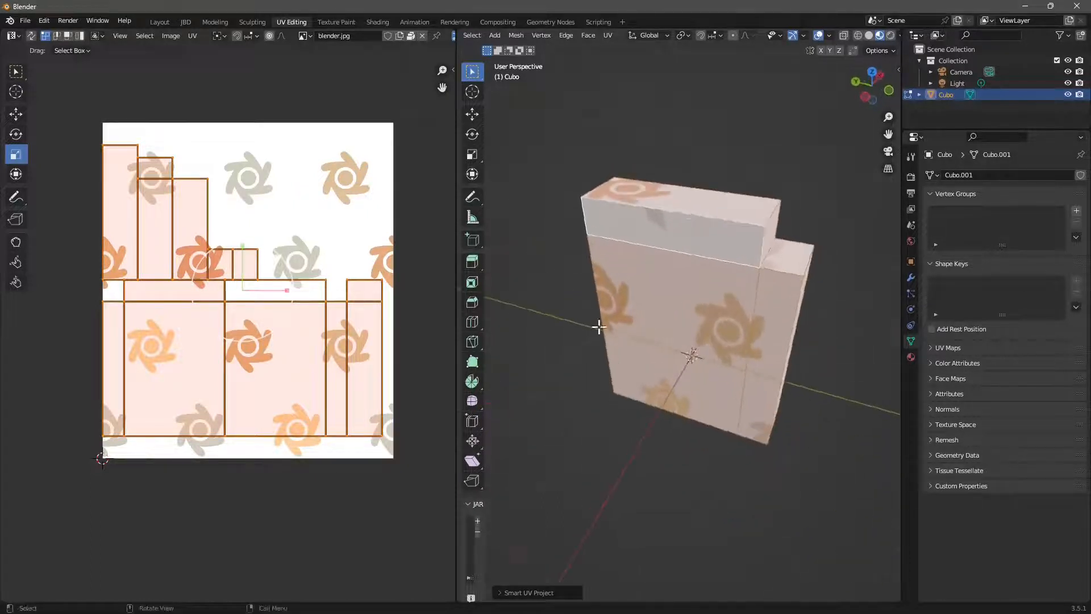
pyautogui.moveTo(570, 244); pyautogui.dragTo(636, 300, button='middle')
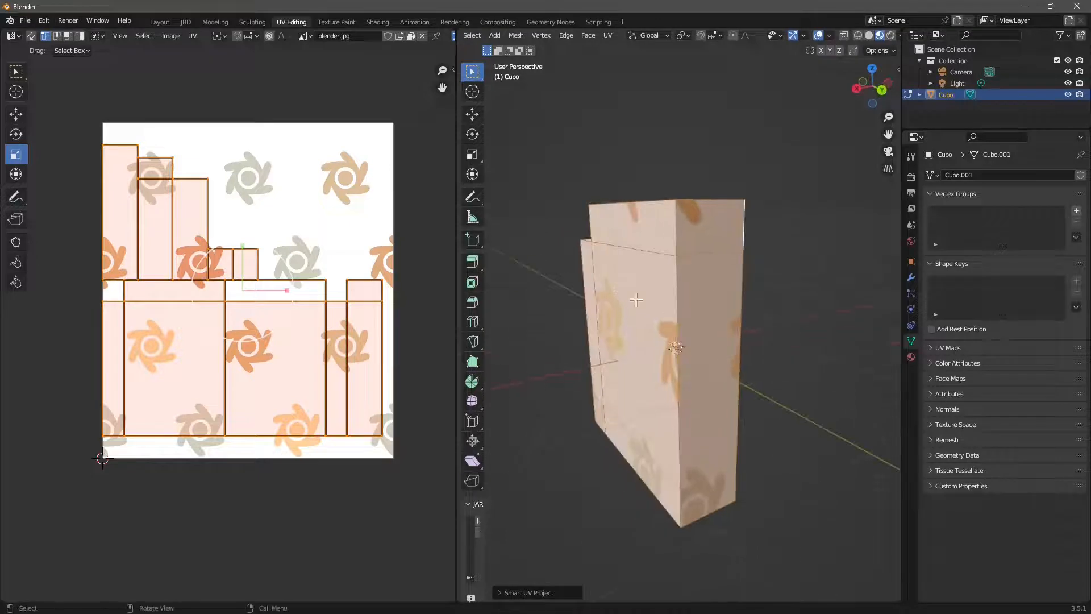
pyautogui.moveTo(656, 335); pyautogui.dragTo(690, 357, button='middle')
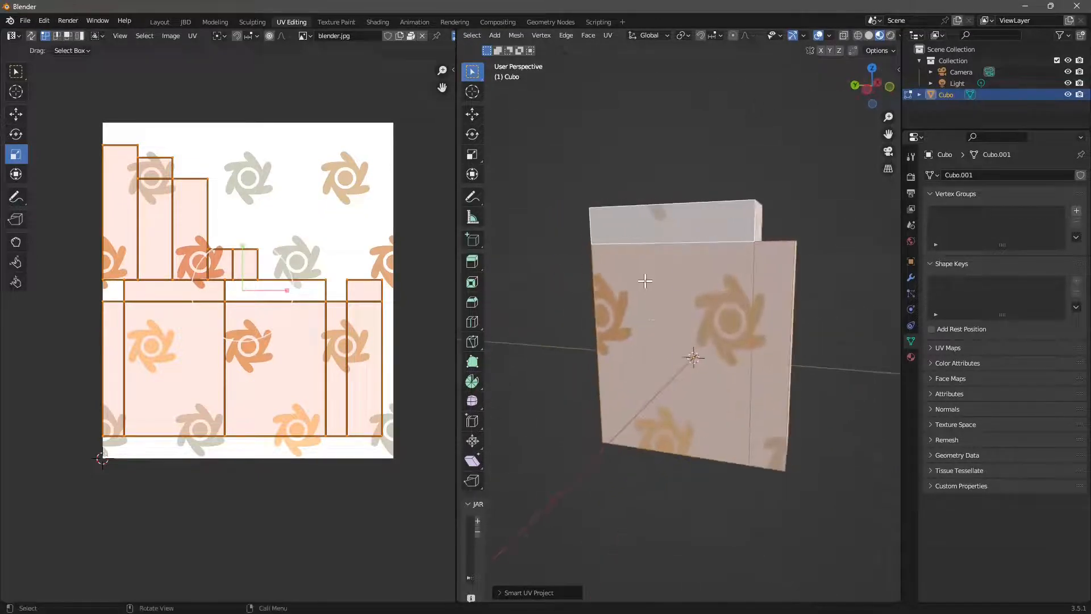
# Unwrap all selected faces with Cube Projection and inspect the texture on the model's sides
pyautogui.rightClick(621, 318)
pyautogui.moveTo(618, 403)
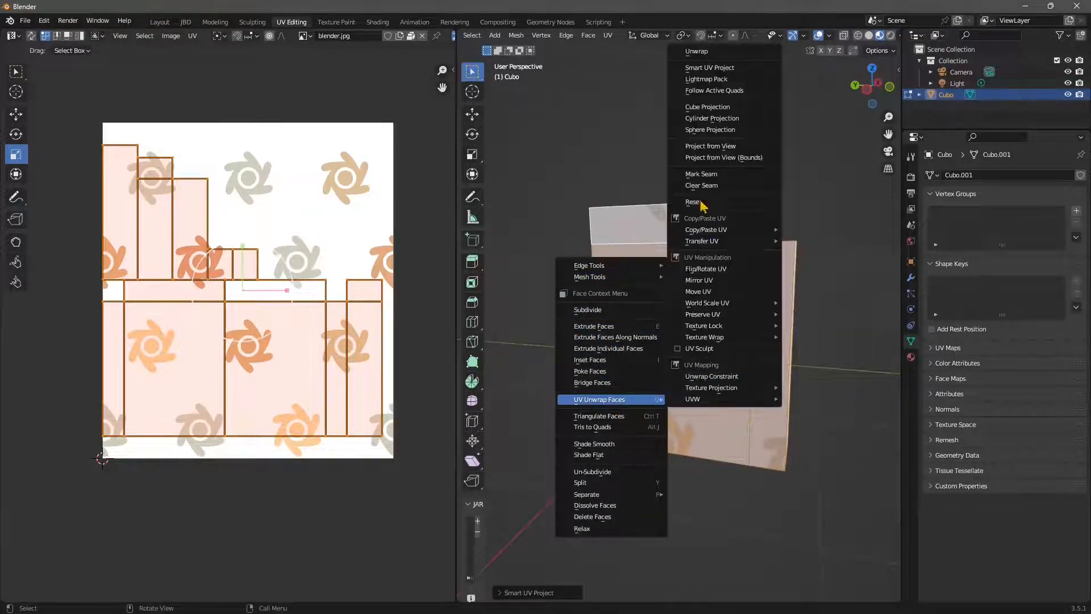
pyautogui.click(740, 108)
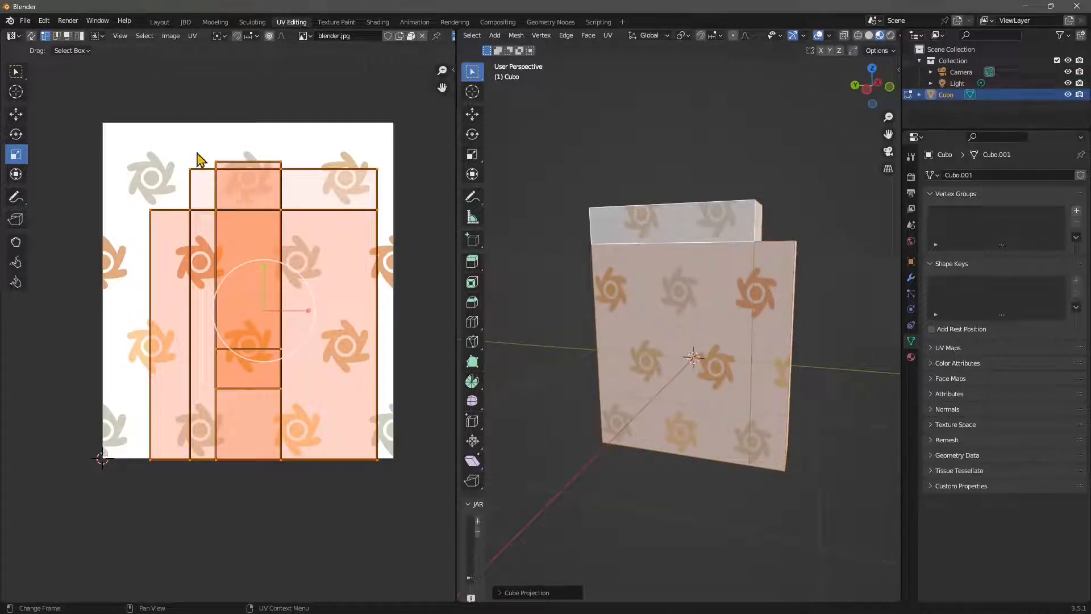
pyautogui.moveTo(601, 172); pyautogui.dragTo(618, 193, button='middle')
pyautogui.moveTo(621, 284); pyautogui.dragTo(664, 135, button='middle')
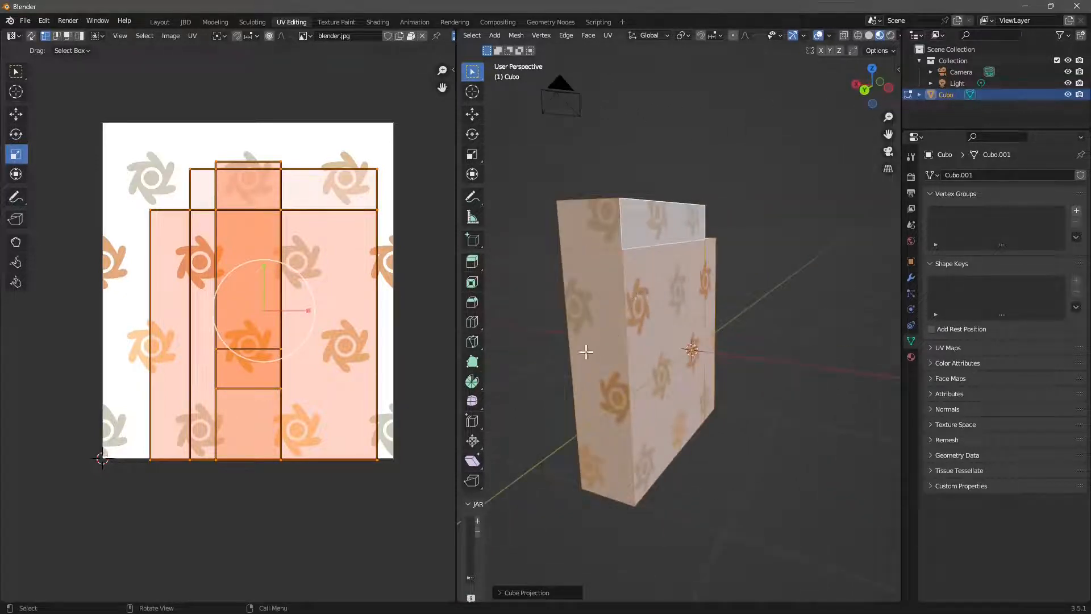
pyautogui.moveTo(586, 351); pyautogui.dragTo(808, 394, button='middle')
pyautogui.moveTo(604, 326); pyautogui.dragTo(654, 318, button='middle')
pyautogui.rightClick(656, 314)
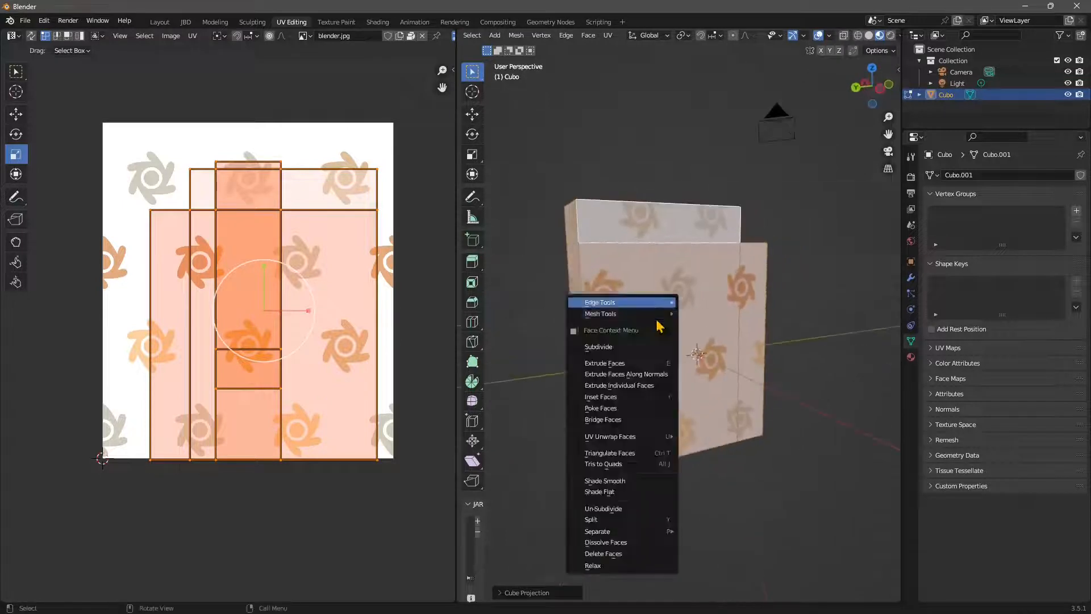
pyautogui.moveTo(631, 436)
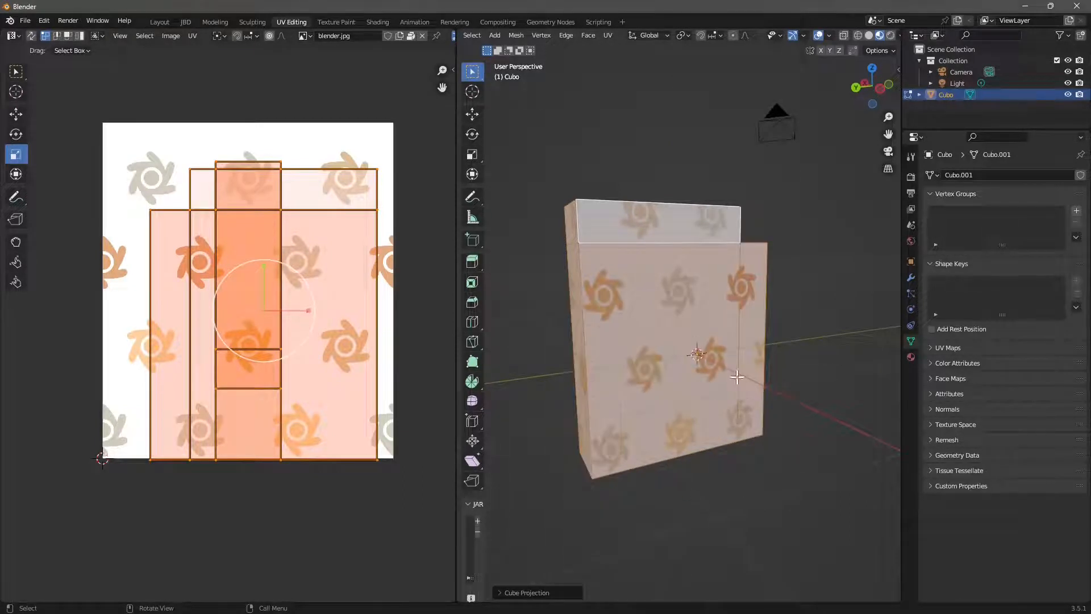
pyautogui.moveTo(737, 377); pyautogui.dragTo(662, 194, button='middle')
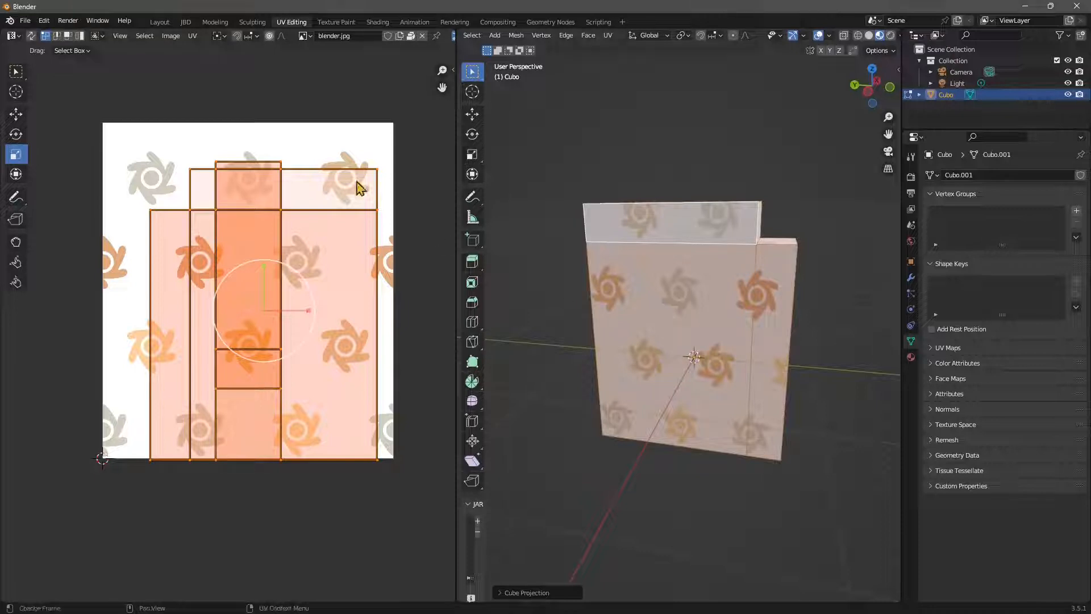
# Open the model in the Texture Paint workspace and set the draw brush to radius 77 px and strength 0.815
pyautogui.click(326, 22)
pyautogui.scroll(8, 682, 341)
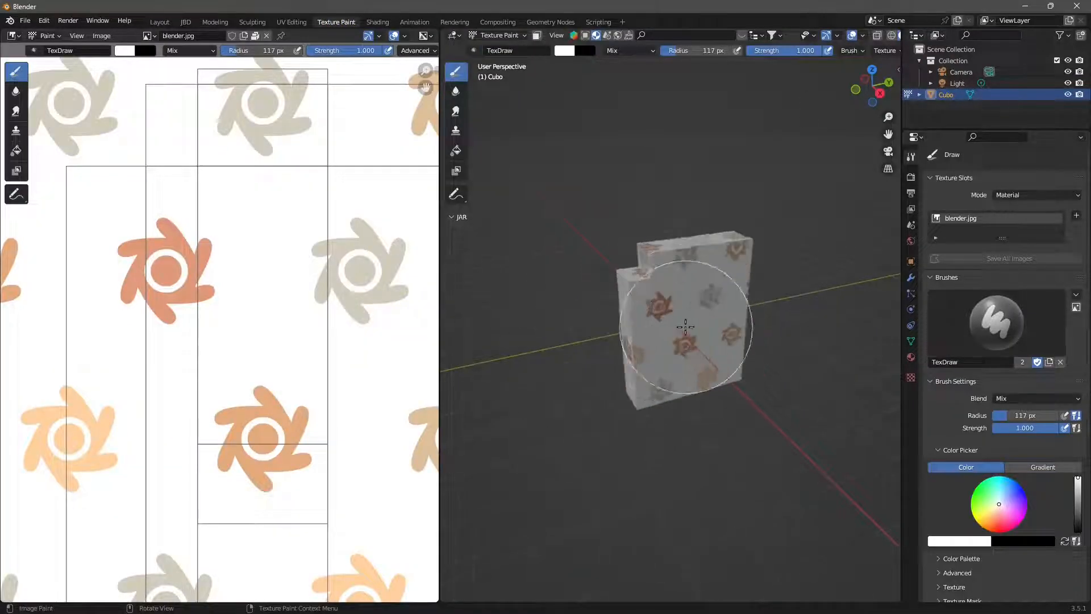
pyautogui.scroll(-3, 271, 403)
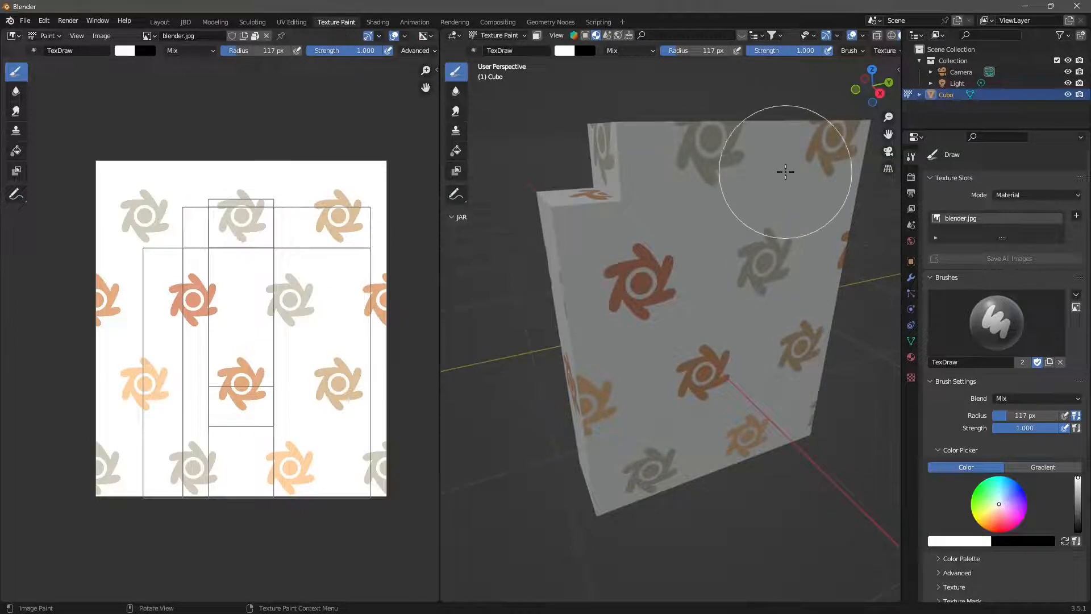
pyautogui.moveTo(750, 325); pyautogui.dragTo(733, 317, button='middle')
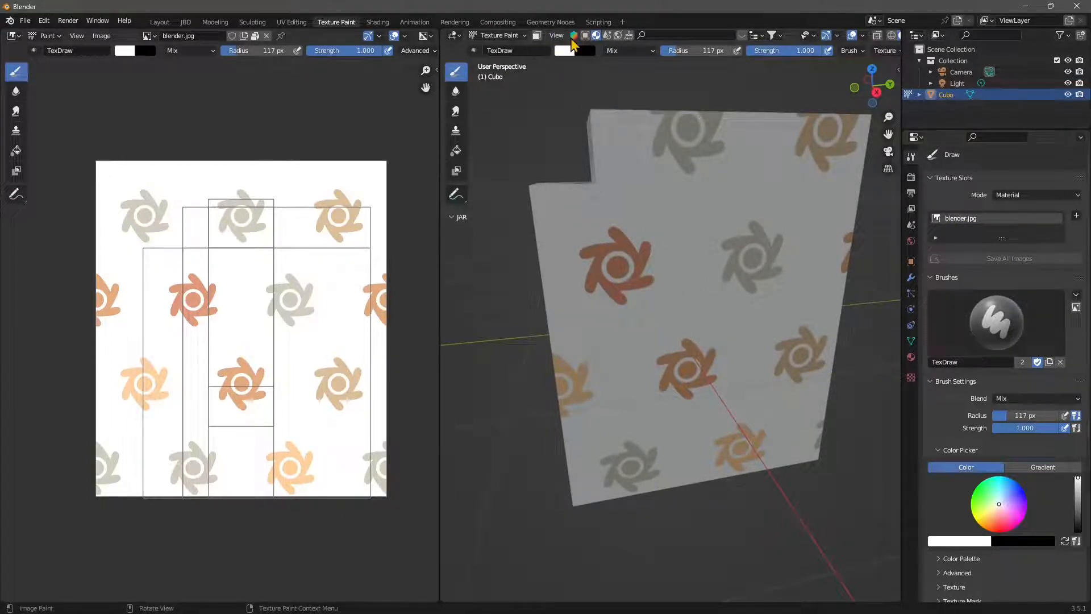
pyautogui.moveTo(675, 54); pyautogui.dragTo(673, 53)
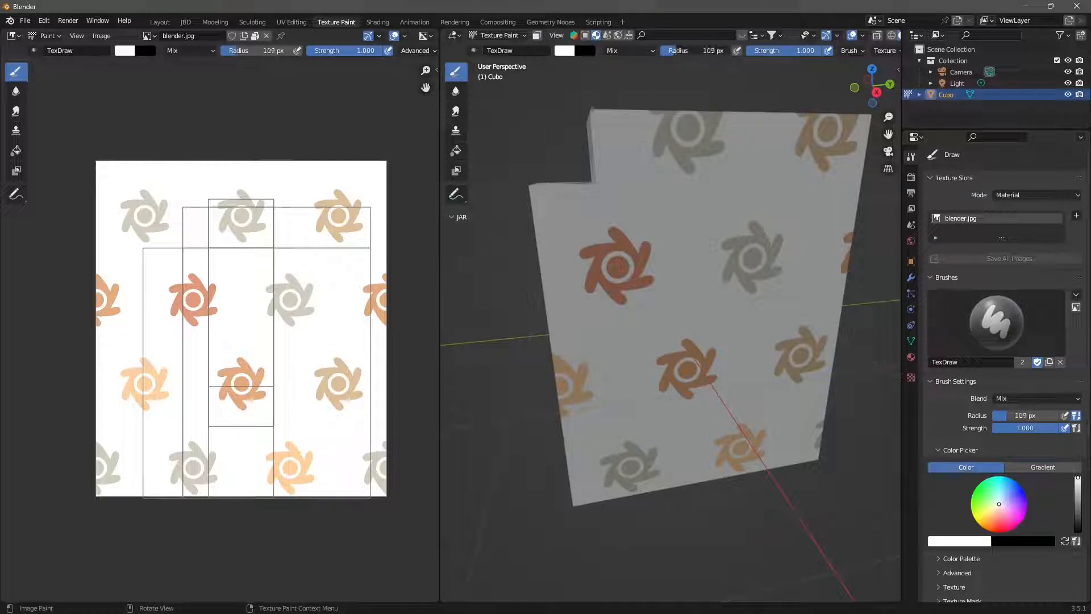
pyautogui.moveTo(812, 51); pyautogui.dragTo(800, 51)
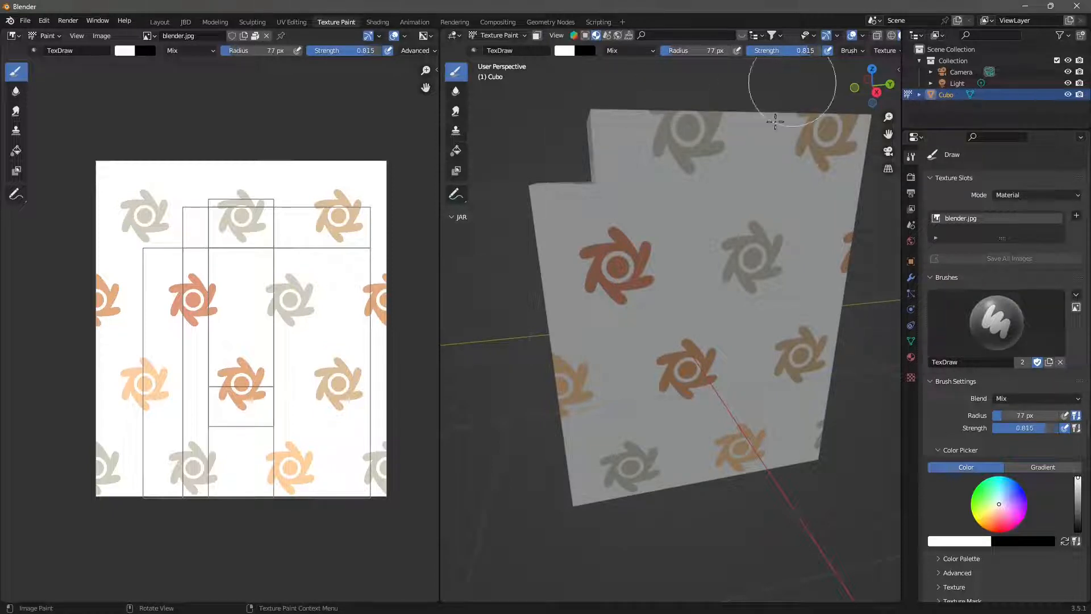
# Paint white over the grey wallpaper motifs in the middle and lower part of the model's large face
pyautogui.moveTo(735, 251); pyautogui.dragTo(753, 253)
pyautogui.moveTo(684, 424)
pyautogui.mouseDown()
pyautogui.moveTo(770, 477)
pyautogui.moveTo(609, 460)
pyautogui.mouseUp()
pyautogui.moveTo(496, 421); pyautogui.dragTo(624, 411, button='middle')
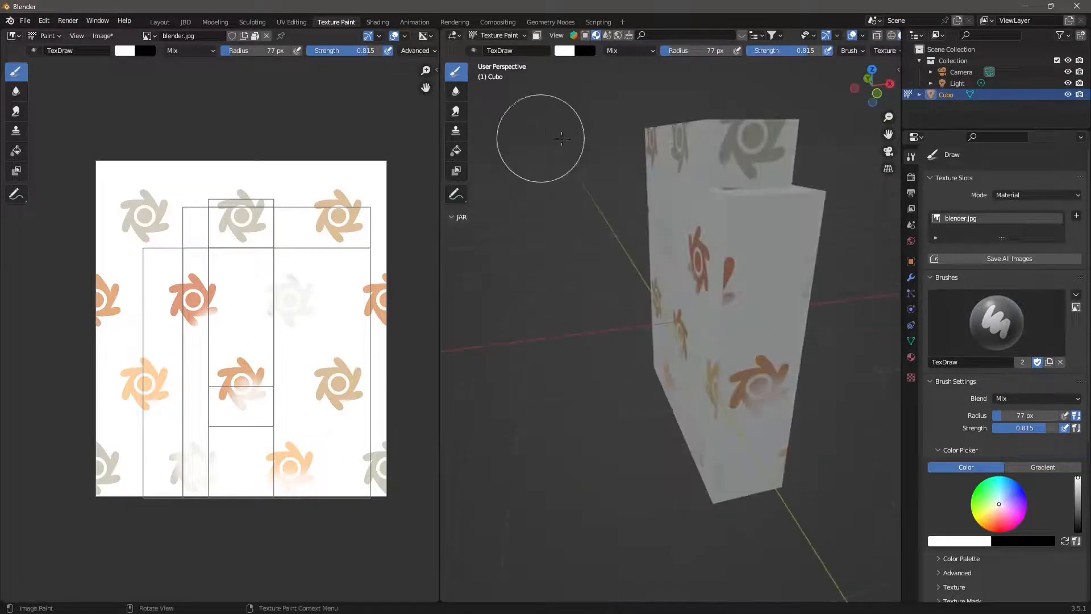
# Change the brush color to orange-yellow and paint blobs up the middle of the opposite large face, with a separate spot near its upper edge
pyautogui.click(564, 50)
pyautogui.click(573, 136)
pyautogui.moveTo(676, 384)
pyautogui.mouseDown()
pyautogui.moveTo(693, 390)
pyautogui.moveTo(682, 389)
pyautogui.mouseUp()
pyautogui.moveTo(682, 389); pyautogui.dragTo(742, 379, button='middle')
pyautogui.moveTo(679, 335); pyautogui.dragTo(625, 350)
pyautogui.moveTo(626, 351); pyautogui.dragTo(672, 365, button='middle')
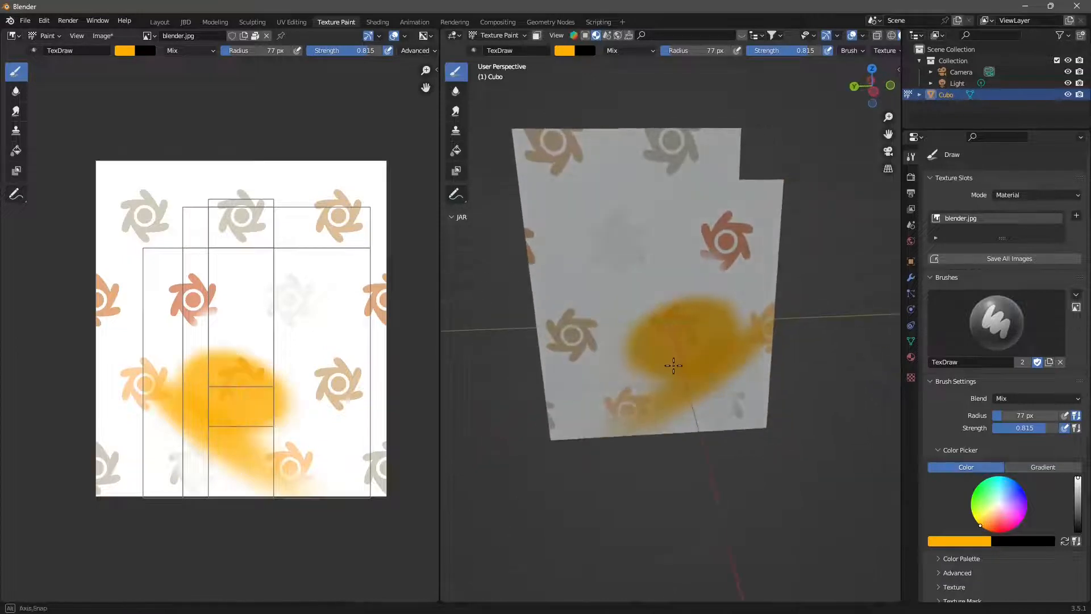
pyautogui.moveTo(645, 256); pyautogui.dragTo(611, 267)
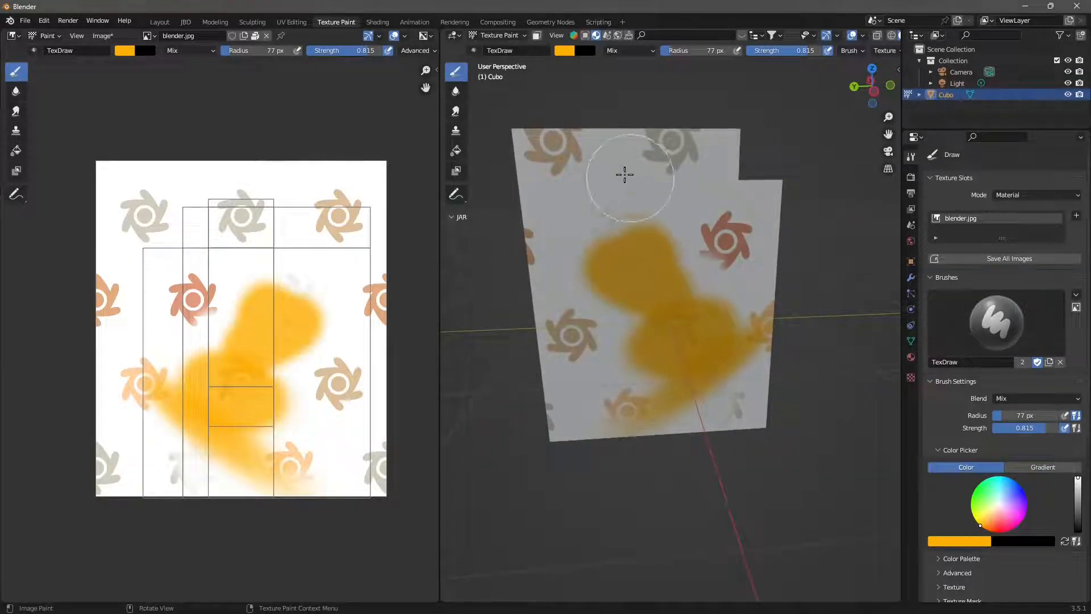
pyautogui.click(618, 179)
pyautogui.moveTo(487, 207); pyautogui.dragTo(637, 334, button='middle')
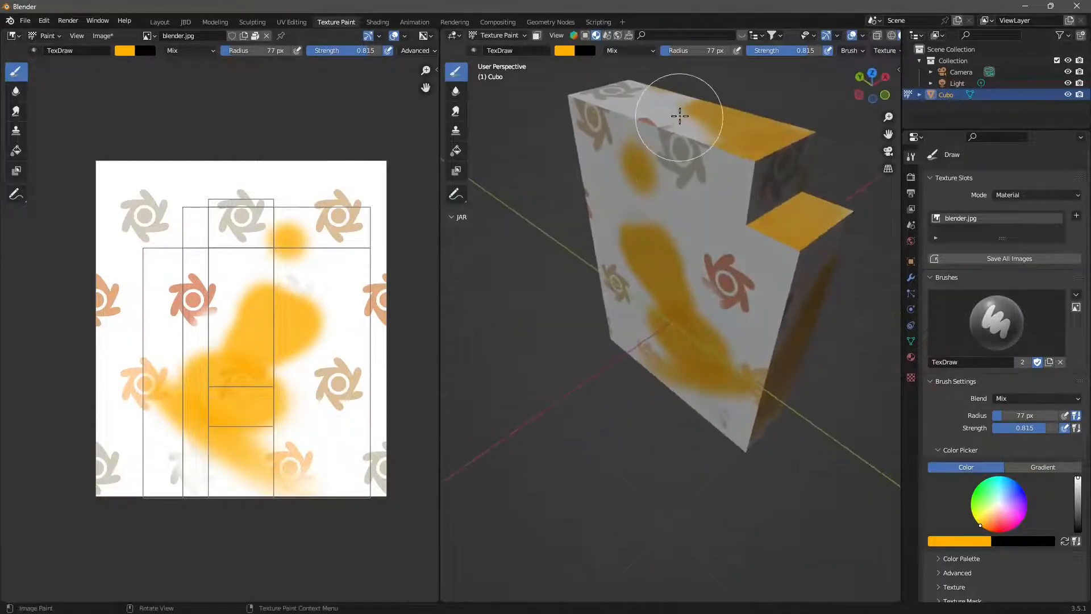
# Paint a broad orange-yellow band across the lower part of the model, working from several sides
pyautogui.moveTo(804, 294)
pyautogui.mouseDown(button='middle')
pyautogui.moveTo(685, 220)
pyautogui.moveTo(694, 307)
pyautogui.mouseUp(button='middle')
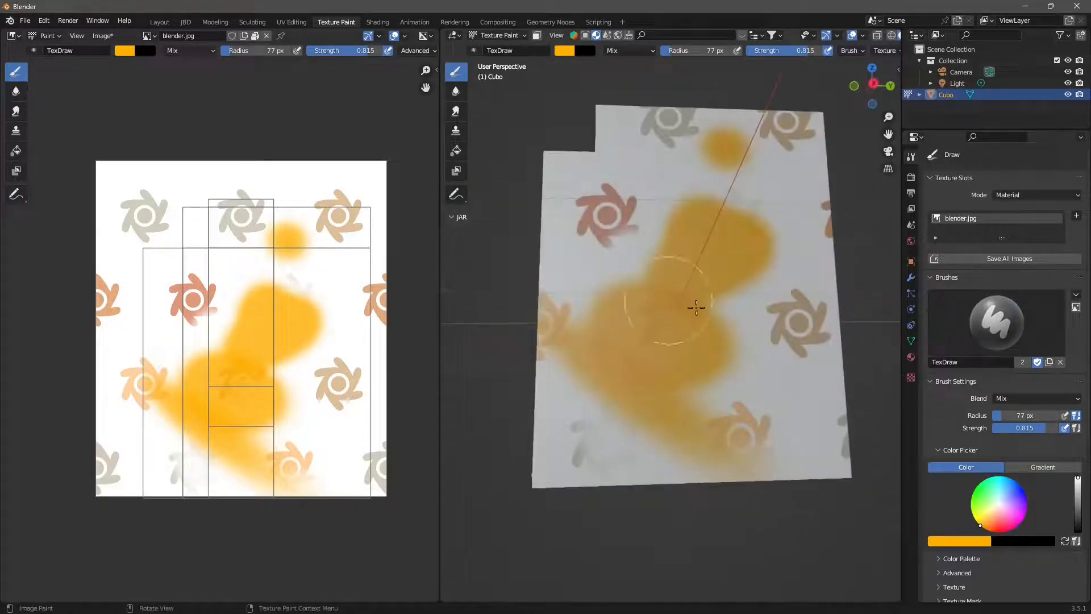
pyautogui.moveTo(694, 306); pyautogui.dragTo(693, 394)
pyautogui.moveTo(694, 394); pyautogui.dragTo(653, 419, button='middle')
pyautogui.moveTo(652, 418)
pyautogui.mouseDown()
pyautogui.moveTo(692, 425)
pyautogui.moveTo(638, 397)
pyautogui.moveTo(597, 402)
pyautogui.moveTo(621, 401)
pyautogui.mouseUp()
pyautogui.moveTo(621, 402)
pyautogui.mouseDown(button='middle')
pyautogui.moveTo(589, 414)
pyautogui.moveTo(732, 426)
pyautogui.moveTo(762, 383)
pyautogui.moveTo(662, 353)
pyautogui.moveTo(601, 375)
pyautogui.mouseUp(button='middle')
pyautogui.moveTo(601, 375); pyautogui.dragTo(723, 328)
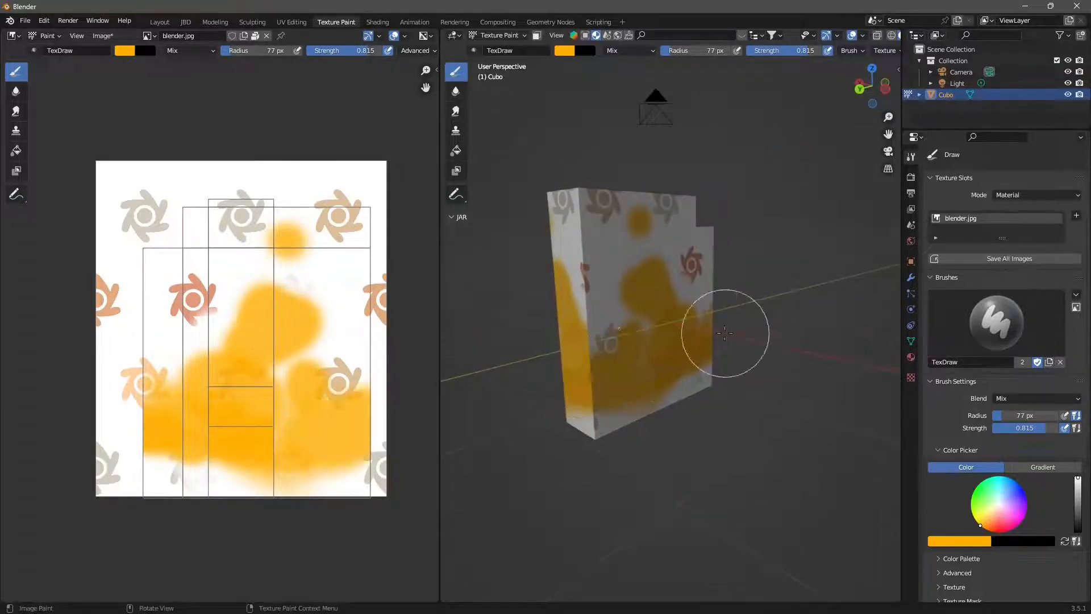
pyautogui.moveTo(723, 329)
pyautogui.mouseDown(button='middle')
pyautogui.moveTo(608, 341)
pyautogui.moveTo(688, 306)
pyautogui.moveTo(536, 329)
pyautogui.moveTo(638, 103)
pyautogui.moveTo(665, 286)
pyautogui.moveTo(652, 275)
pyautogui.mouseUp(button='middle')
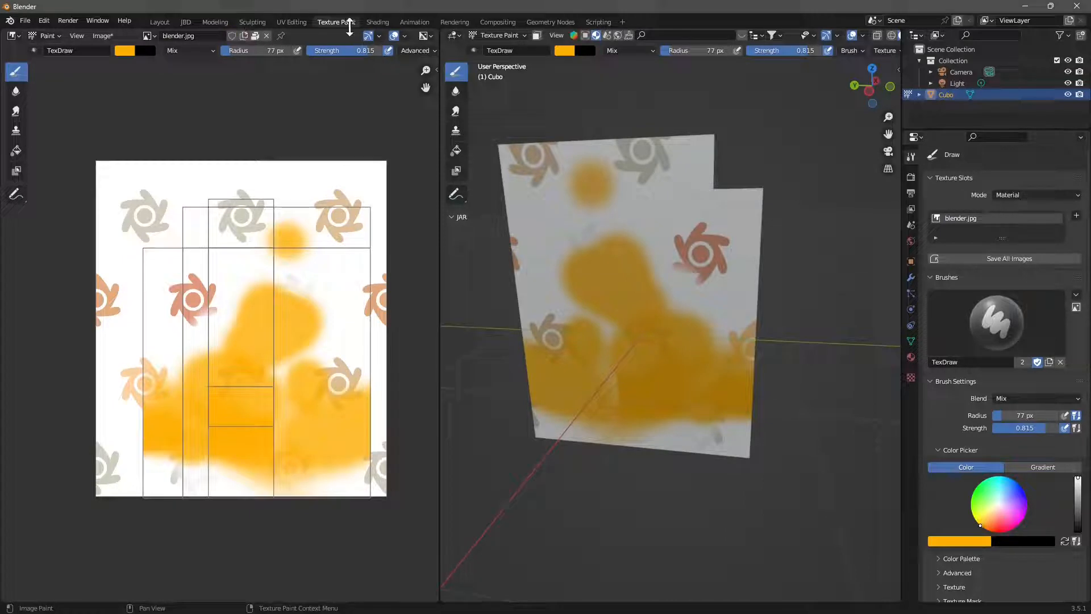
# Open the Shading workspace, show the whole node tree of the blender wallpaper material and select its image texture node
pyautogui.click(377, 22)
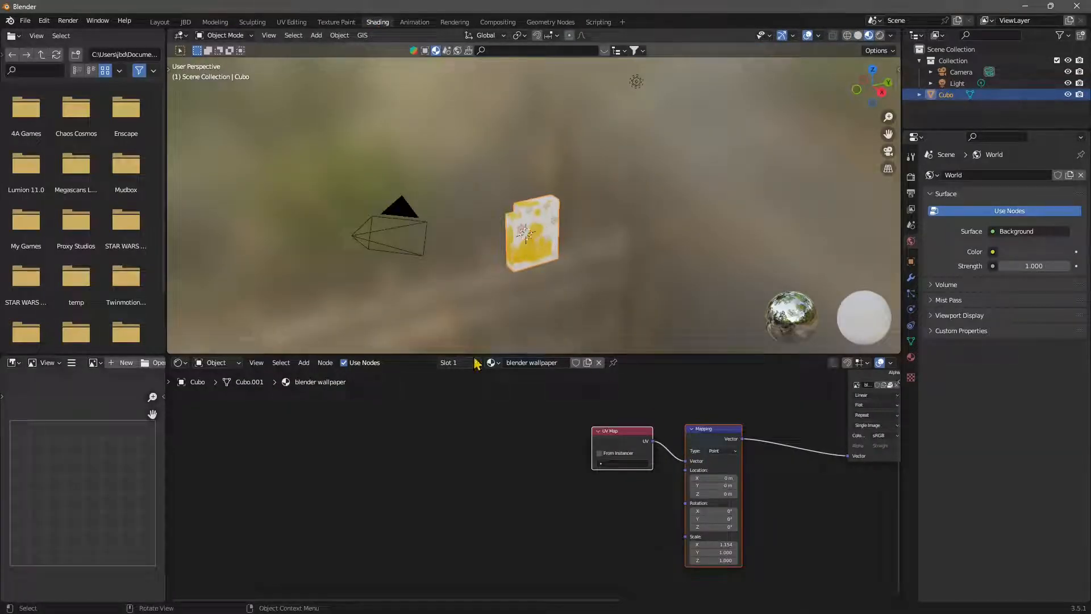
pyautogui.moveTo(238, 388); pyautogui.dragTo(250, 385, button='middle')
pyautogui.moveTo(686, 480); pyautogui.dragTo(450, 493, button='middle')
pyautogui.scroll(-4, 534, 484)
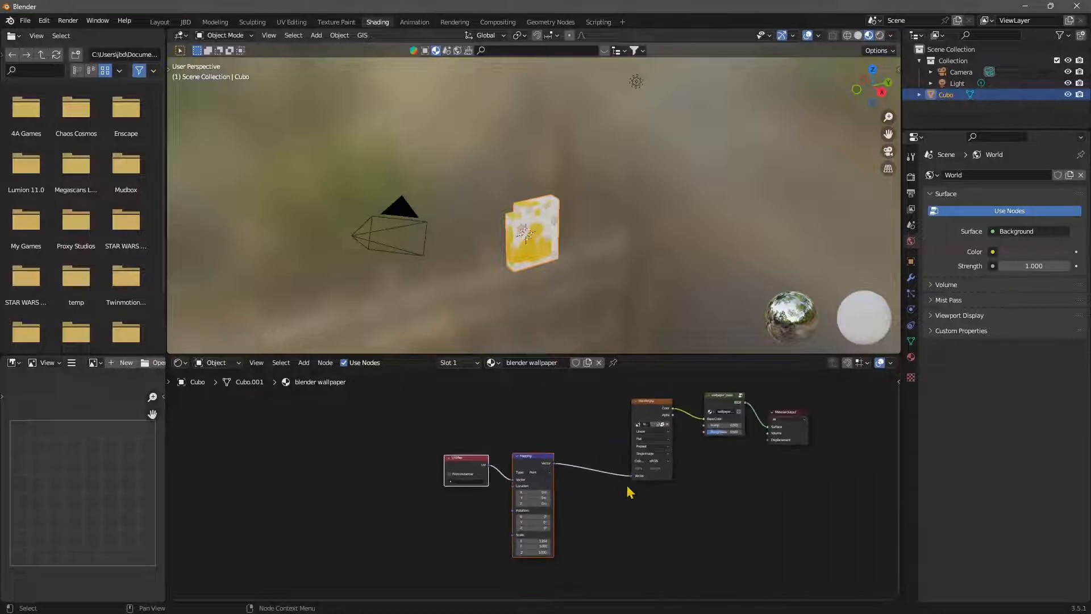
pyautogui.moveTo(674, 486); pyautogui.dragTo(615, 494, button='middle')
pyautogui.click(593, 418)
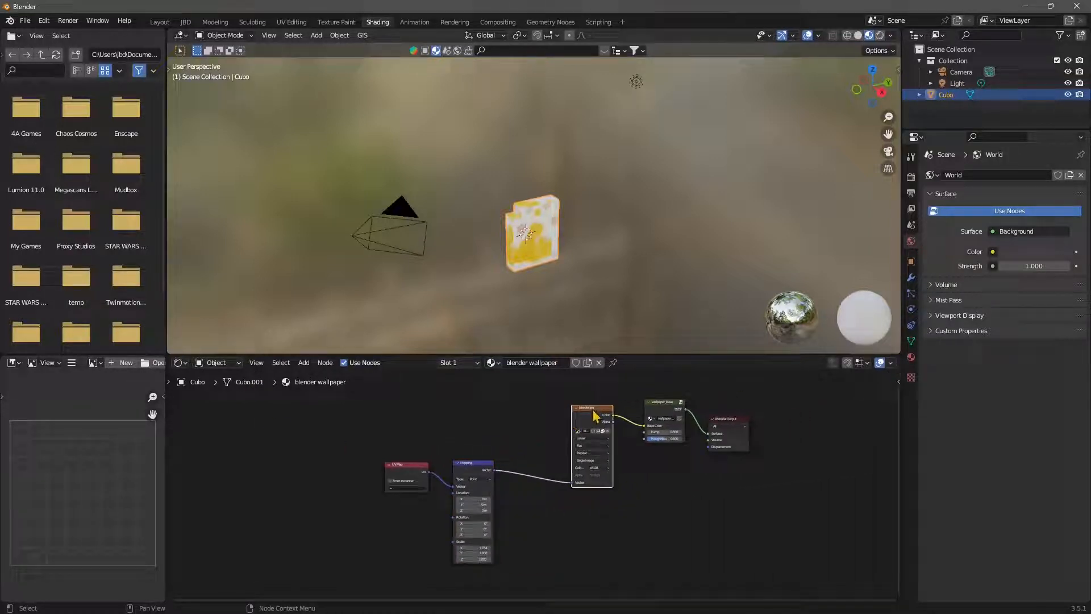
# Shift the blender.jpg image texture node slightly away from the wallpaper_base node in the node tree
pyautogui.scroll(7, 617, 450)
pyautogui.moveTo(658, 446); pyautogui.dragTo(521, 501, button='middle')
pyautogui.moveTo(539, 432); pyautogui.dragTo(523, 438)
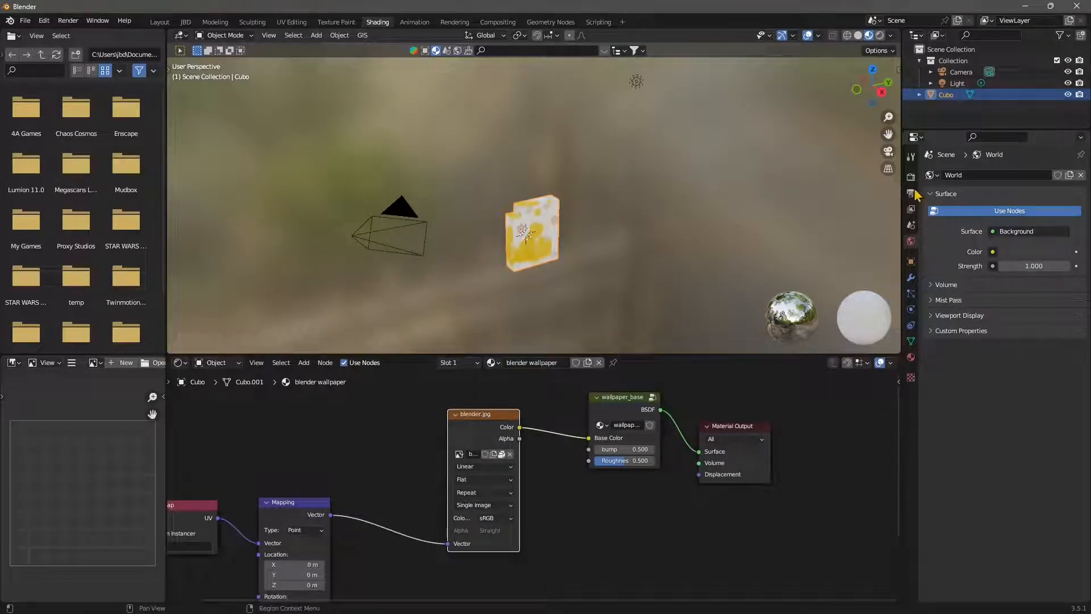
# Add an empty material slot to the cube and remove its blender wallpaper slot
pyautogui.click(911, 357)
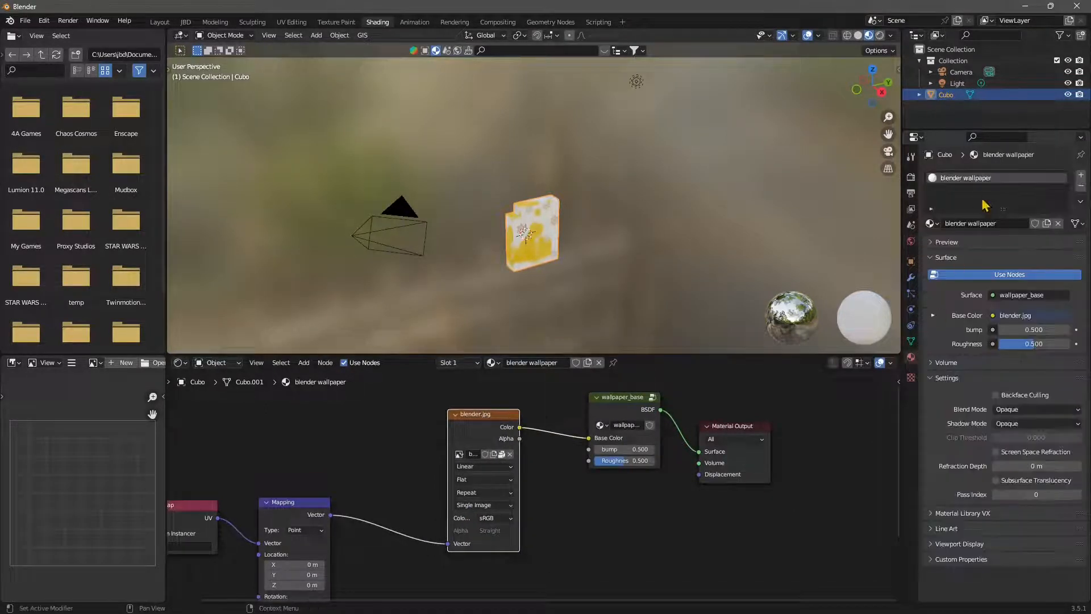
pyautogui.click(1080, 176)
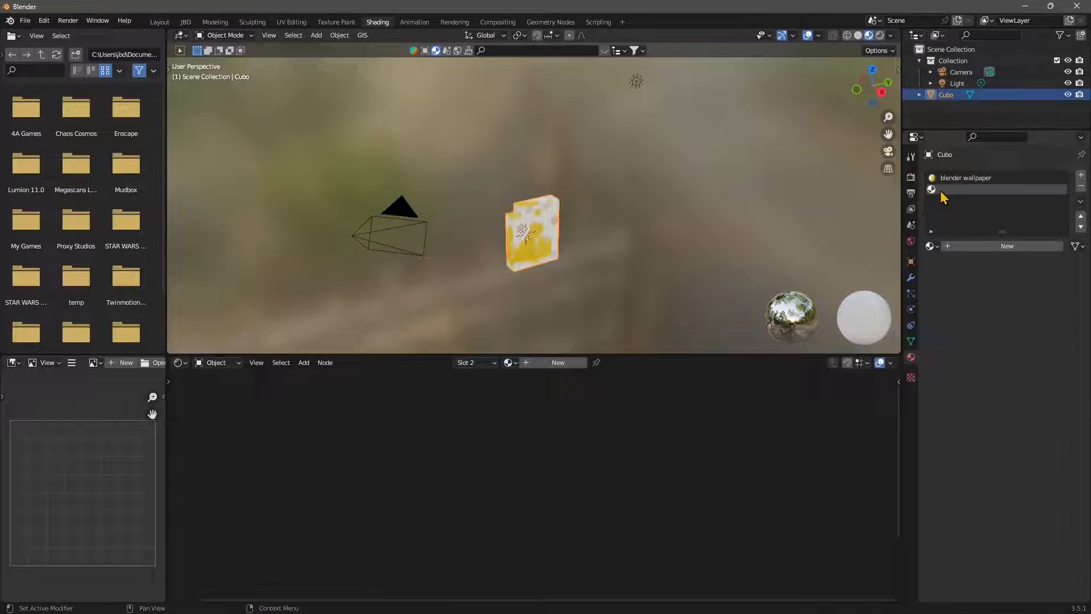
pyautogui.click(985, 179)
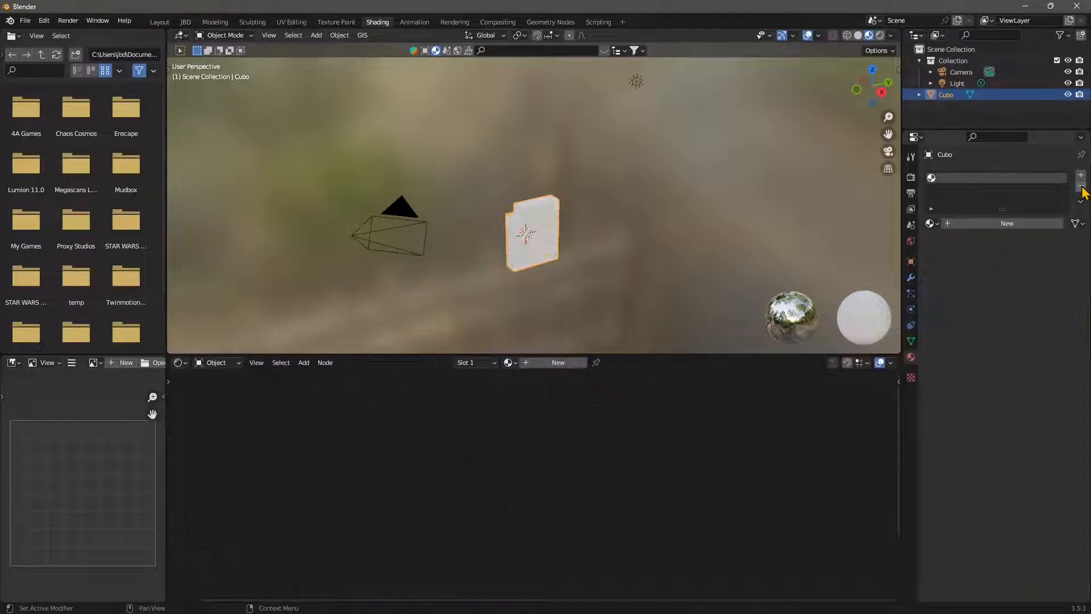
pyautogui.click(1081, 186)
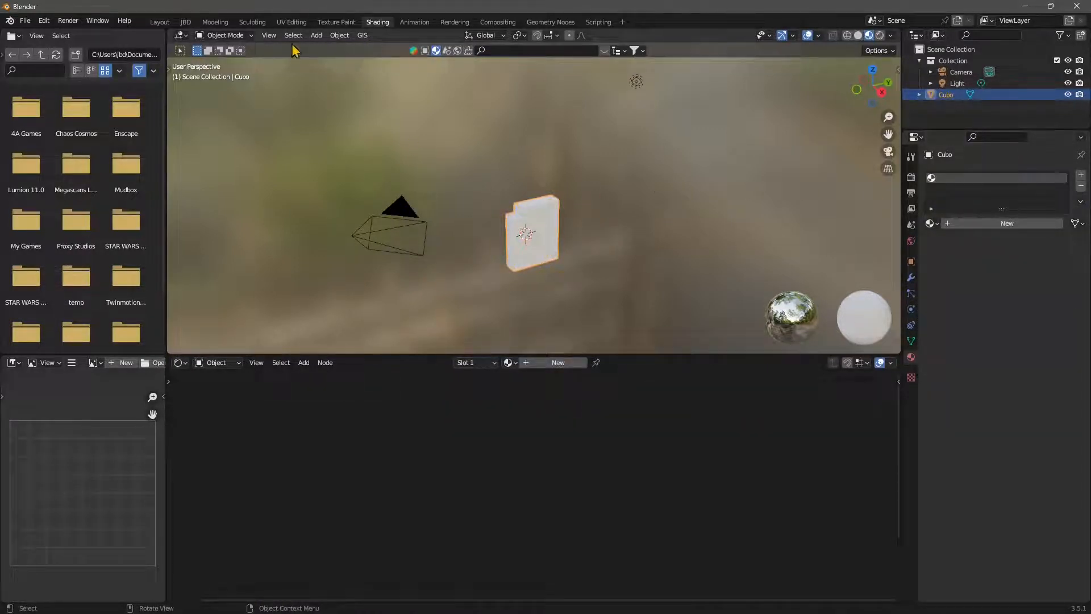
# In the Texture Paint workspace, try to add a Base Color paint slot, and undo the removal of the wallpaper material
pyautogui.click(330, 23)
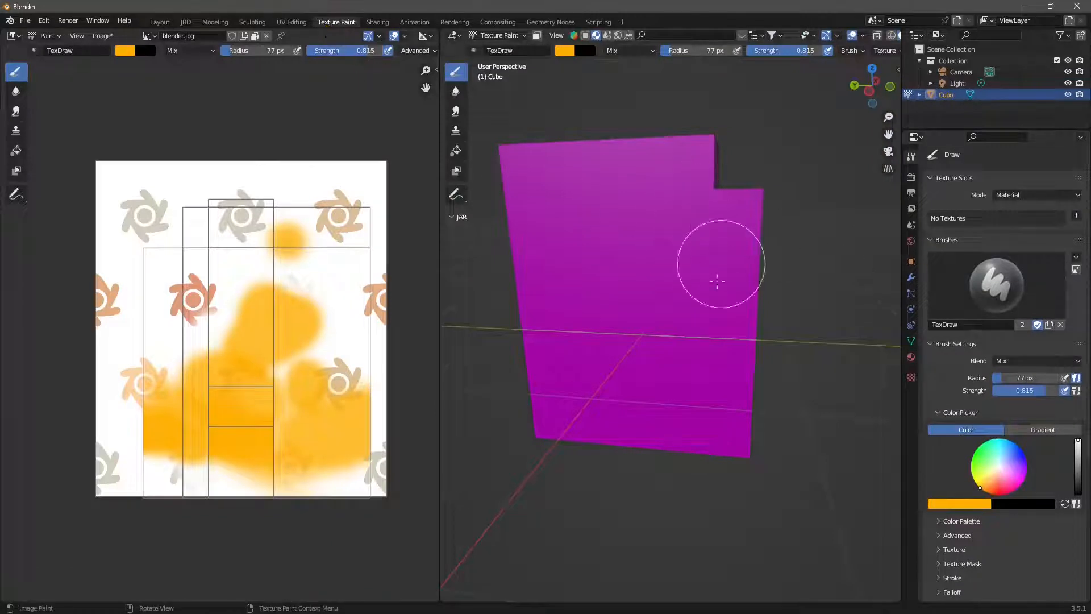
pyautogui.moveTo(721, 263)
pyautogui.mouseDown(button='middle')
pyautogui.moveTo(657, 276)
pyautogui.moveTo(706, 271)
pyautogui.mouseUp(button='middle')
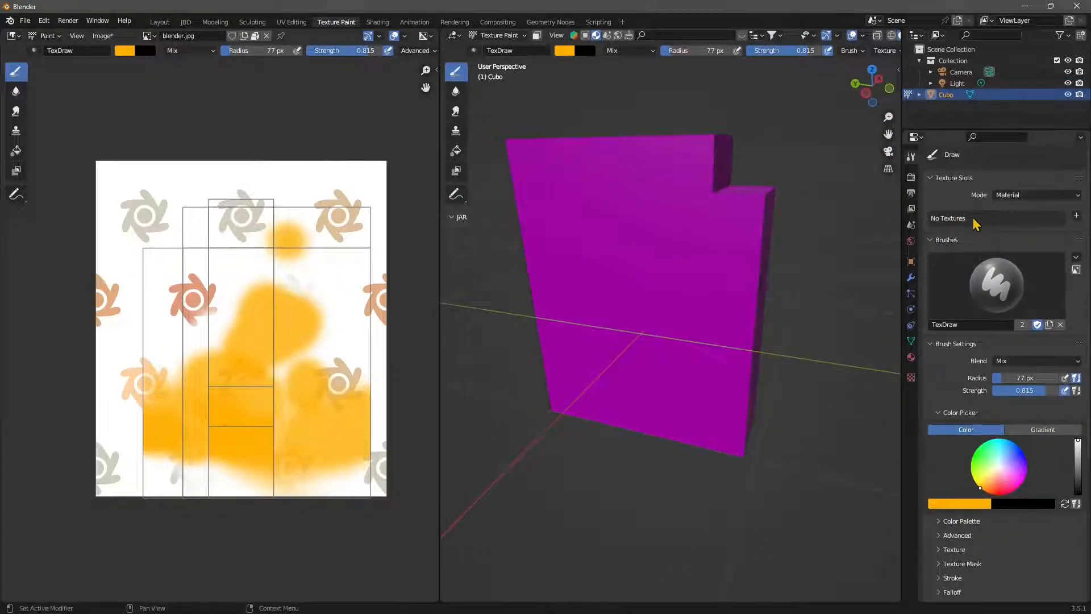
pyautogui.click(1076, 215)
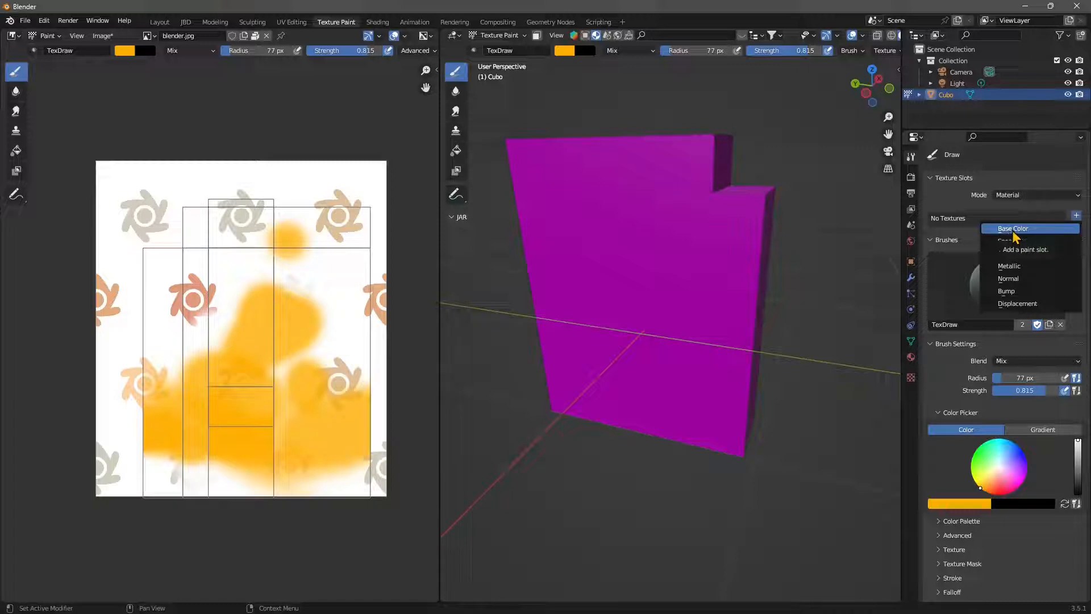
pyautogui.click(1014, 229)
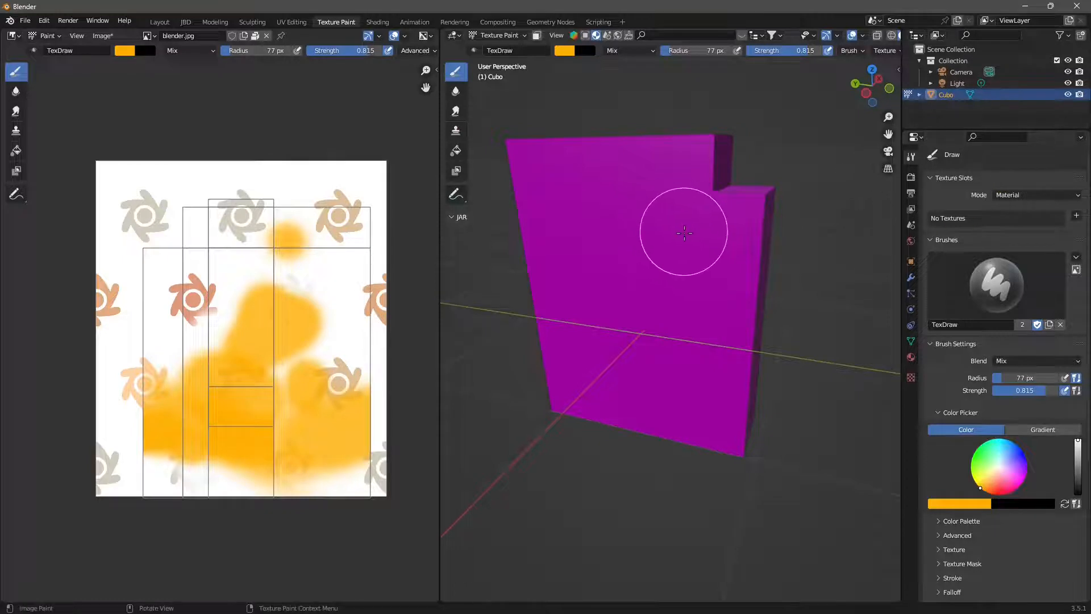
pyautogui.hotkey('ctrl', 'Tab')
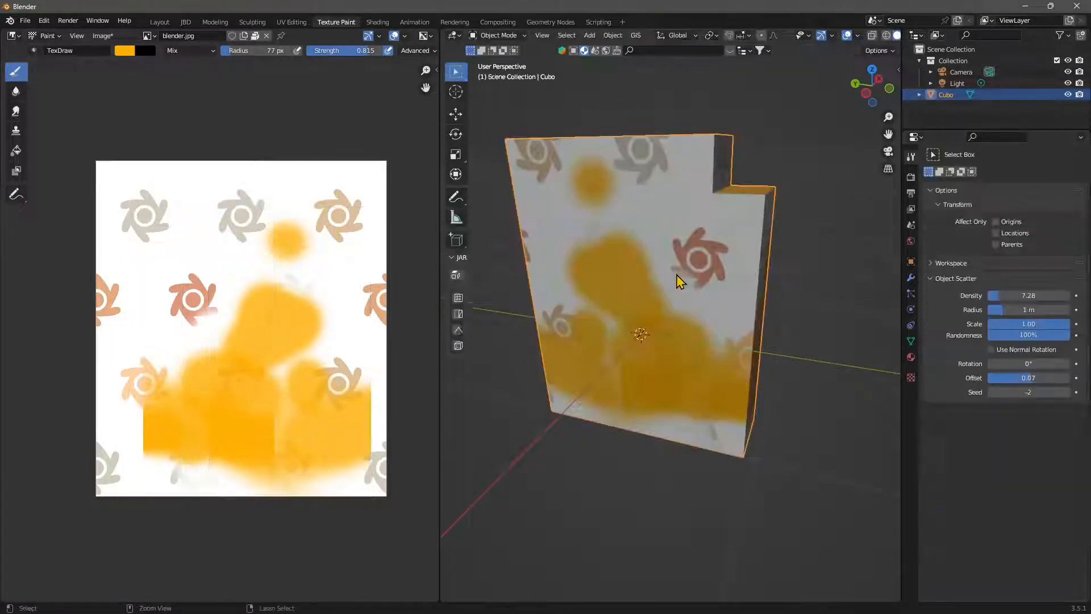
# Deselect the model and examine its painted faces from several angles against the flat texture image
pyautogui.moveTo(696, 280); pyautogui.dragTo(678, 330, button='middle')
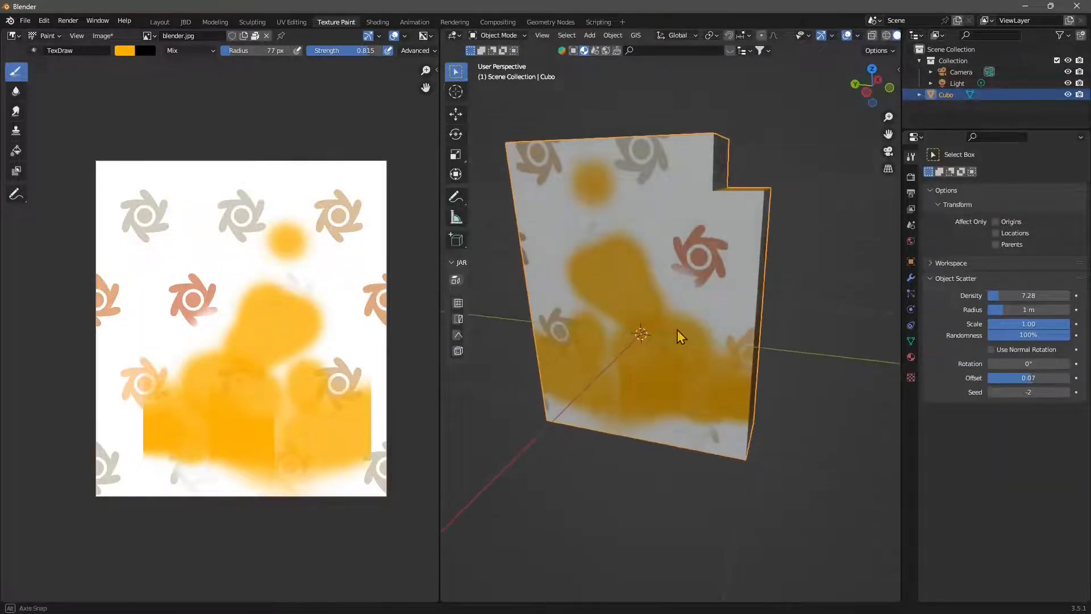
pyautogui.click(826, 315)
pyautogui.moveTo(626, 369); pyautogui.dragTo(614, 348, button='middle')
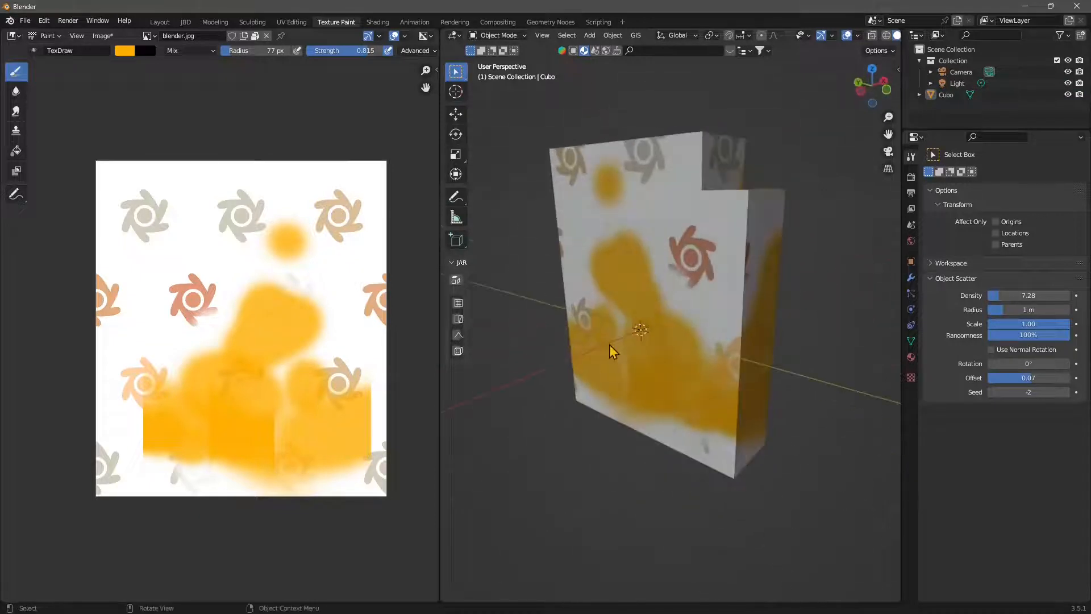
pyautogui.moveTo(592, 384); pyautogui.dragTo(669, 409, button='middle')
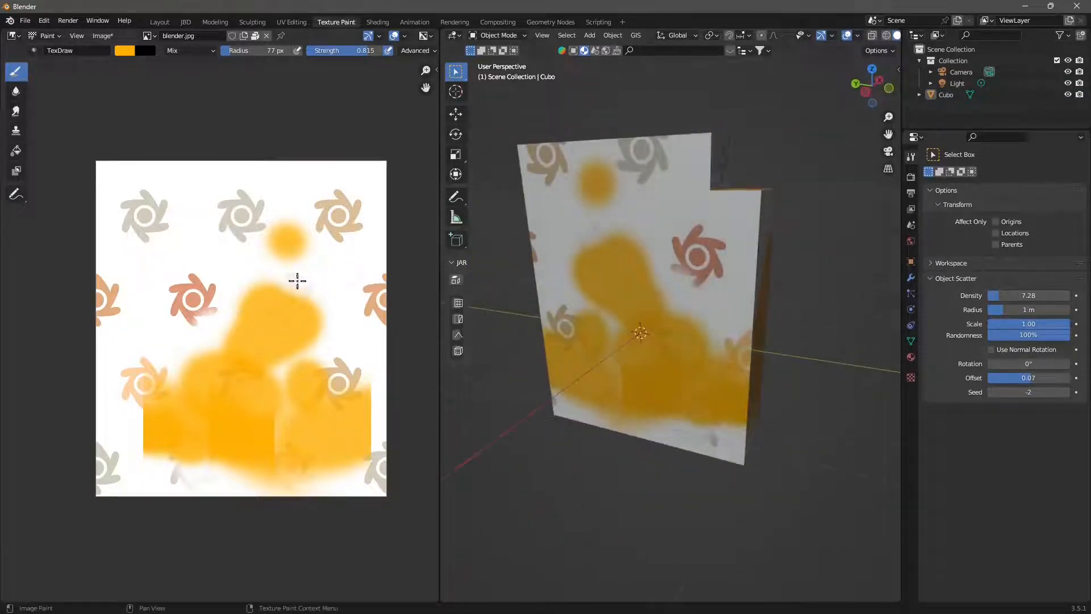
pyautogui.scroll(-1, 278, 302)
pyautogui.scroll(1, 278, 302)
pyautogui.moveTo(617, 329); pyautogui.dragTo(643, 341, button='middle')
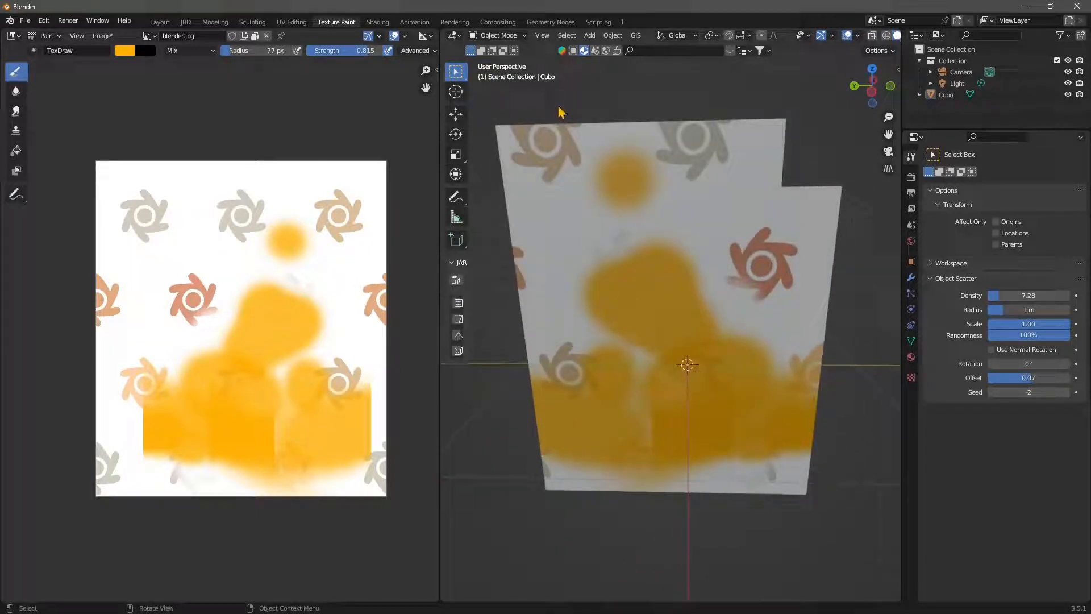
pyautogui.moveTo(630, 263)
pyautogui.mouseDown(button='middle')
pyautogui.moveTo(628, 357)
pyautogui.moveTo(597, 363)
pyautogui.moveTo(707, 336)
pyautogui.moveTo(694, 326)
pyautogui.mouseUp(button='middle')
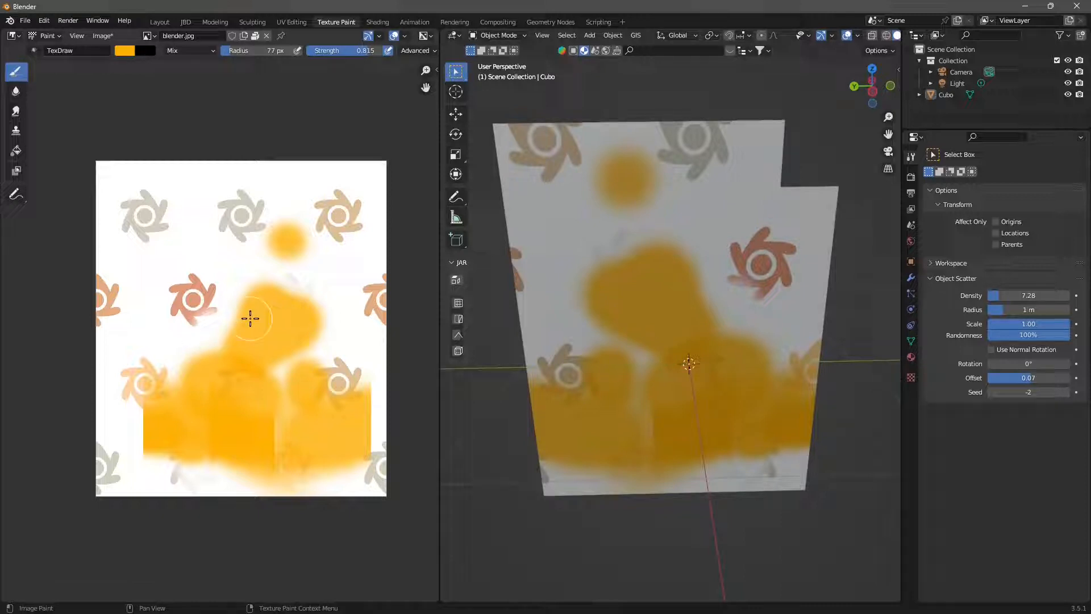
# From the UV Editing workspace, save the painted texture as a JPEG named "blender uv unwrap for packaging" in the BLENDER 3\UV folder
pyautogui.click(293, 22)
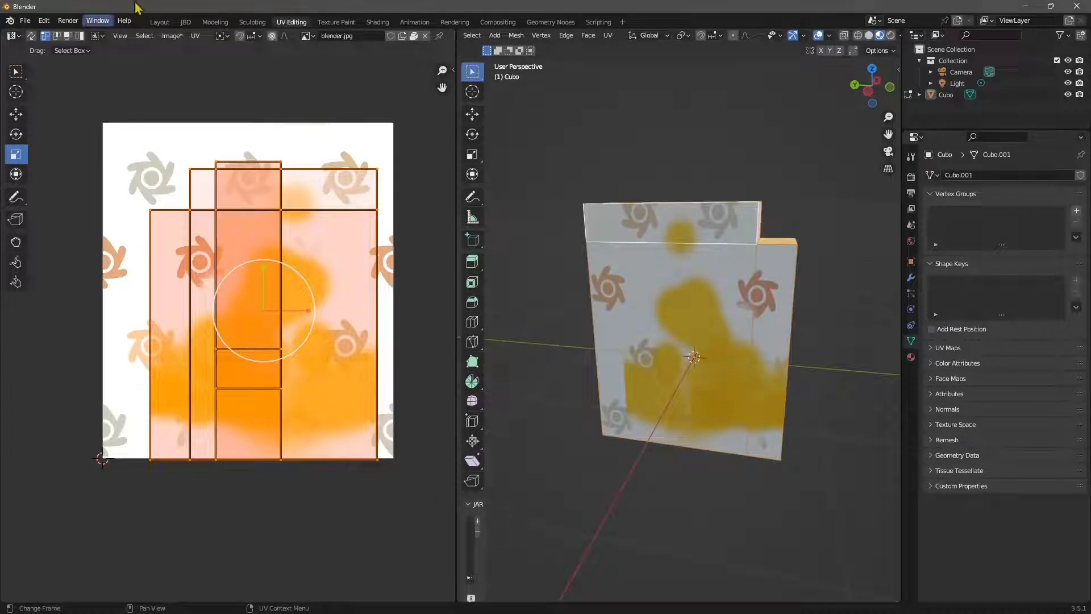
pyautogui.click(171, 35)
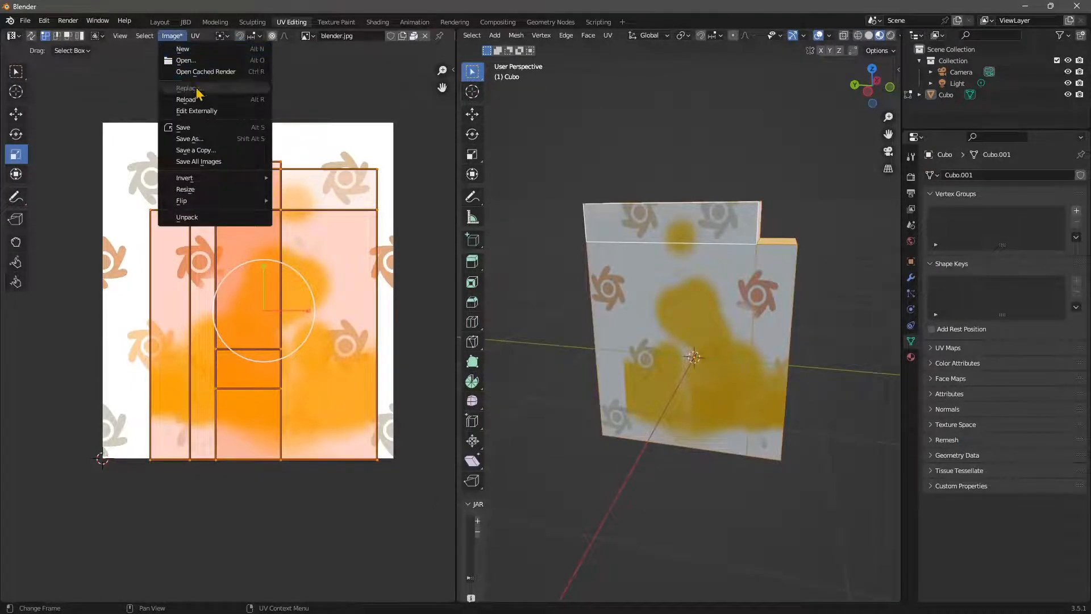
pyautogui.click(194, 142)
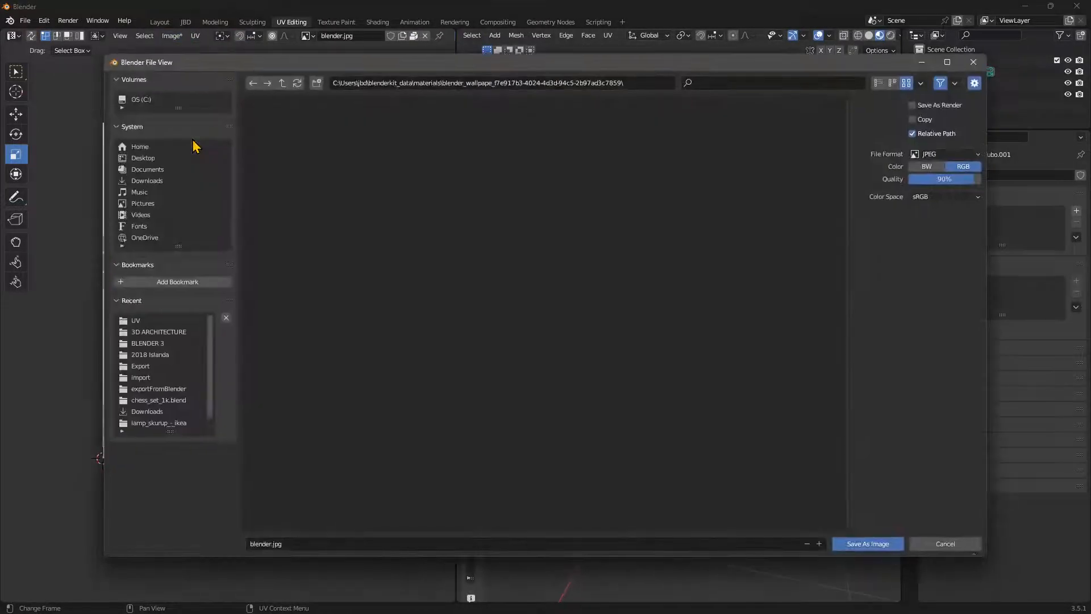
pyautogui.click(149, 344)
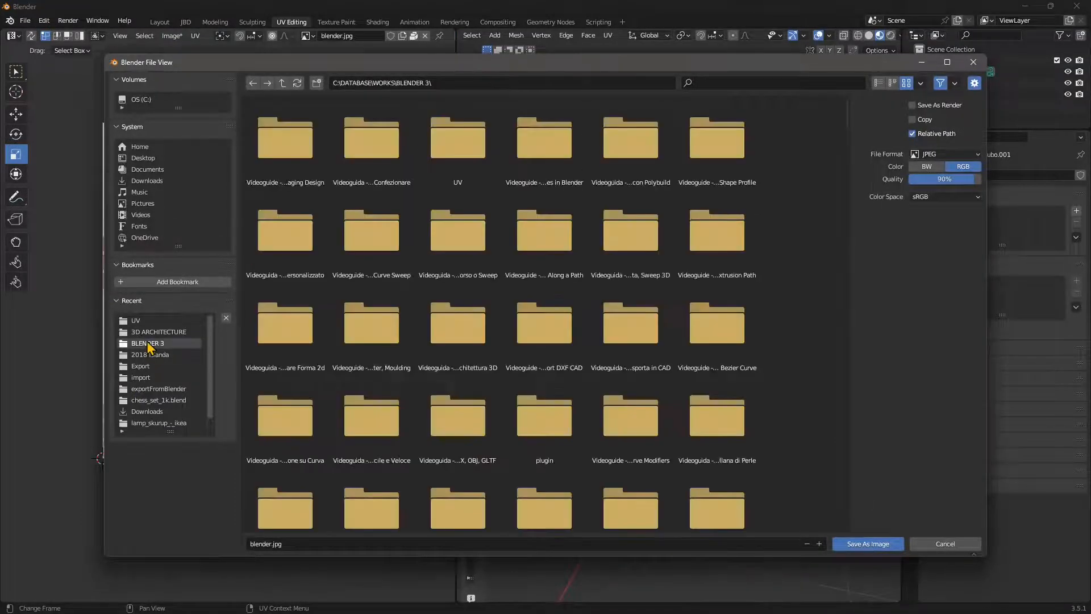
pyautogui.doubleClick(461, 176)
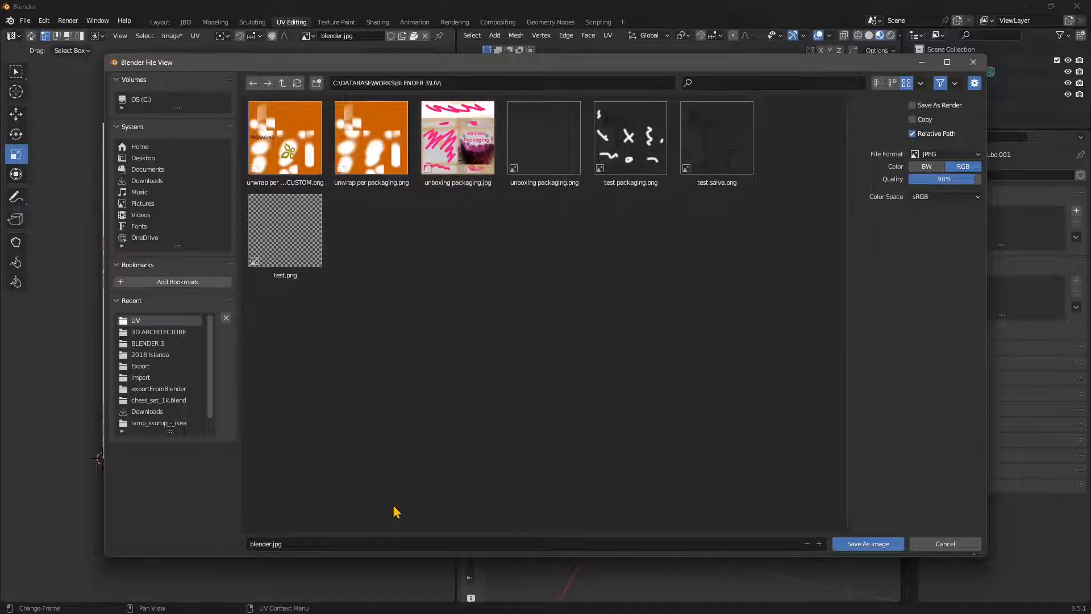
pyautogui.click(266, 546)
pyautogui.click(268, 544)
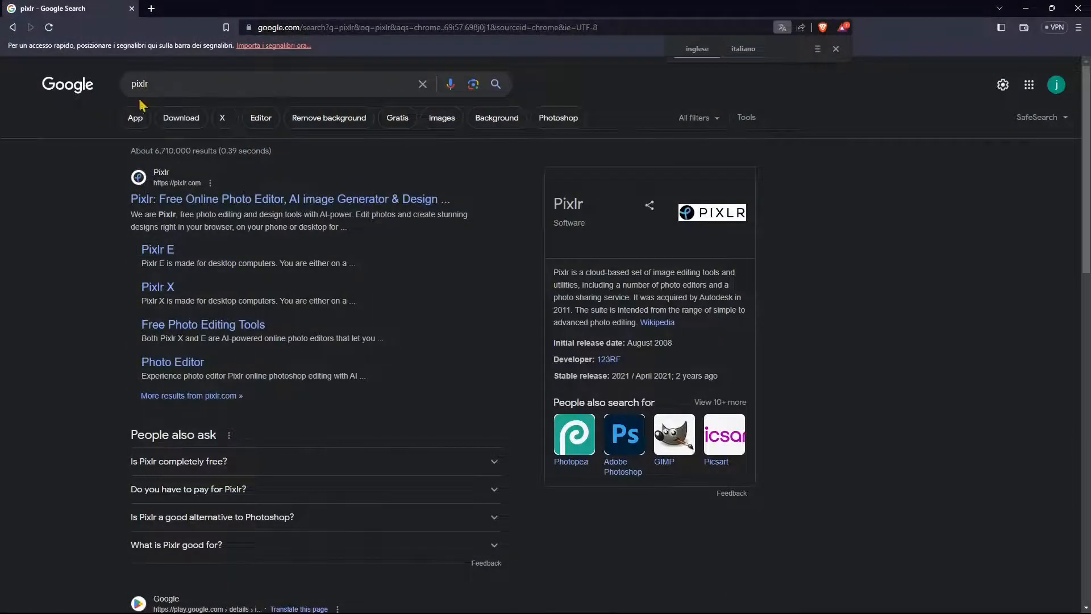
# Switch to the browser, open the Pixlr site from the search results and enter Pixlr E, dismissing its news window
pyautogui.click(236, 201)
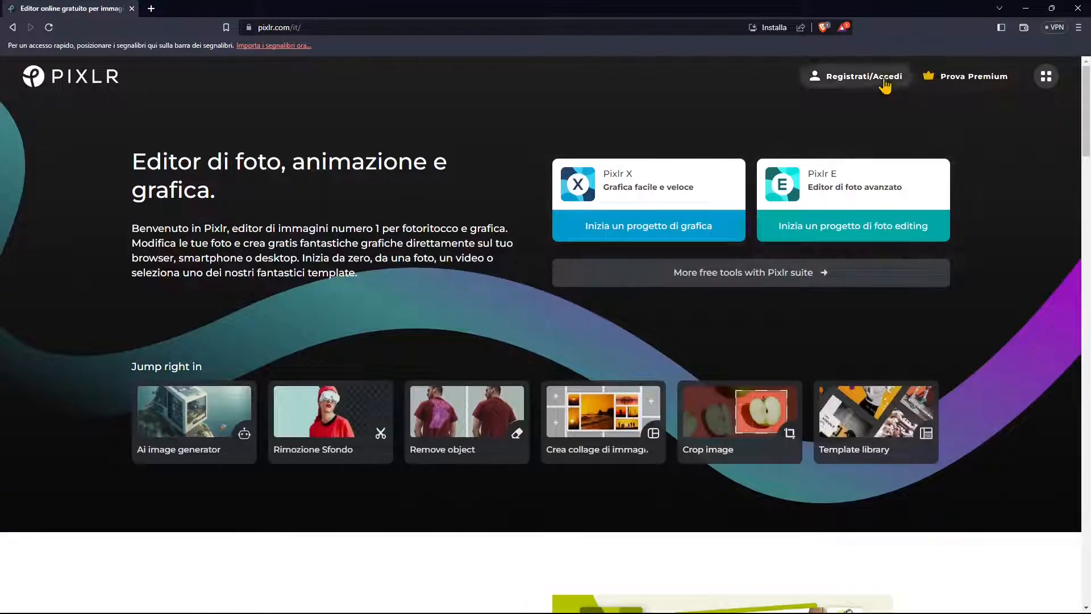
pyautogui.click(866, 188)
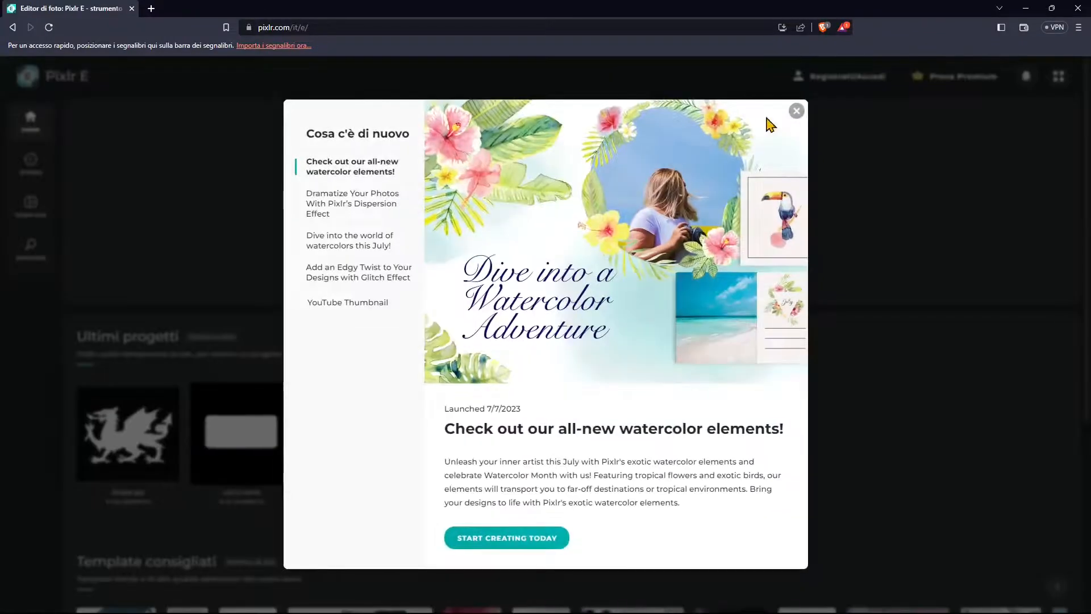
pyautogui.click(792, 115)
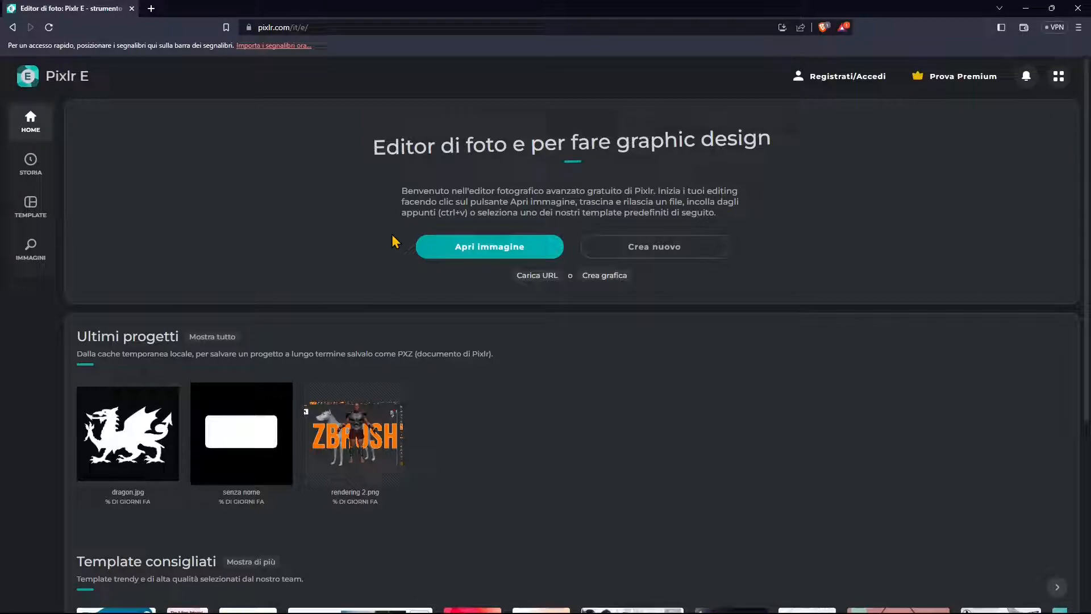
# Open the image "blender uv unwrap for packaging" from the BLENDER 3\UV folder in Pixlr E
pyautogui.click(475, 248)
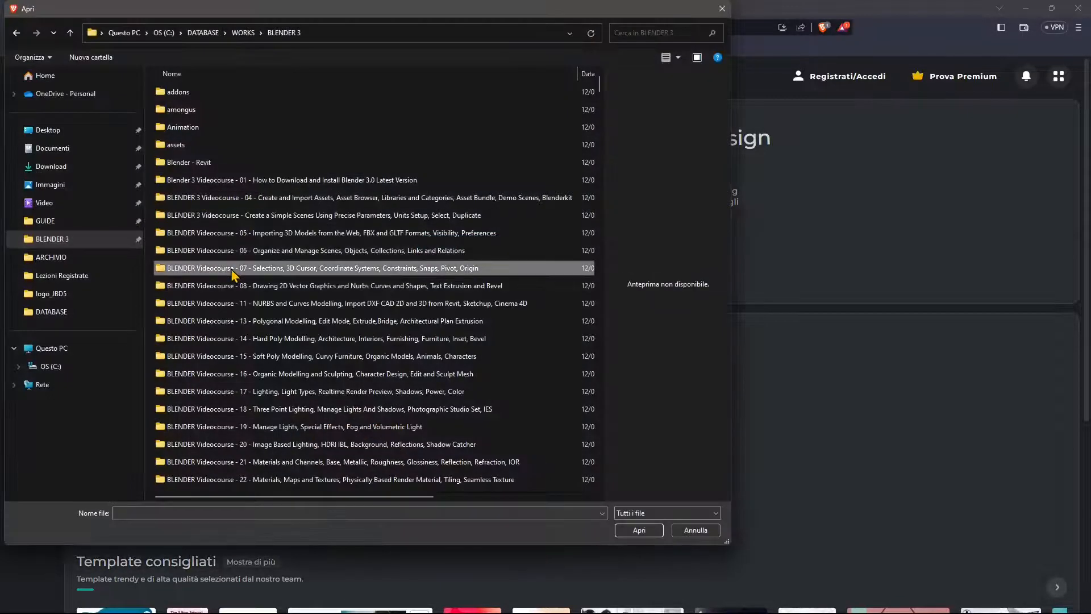
pyautogui.scroll(-10, 233, 275)
pyautogui.doubleClick(233, 275)
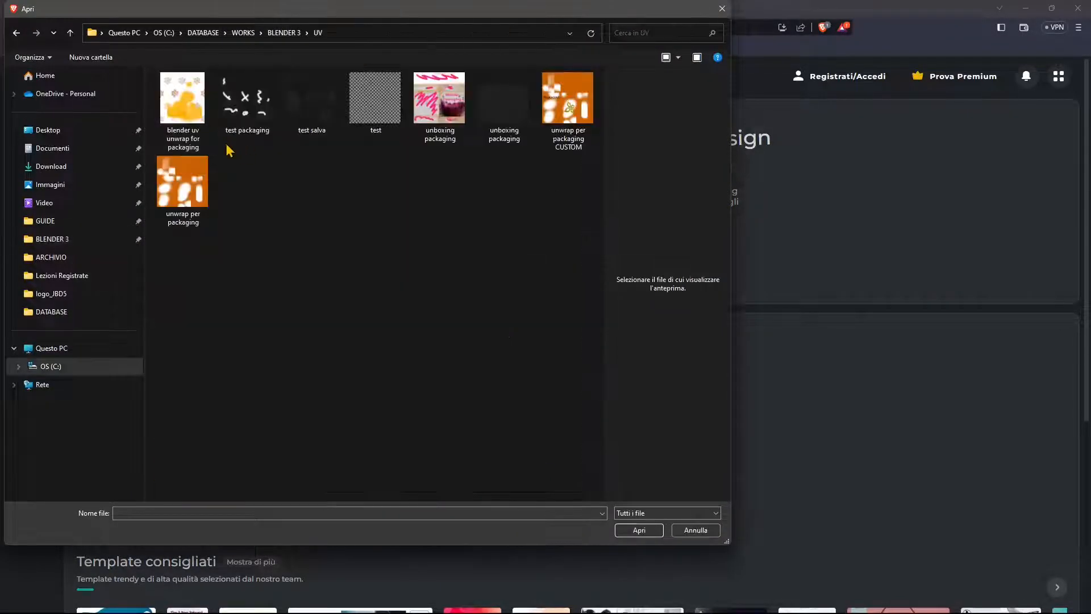
pyautogui.click(194, 130)
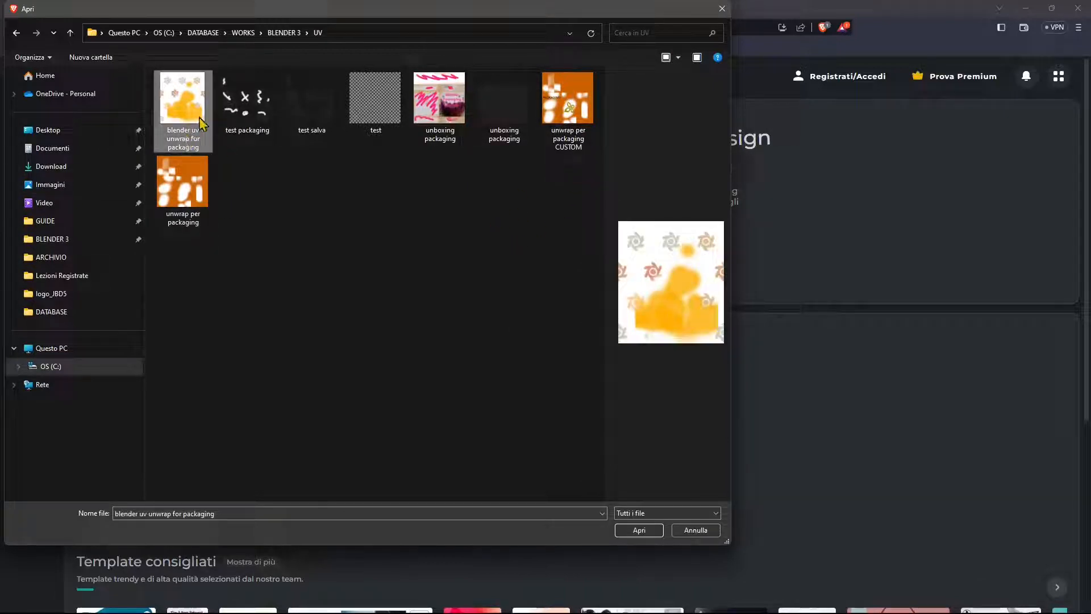
pyautogui.click(639, 528)
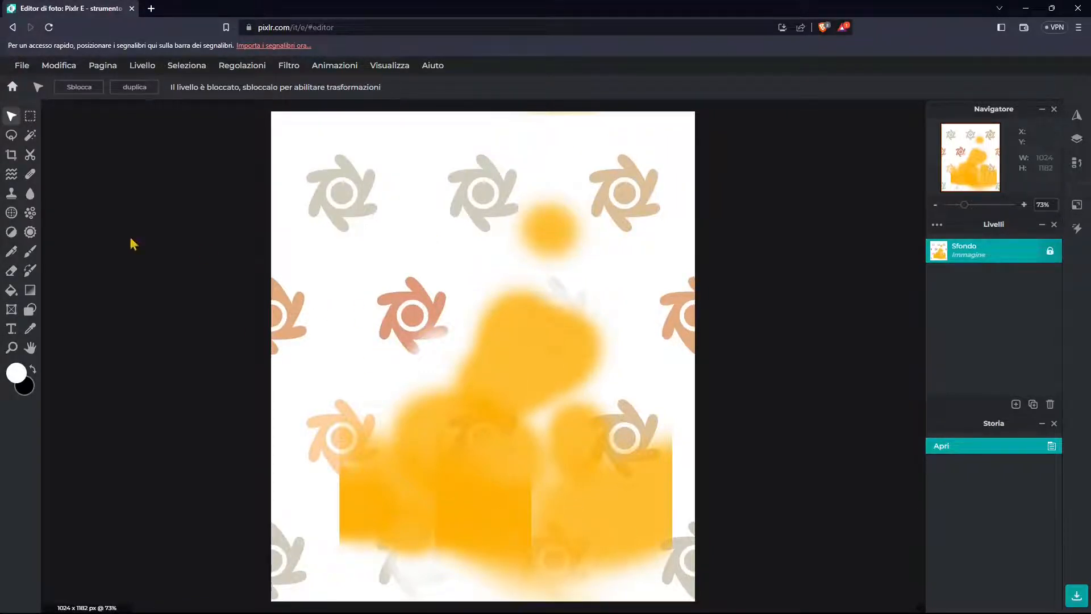
# Set the brush color to red and draw a looping freehand stroke from the upper middle motif to the red motif below
pyautogui.click(30, 250)
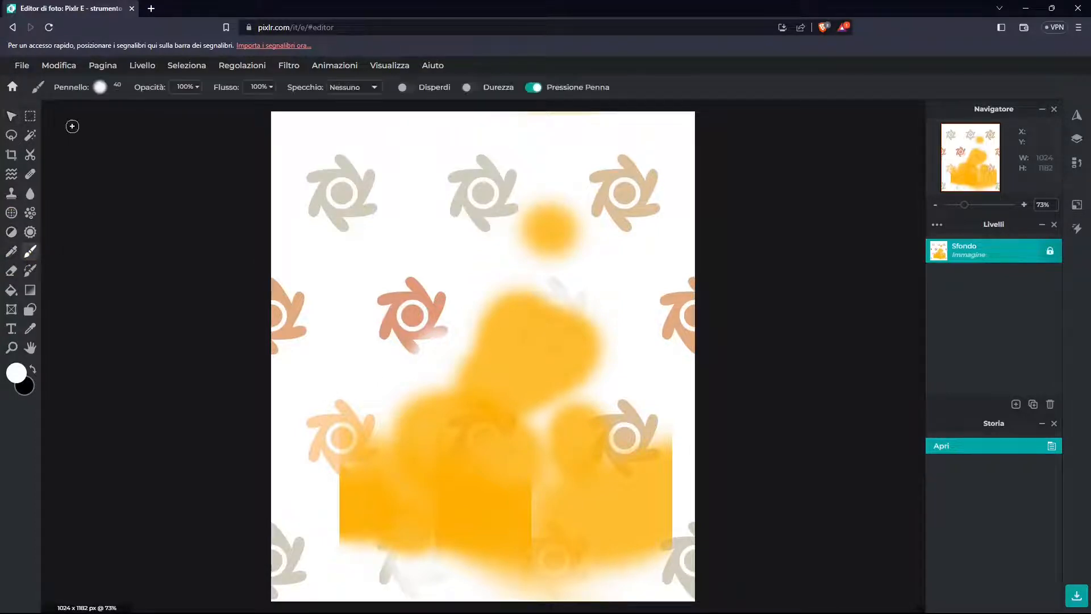
pyautogui.click(16, 373)
pyautogui.click(548, 282)
pyautogui.click(645, 426)
pyautogui.moveTo(452, 203)
pyautogui.mouseDown()
pyautogui.moveTo(468, 205)
pyautogui.moveTo(370, 300)
pyautogui.mouseUp()
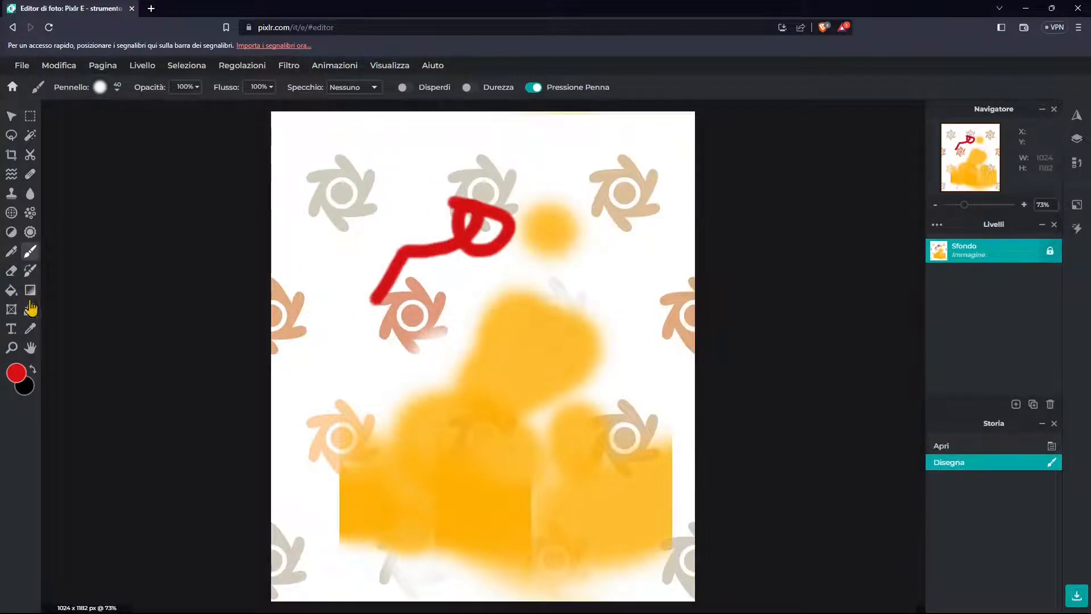
# Add the red text "packging" on the lower orange area, then widen its box and move it toward the image's lower-left part
pyautogui.click(11, 329)
pyautogui.moveTo(450, 470); pyautogui.dragTo(521, 511)
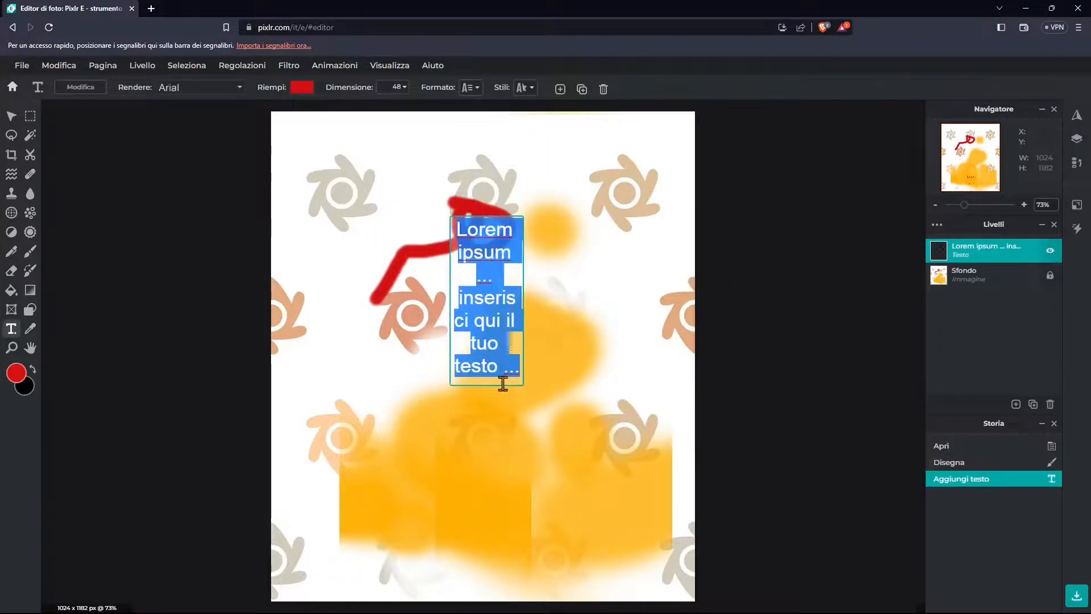
pyautogui.write('pack')
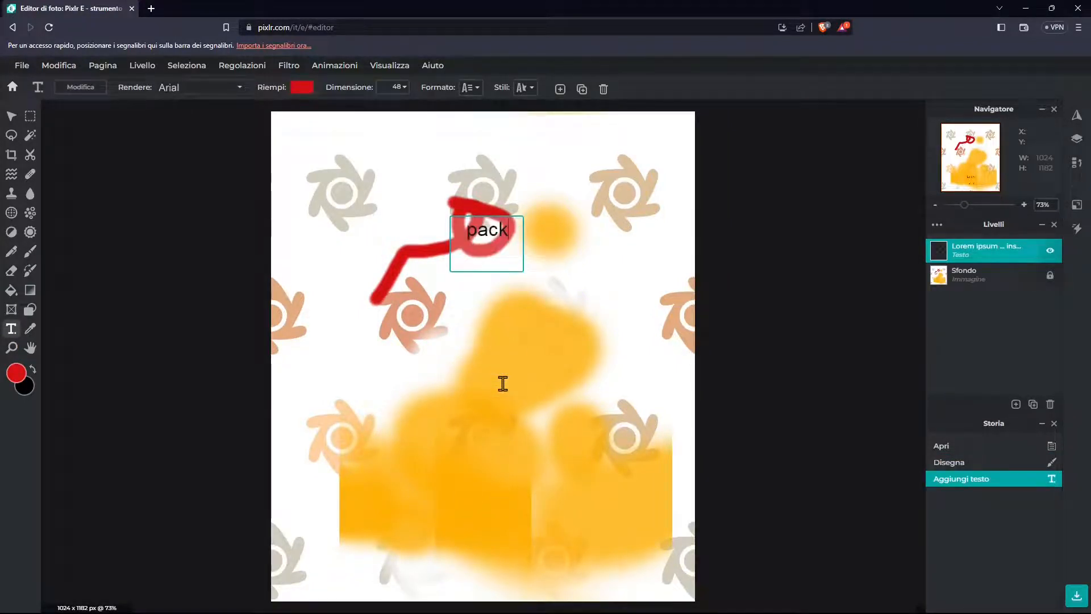
pyautogui.write('ging')
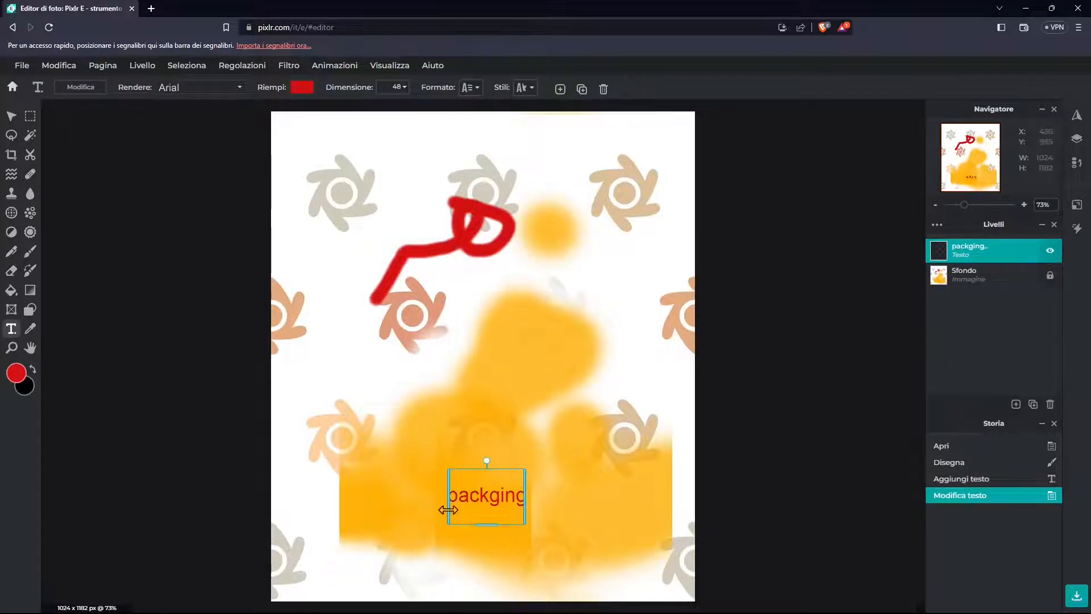
pyautogui.moveTo(447, 509); pyautogui.dragTo(379, 509)
pyautogui.moveTo(445, 500); pyautogui.dragTo(379, 509)
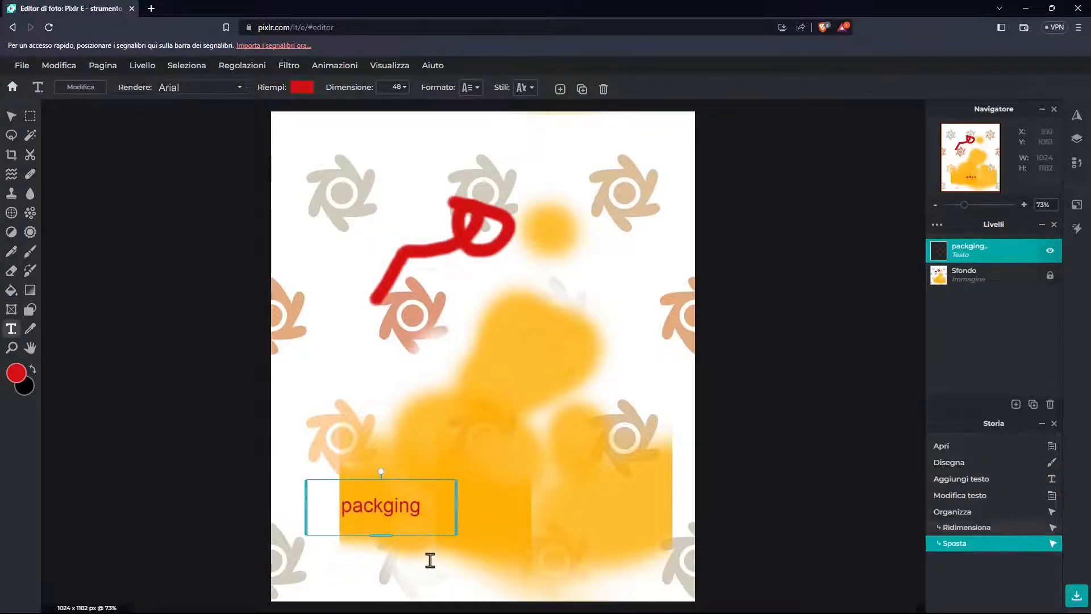
# Correct the text "packging" to "packaging" and shift its box slightly down and to the right on the image
pyautogui.doubleClick(377, 504)
pyautogui.doubleClick(380, 500)
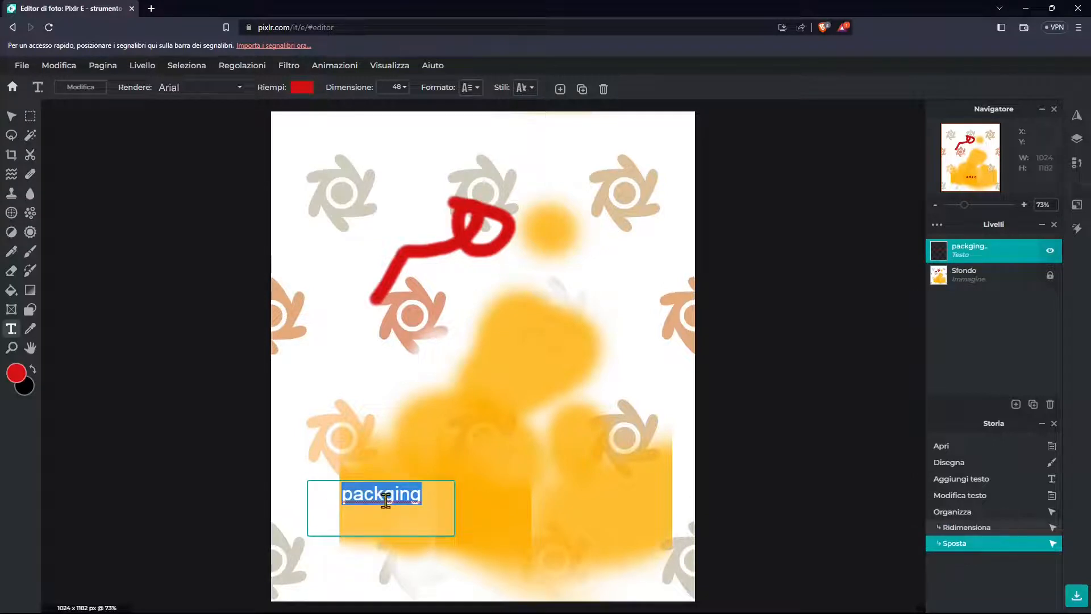
pyautogui.write('packaging')
pyautogui.click(357, 426)
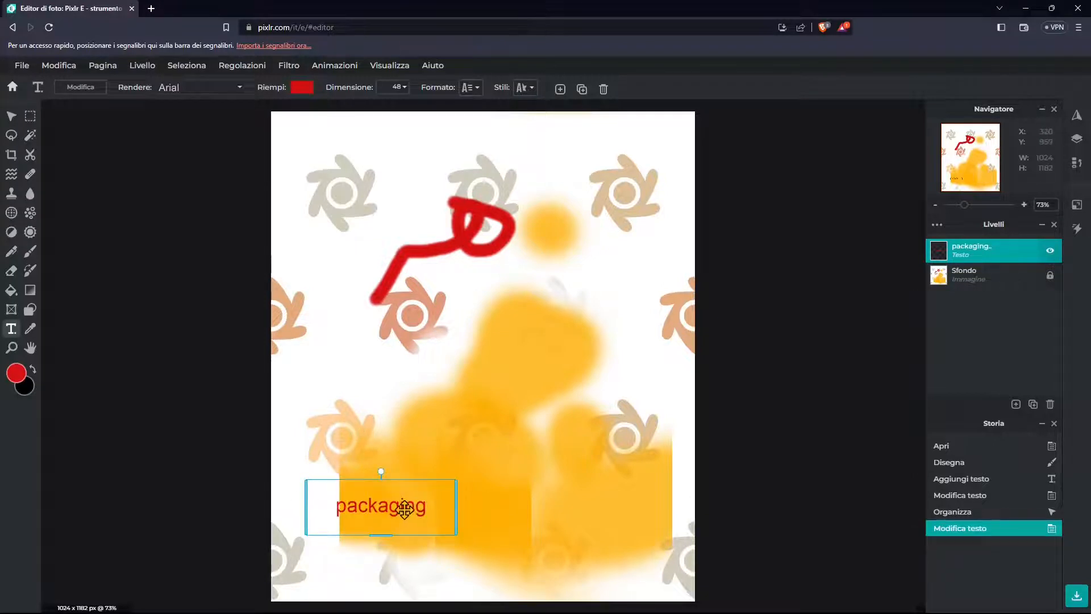
pyautogui.moveTo(404, 508)
pyautogui.mouseDown()
pyautogui.moveTo(375, 514)
pyautogui.moveTo(406, 508)
pyautogui.mouseUp()
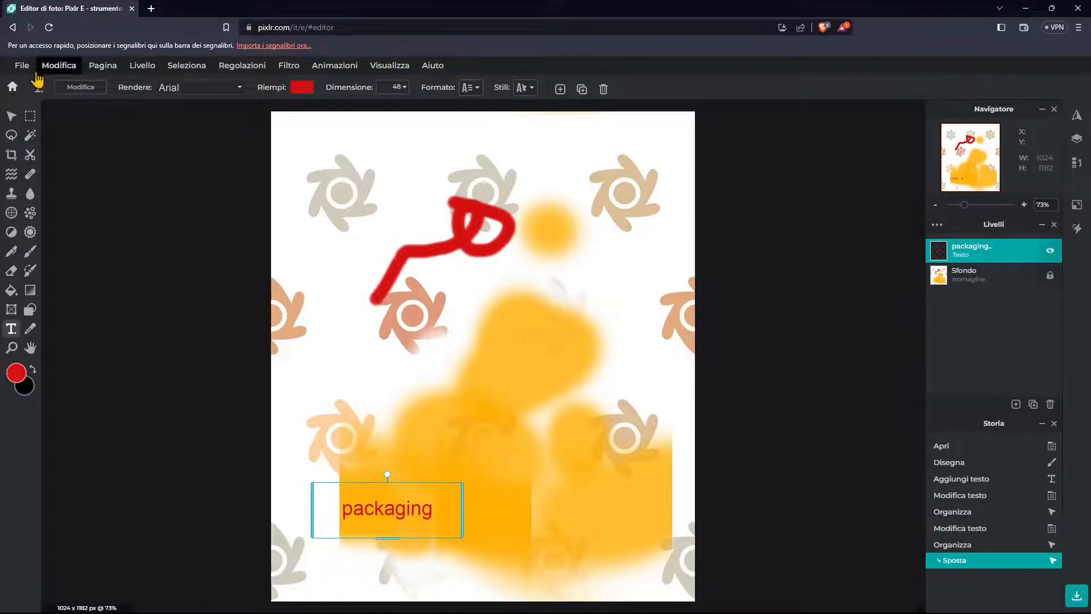
# Add the image logo_trasp01_small from the WORKS\JBDESIGN\logo_JBD5 folder as a new layer
pyautogui.click(140, 68)
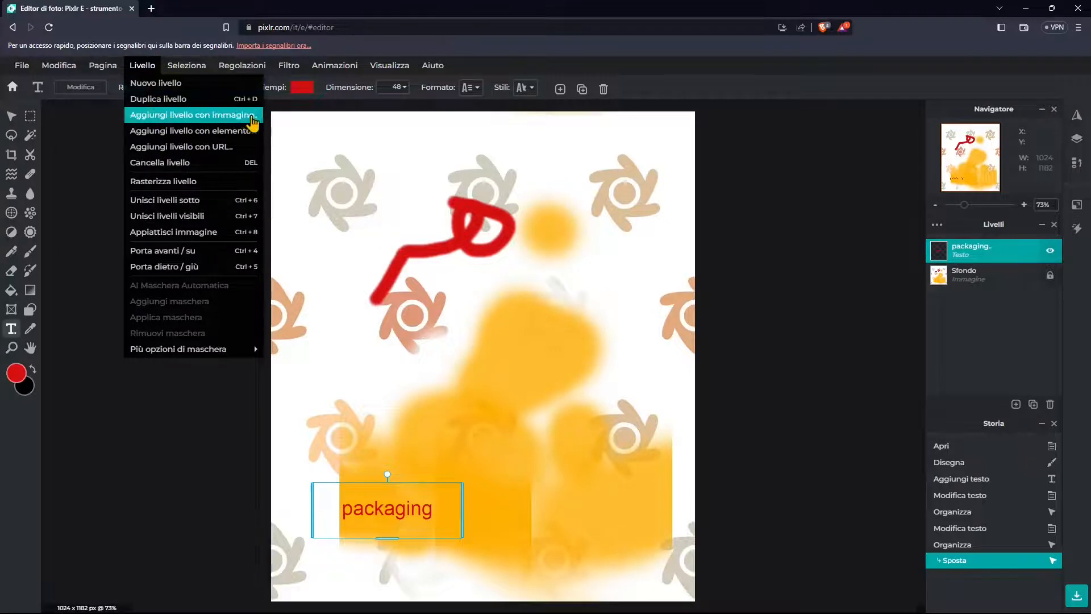
pyautogui.click(189, 116)
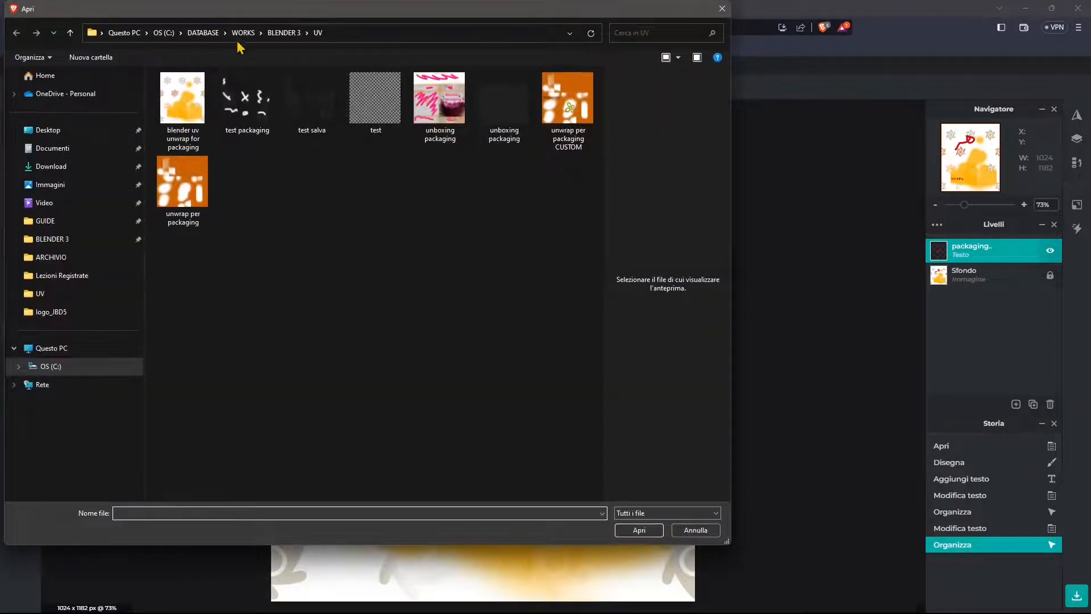
pyautogui.click(256, 34)
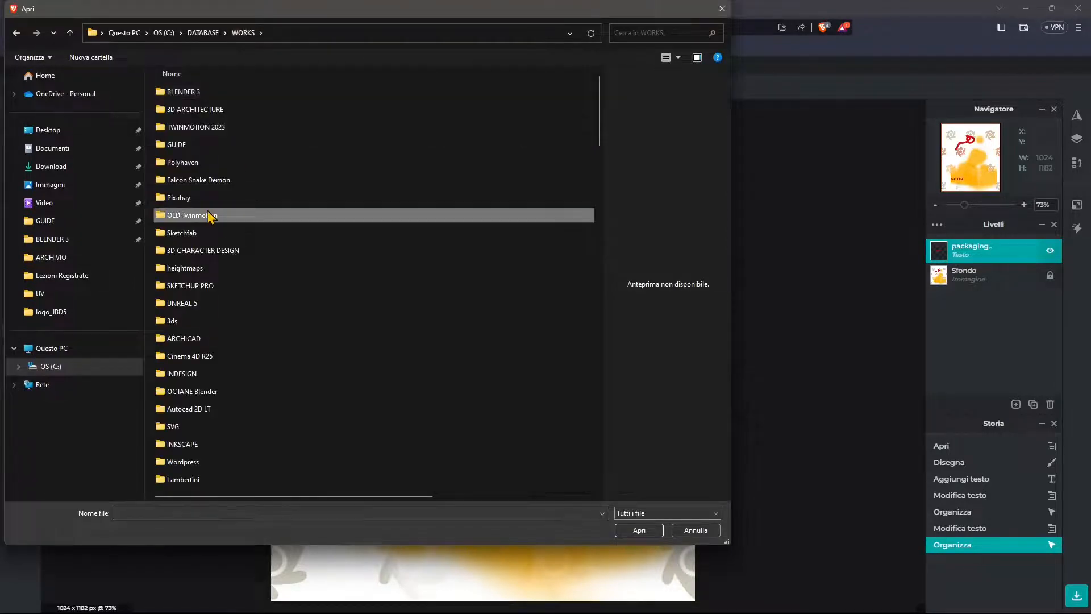
pyautogui.doubleClick(177, 90)
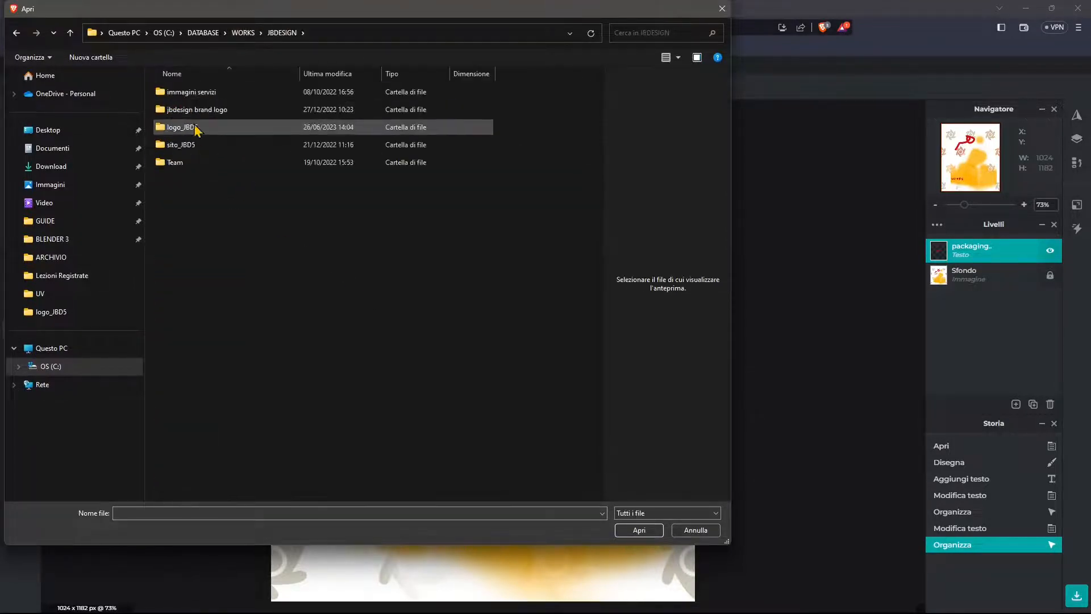
pyautogui.click(196, 130)
pyautogui.doubleClick(199, 132)
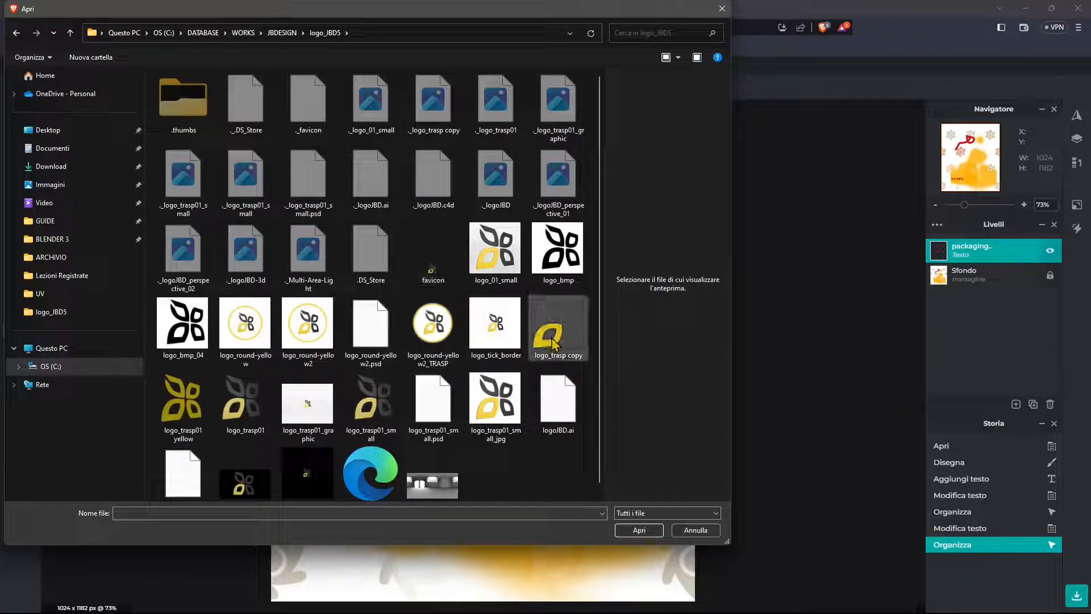
pyautogui.click(370, 406)
pyautogui.click(639, 529)
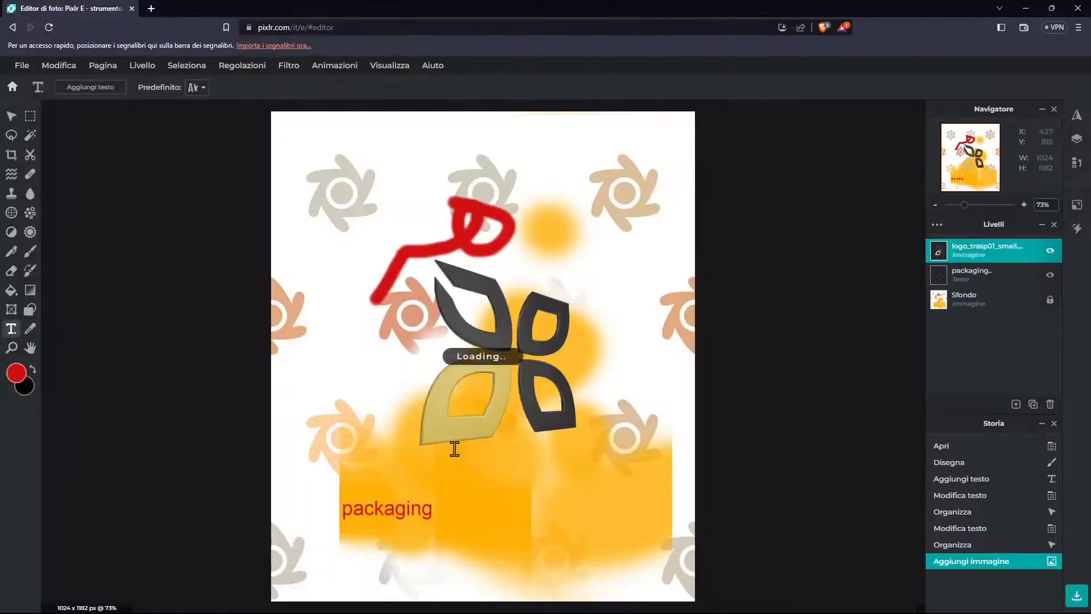
pyautogui.click(536, 349)
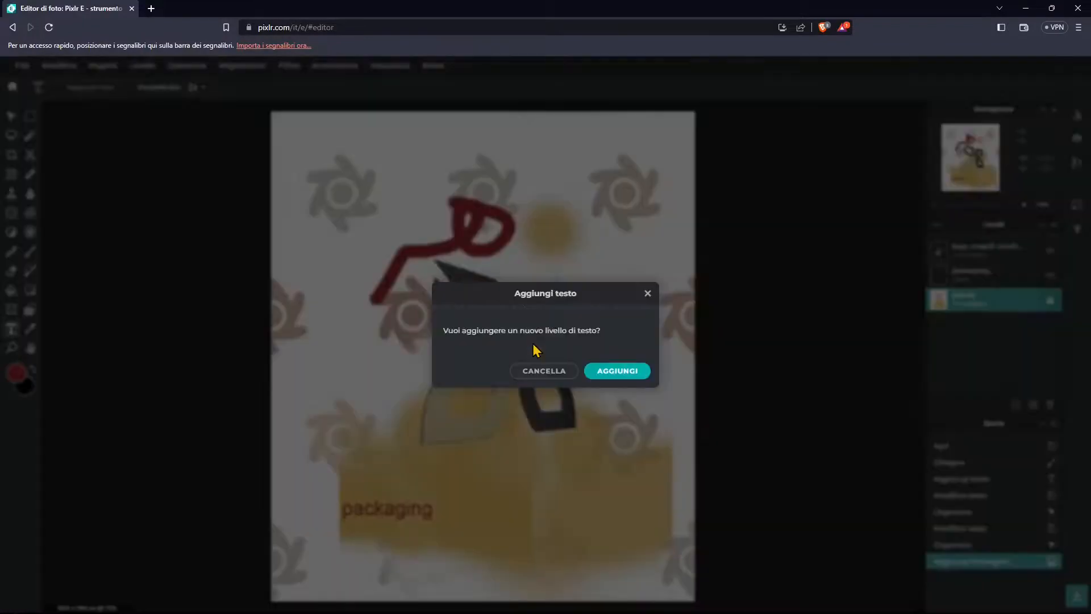
pyautogui.click(625, 371)
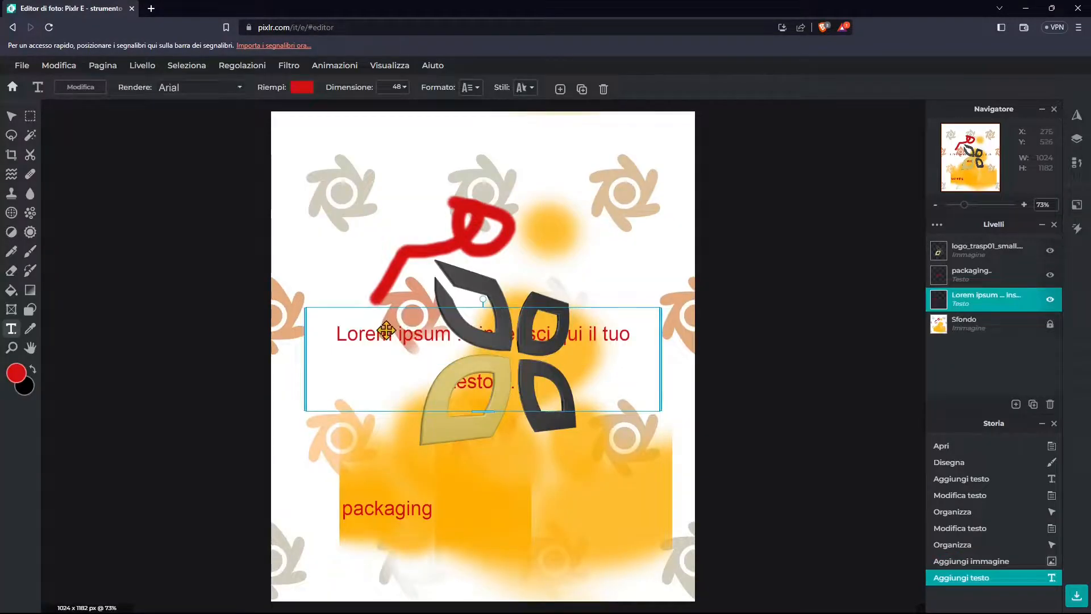
pyautogui.press('Delete')
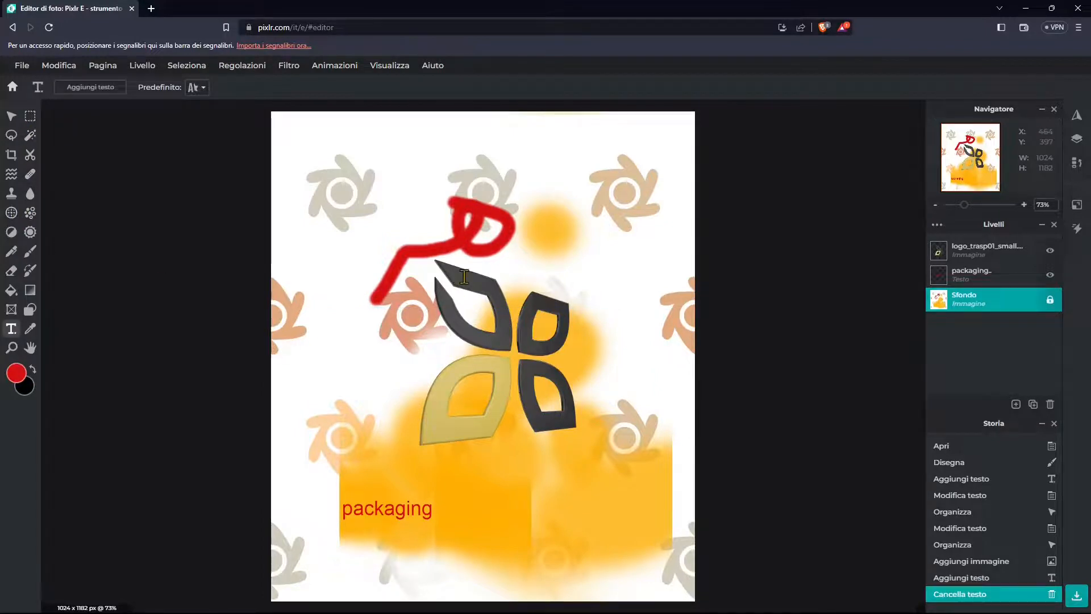
# Scale the logo layer down to about 212 × 212 px and place it on the image's lower-right orange area
pyautogui.click(11, 116)
pyautogui.click(489, 288)
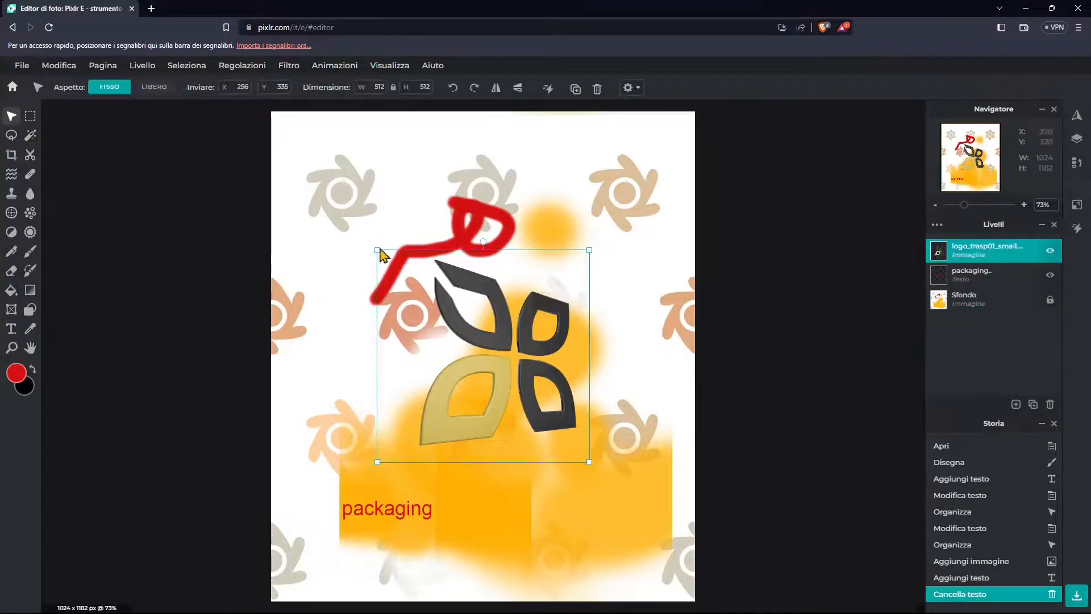
pyautogui.moveTo(381, 254); pyautogui.dragTo(501, 374)
pyautogui.moveTo(531, 422); pyautogui.dragTo(585, 504)
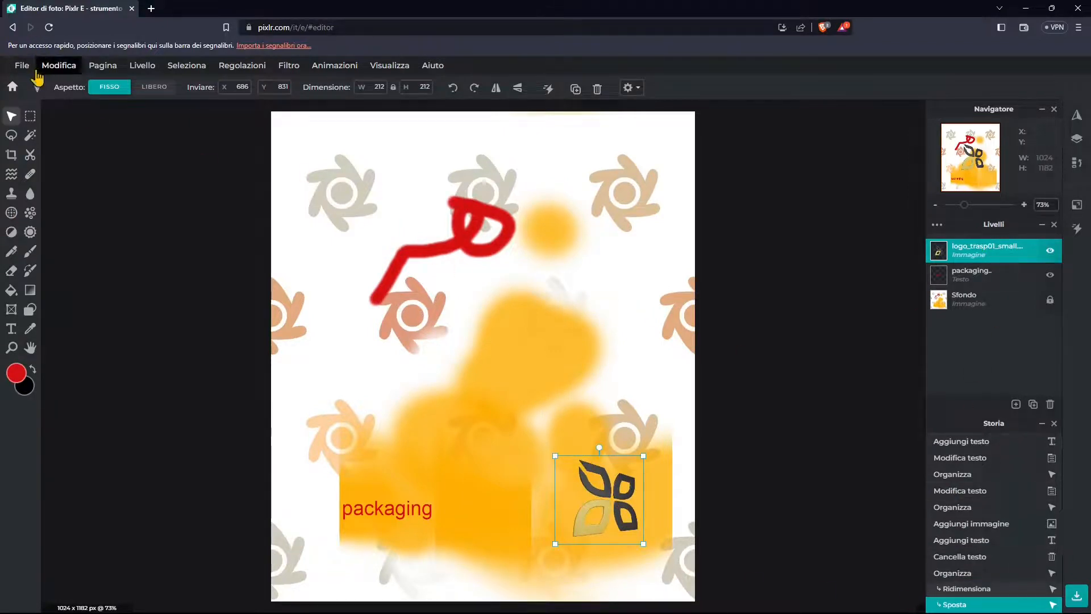
# Quick-export the image as PNG to the BLENDER 3\UV folder under the name "blender uv unwrap custom packaging.jpg"
pyautogui.click(22, 65)
pyautogui.moveTo(60, 181)
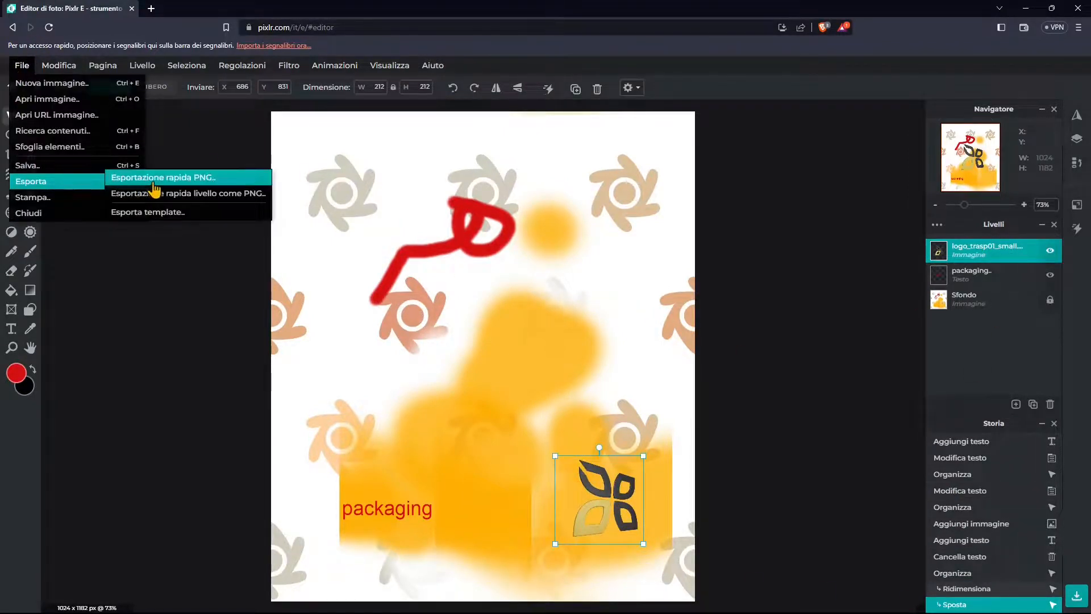
pyautogui.click(220, 180)
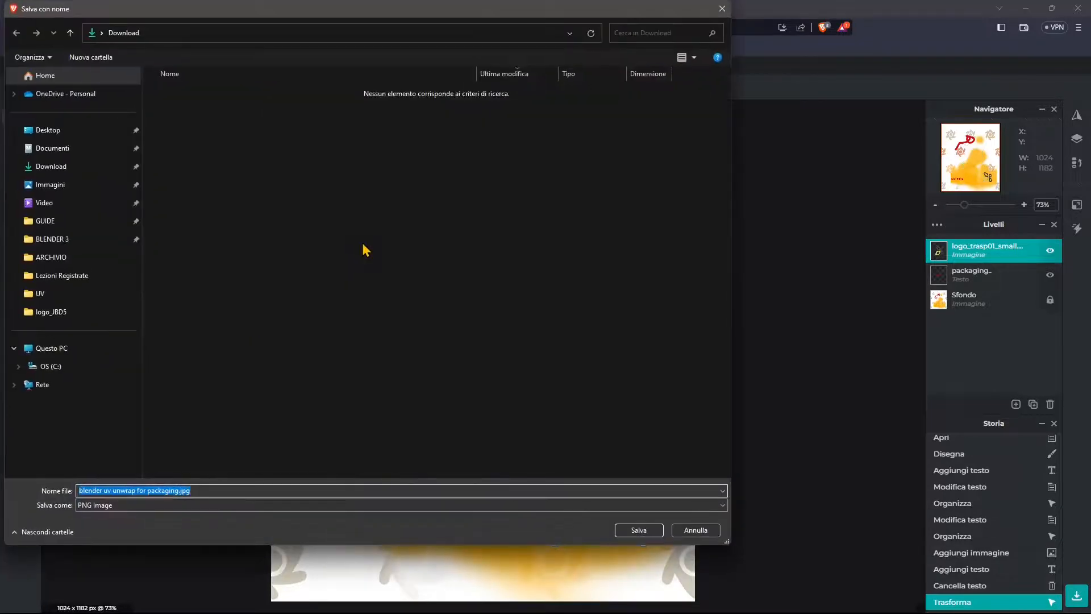
pyautogui.click(70, 246)
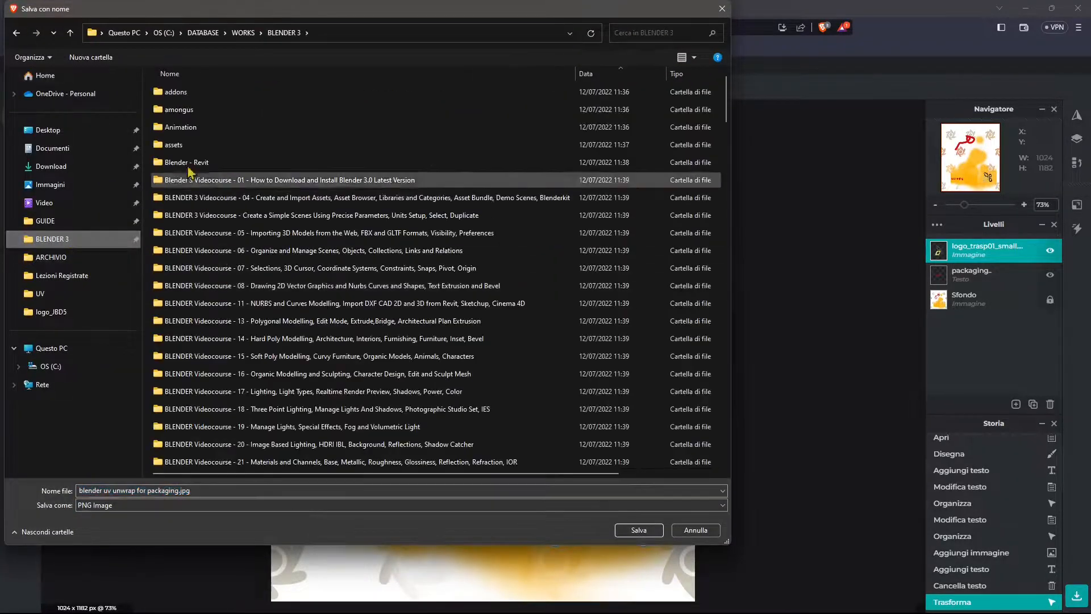
pyautogui.scroll(-10, 192, 155)
pyautogui.doubleClick(175, 112)
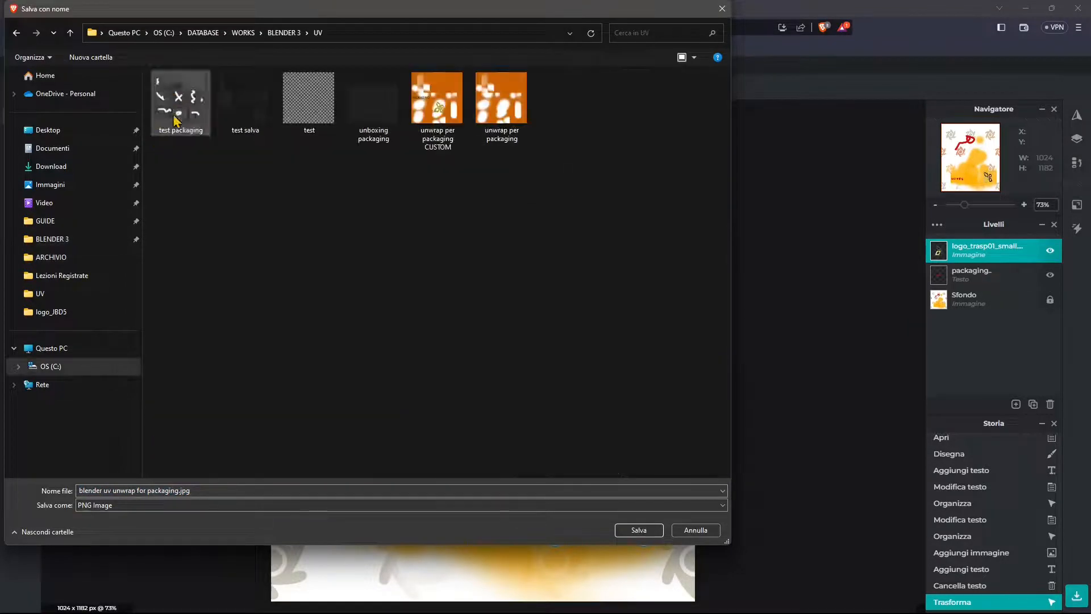
pyautogui.click(181, 490)
pyautogui.click(181, 491)
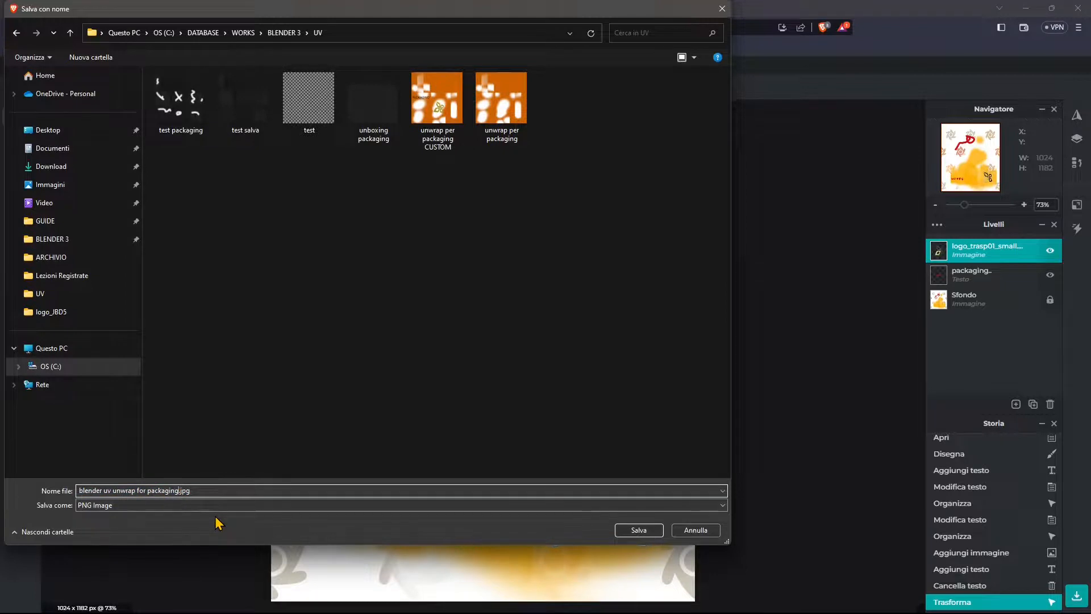
pyautogui.doubleClick(142, 490)
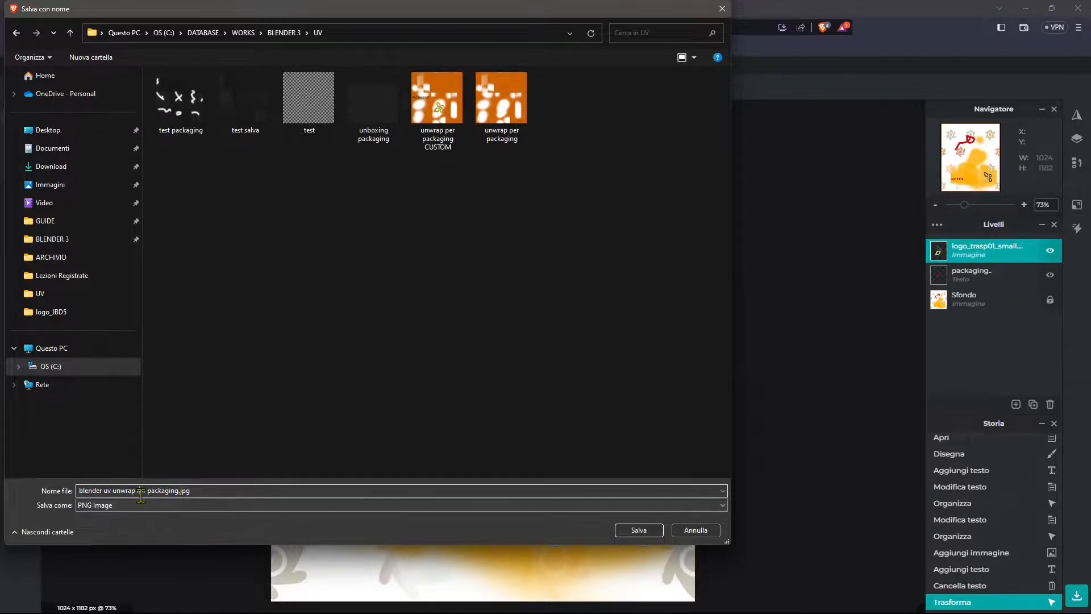
pyautogui.write('custom')
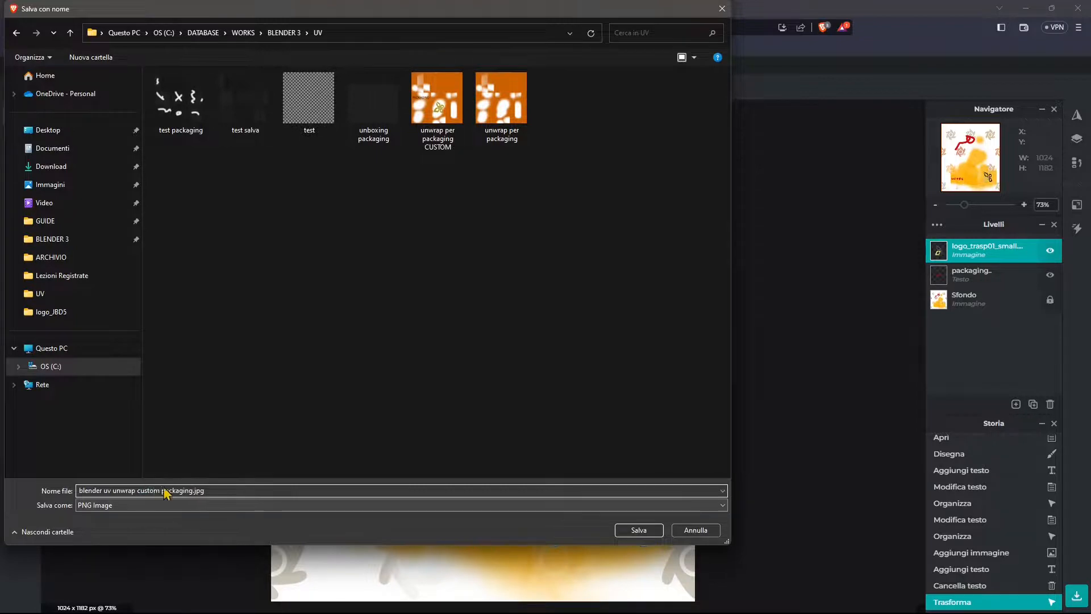
pyautogui.click(630, 530)
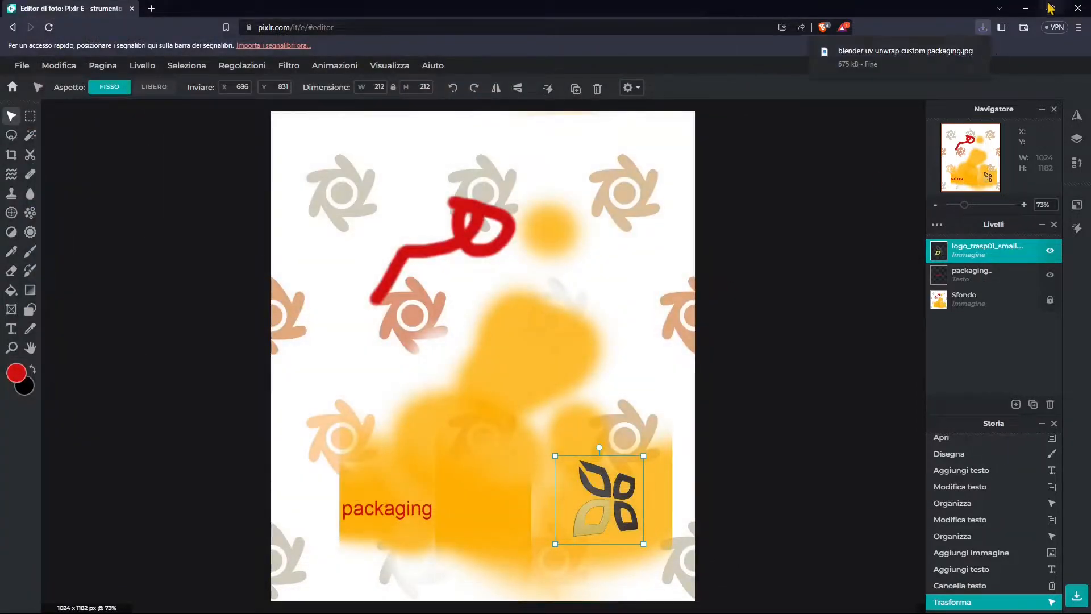
# Switch to Blender's Shading workspace and replace the blender.jpg texture node's image with "blender uv unwrap custom packaging.jpg" from the UV folder
pyautogui.click(1025, 12)
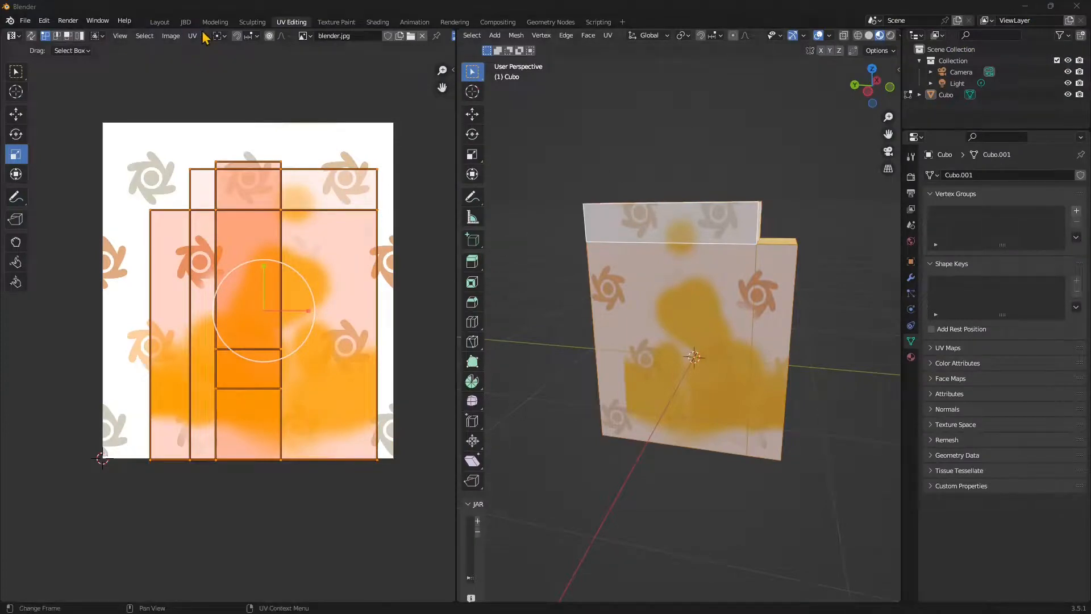
pyautogui.click(375, 24)
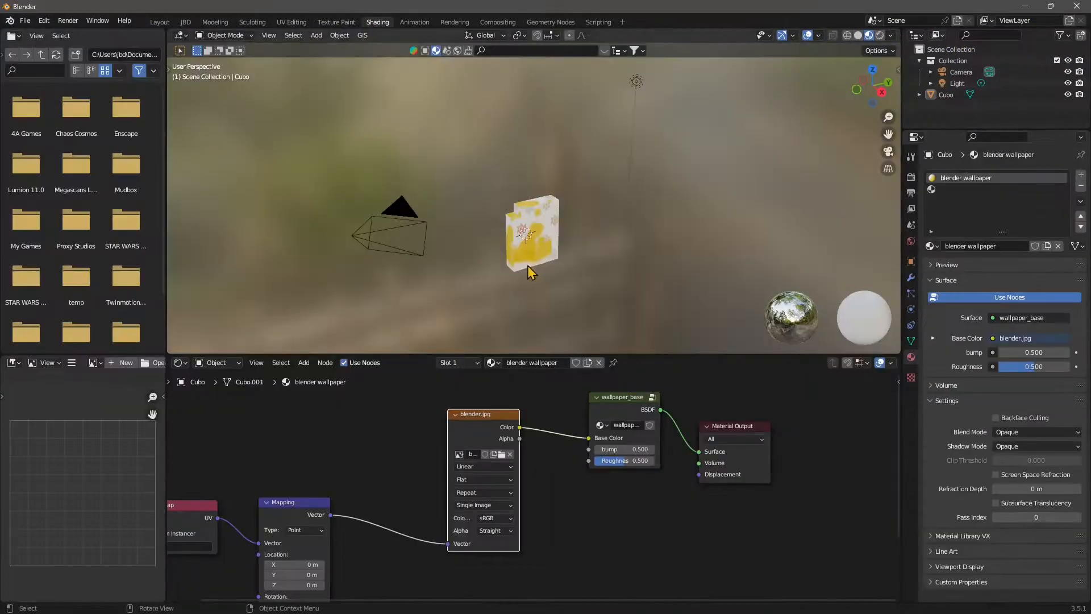
pyautogui.scroll(6, 574, 288)
pyautogui.moveTo(574, 298)
pyautogui.mouseDown(button='middle')
pyautogui.moveTo(588, 291)
pyautogui.moveTo(592, 243)
pyautogui.moveTo(585, 296)
pyautogui.mouseUp(button='middle')
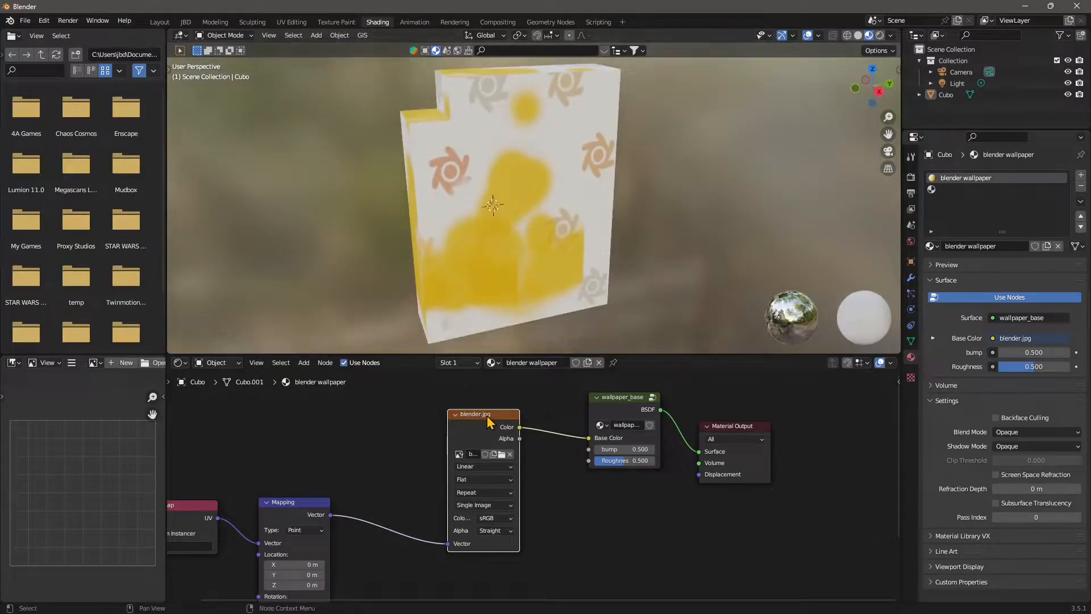
pyautogui.moveTo(487, 421)
pyautogui.mouseDown()
pyautogui.moveTo(502, 426)
pyautogui.moveTo(449, 444)
pyautogui.moveTo(488, 404)
pyautogui.moveTo(488, 415)
pyautogui.mouseUp()
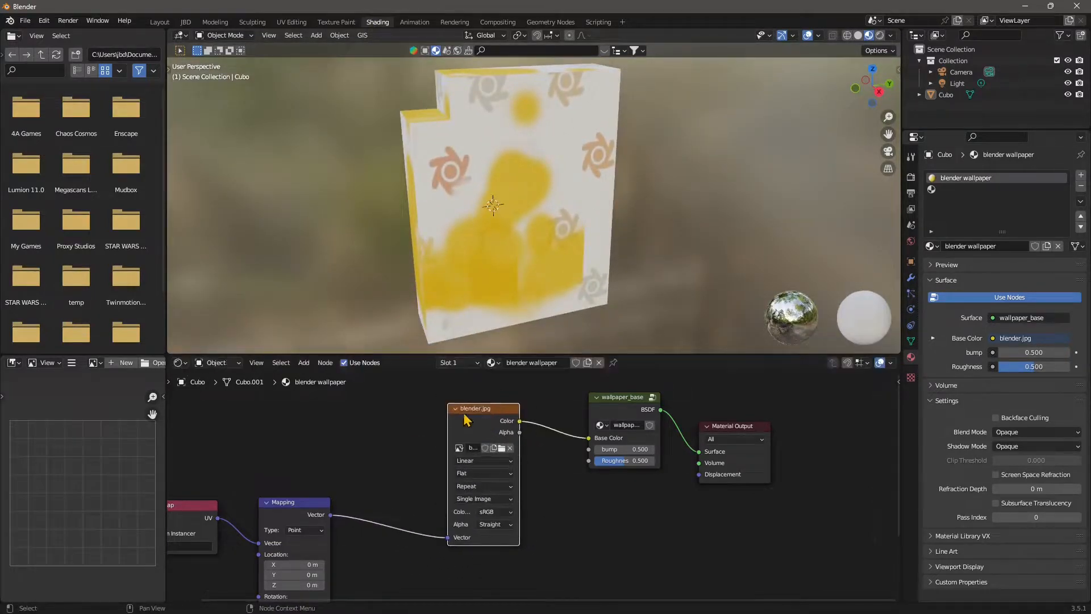
pyautogui.click(501, 448)
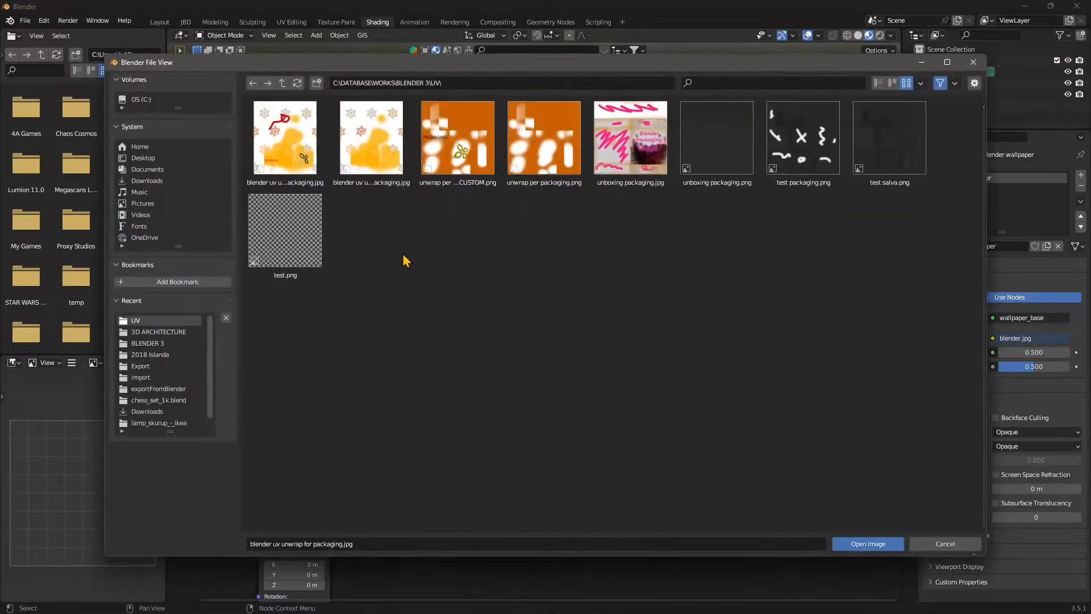
pyautogui.click(284, 140)
pyautogui.click(881, 546)
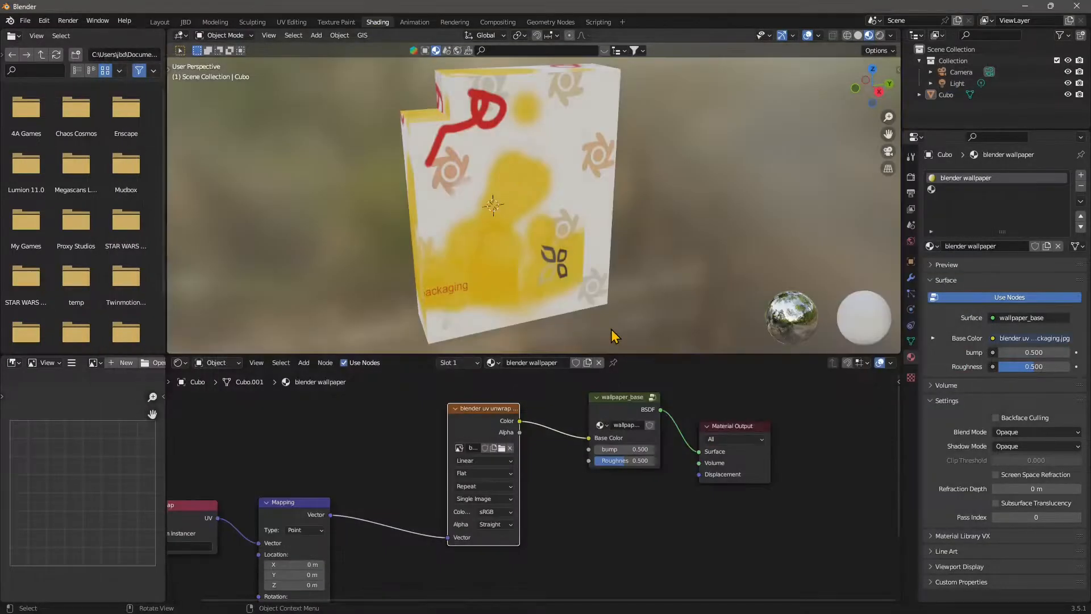
pyautogui.moveTo(594, 280)
pyautogui.mouseDown(button='middle')
pyautogui.moveTo(572, 263)
pyautogui.moveTo(576, 277)
pyautogui.moveTo(606, 277)
pyautogui.mouseUp(button='middle')
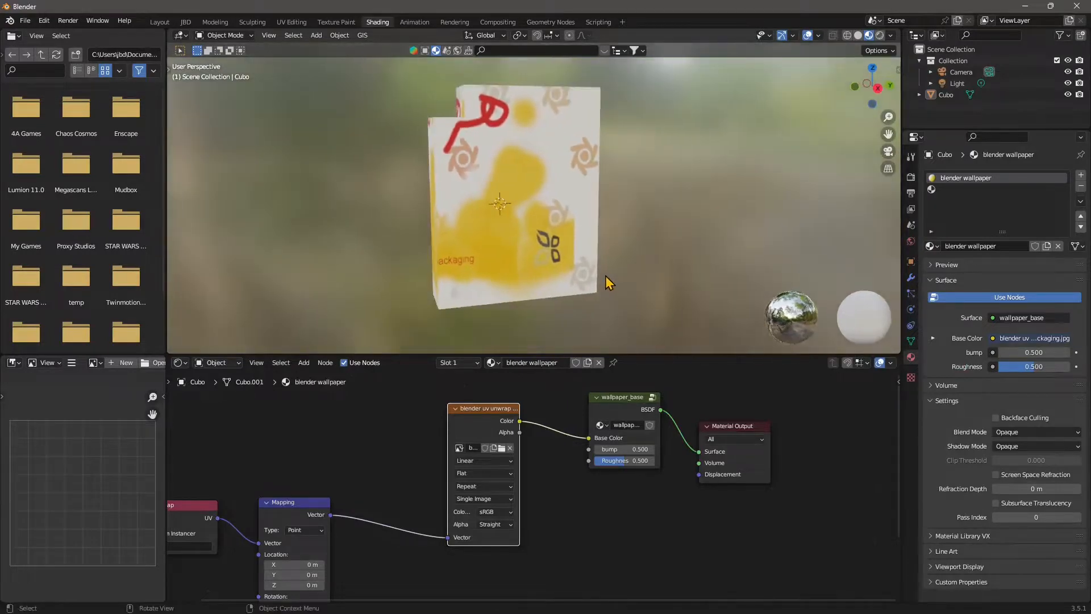